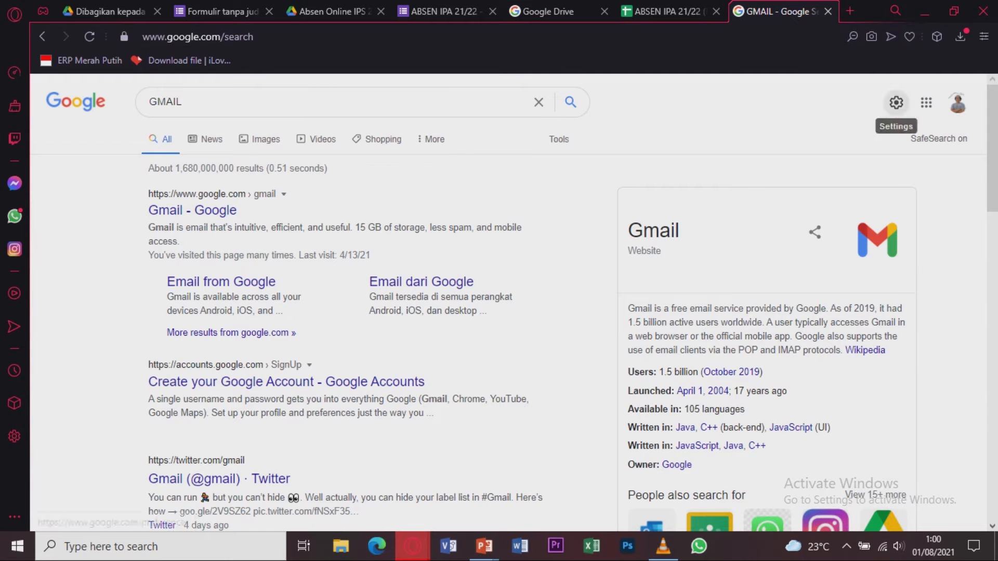
Switch to the belajar.id account's Google Drive and go to the top level of My Drive.
left_click(925, 102)
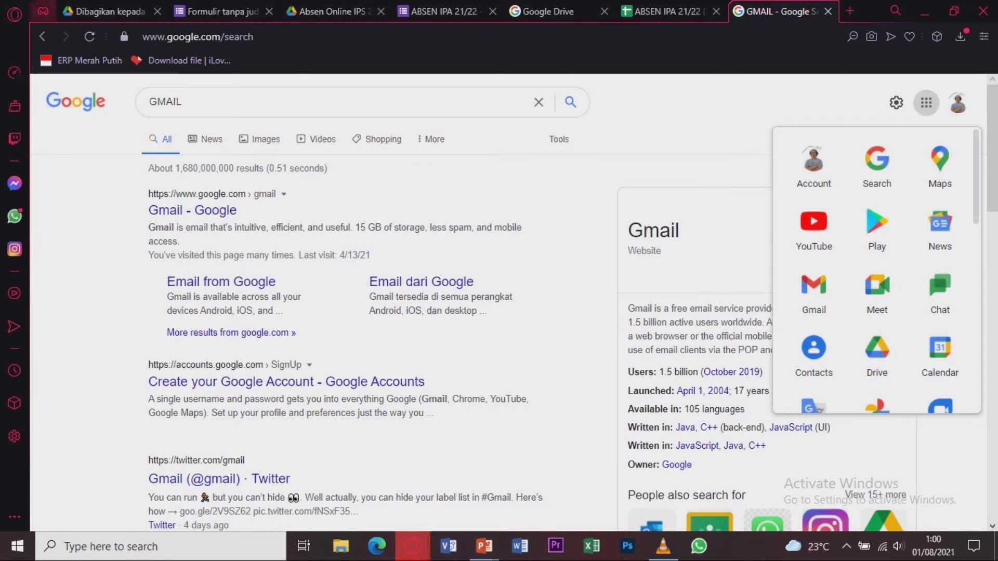
left_click(109, 11)
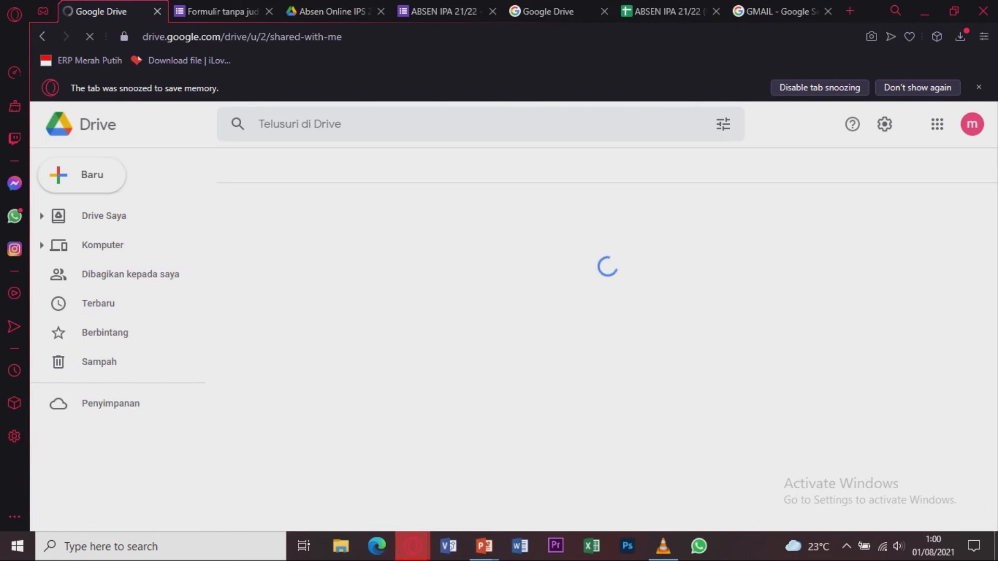
left_click(328, 11)
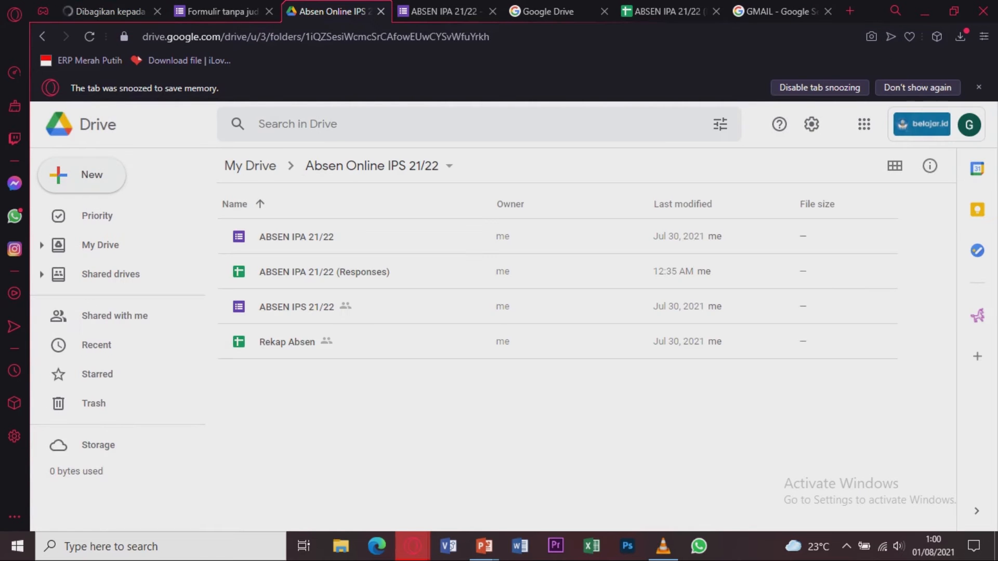
left_click(98, 125)
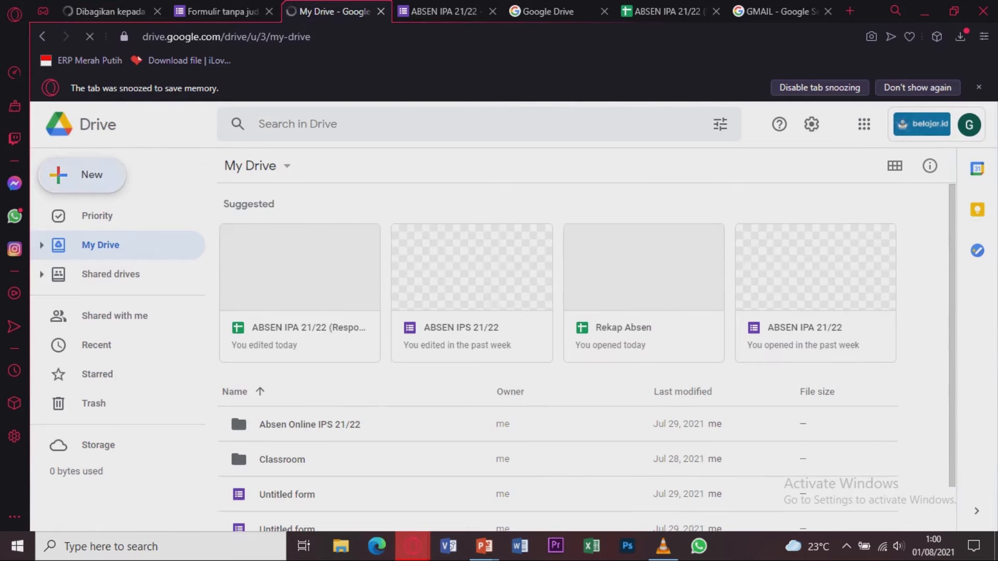
Create a new folder named "Absen Online IPS 9" in My Drive.
left_click(81, 175)
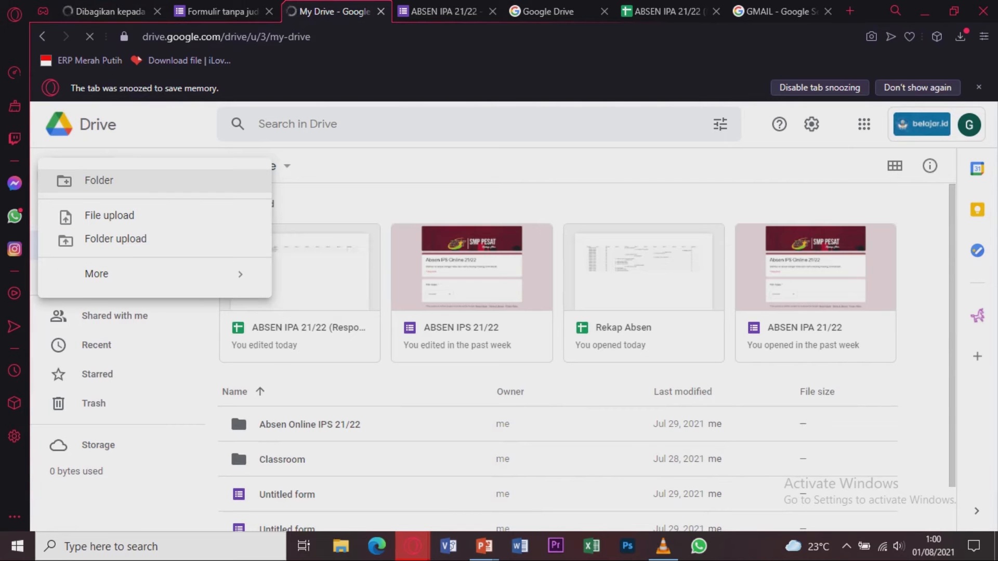
left_click(237, 408)
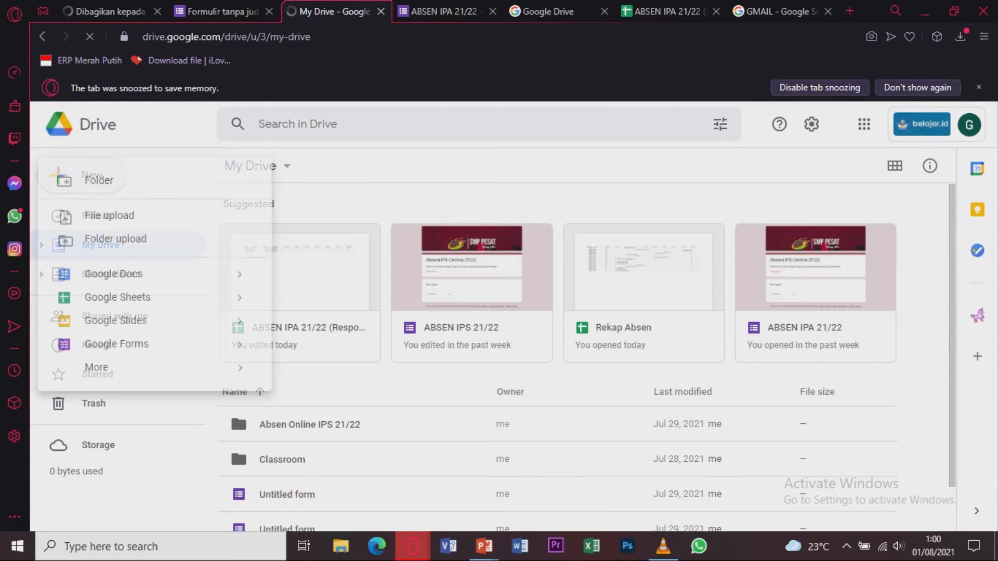
type("Absen")
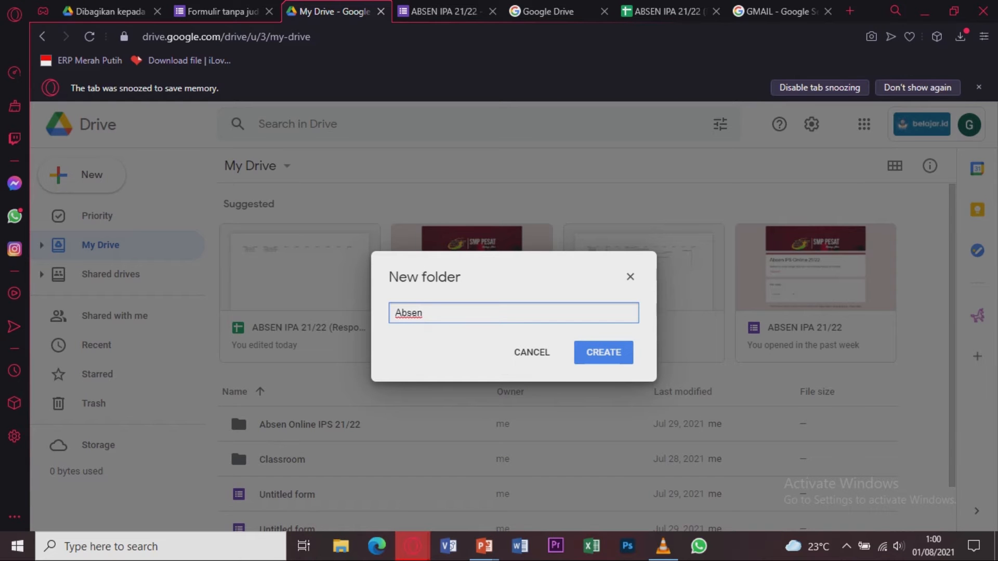
type(" nline")
key("BackSpace")
key("BackSpace")
key("BackSpace")
key("BackSpace")
key("BackSpace")
type("Online IPS 9")
key("Return")
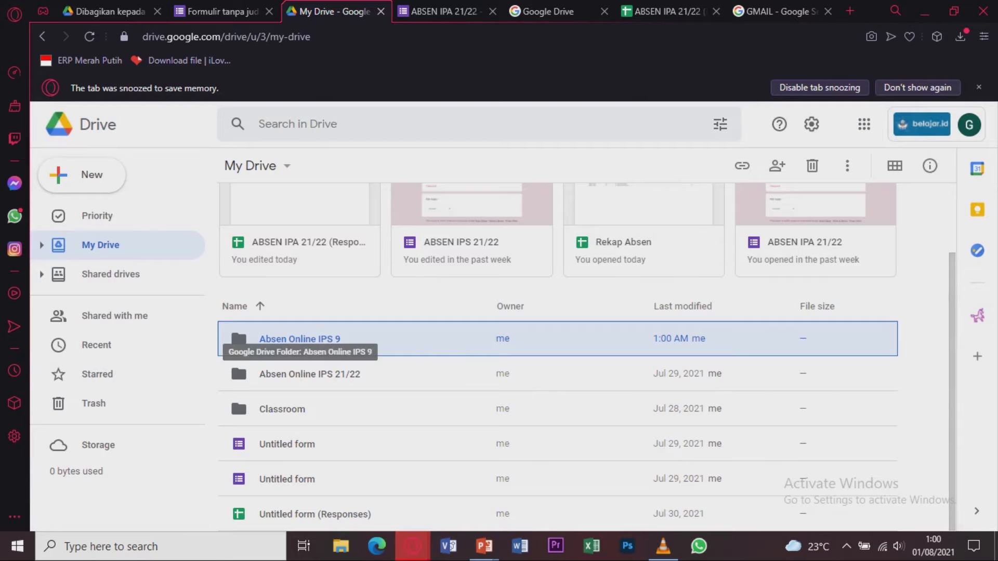
Open the Absen Online IPS 9 folder and create a blank Google Form in it.
double_click(238, 341)
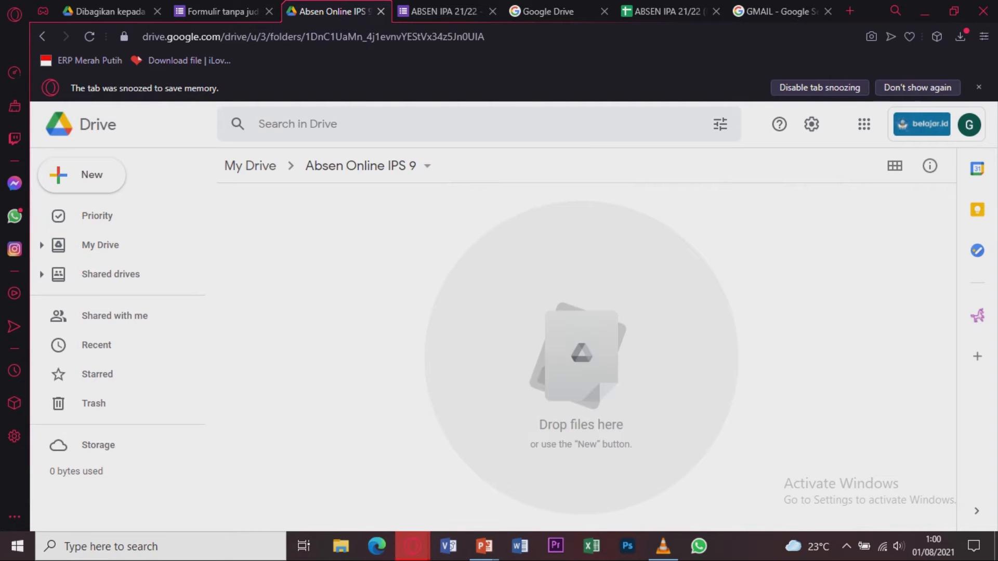
left_click(83, 174)
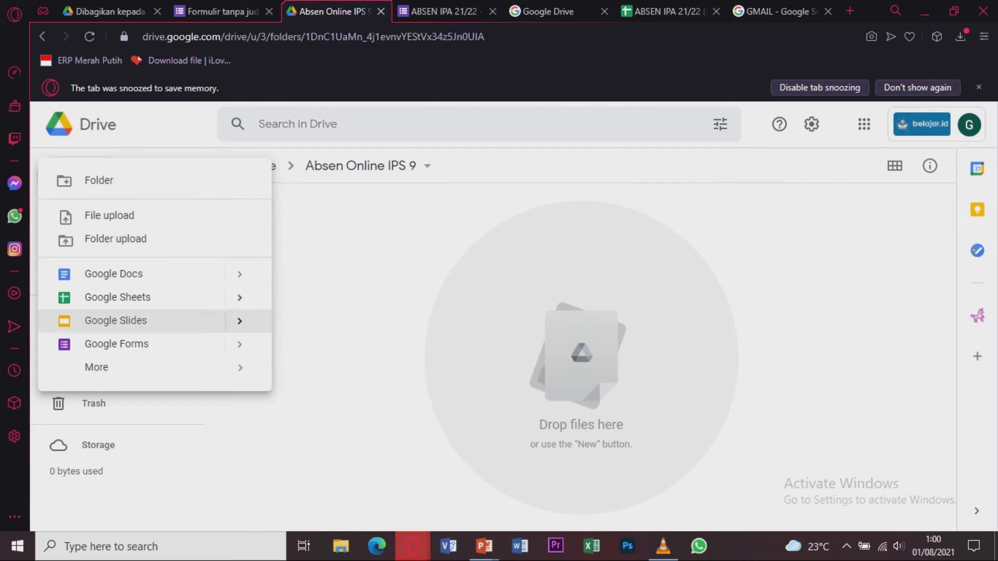
mouse_move(240, 344)
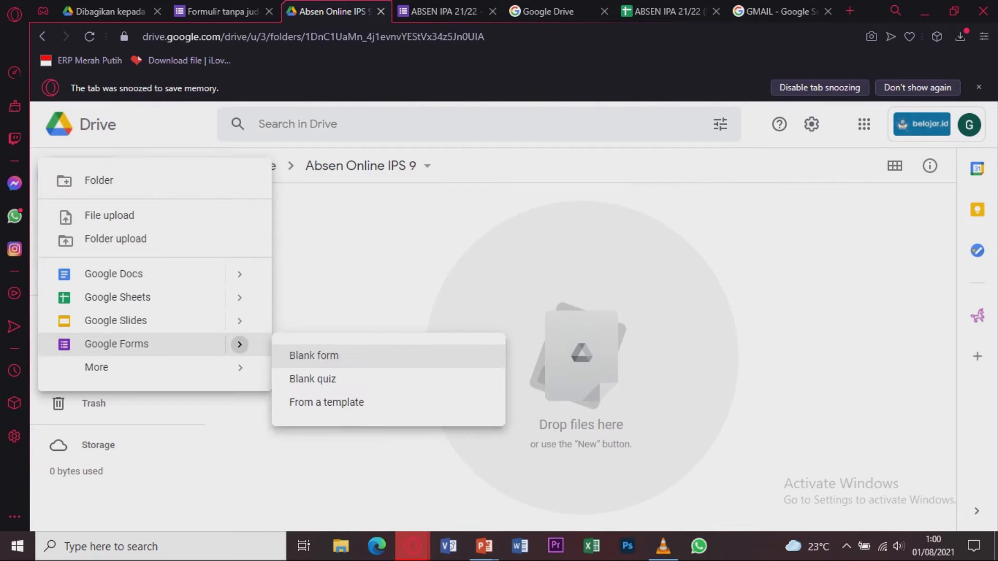
left_click(314, 356)
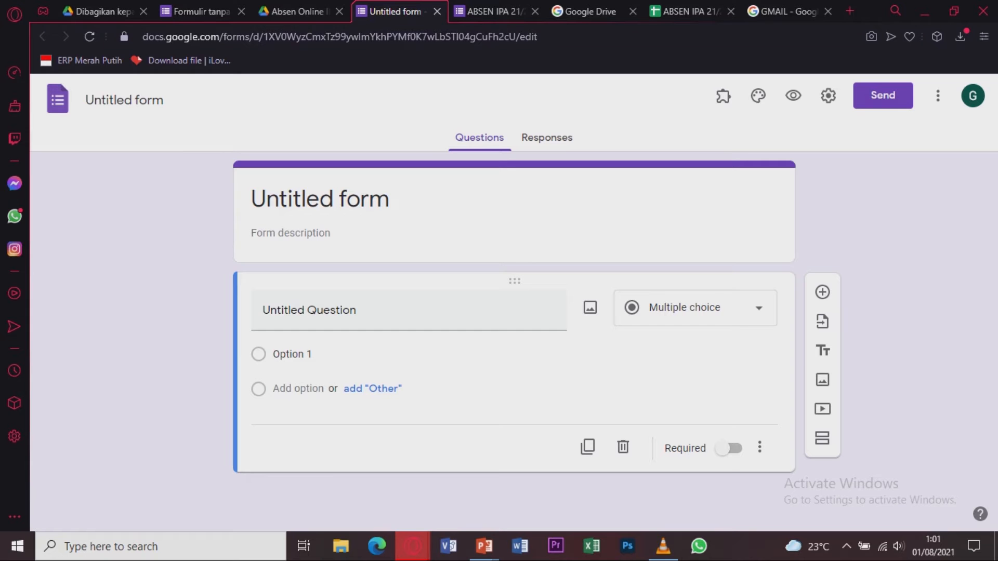
Examine the Pilih Kelas question in the ABSEN IPA 21/22 form: its class options, section routing and question type.
left_click(494, 12)
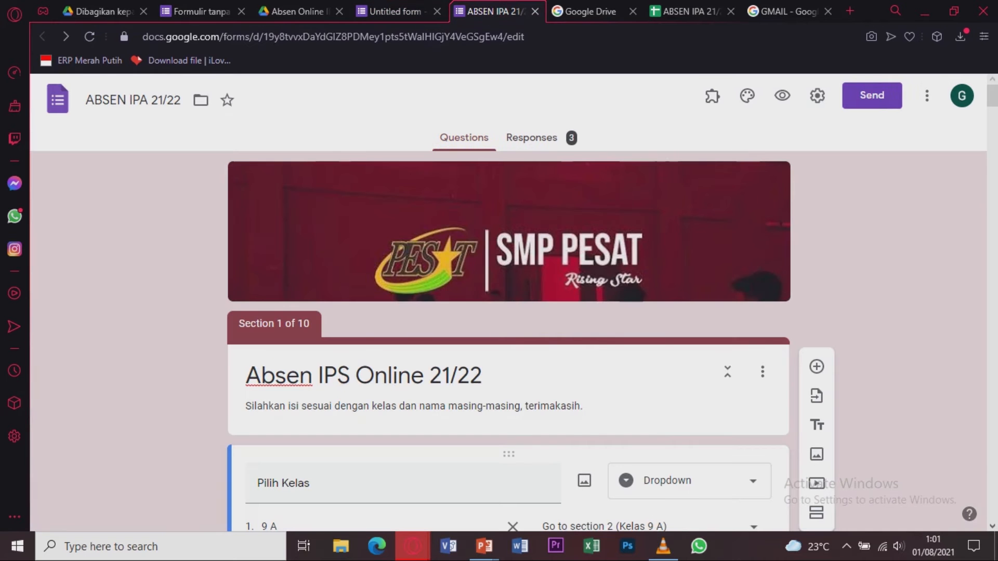
scroll(508, 301, "down", 1)
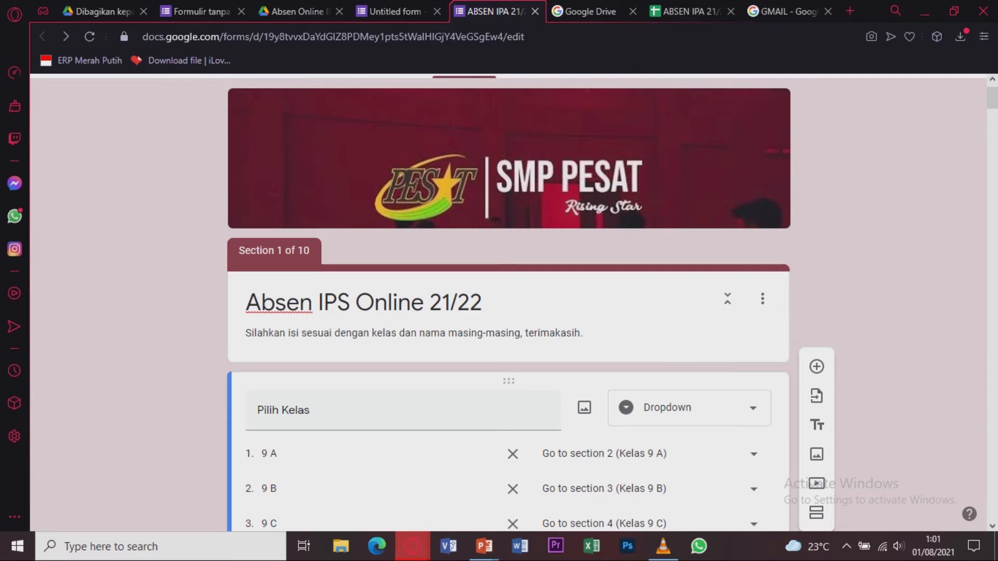
scroll(508, 301, "down", 2)
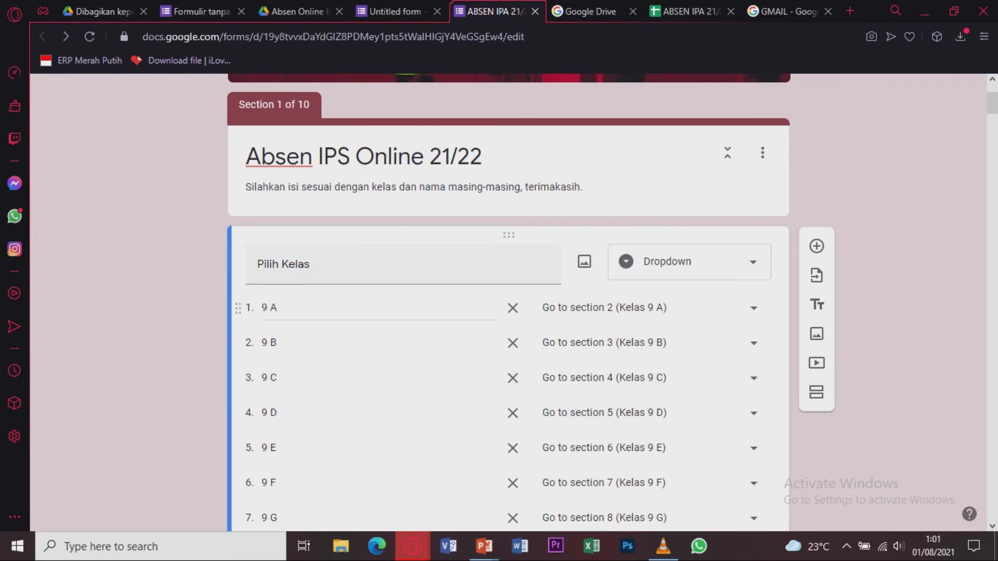
scroll(508, 301, "down", 1)
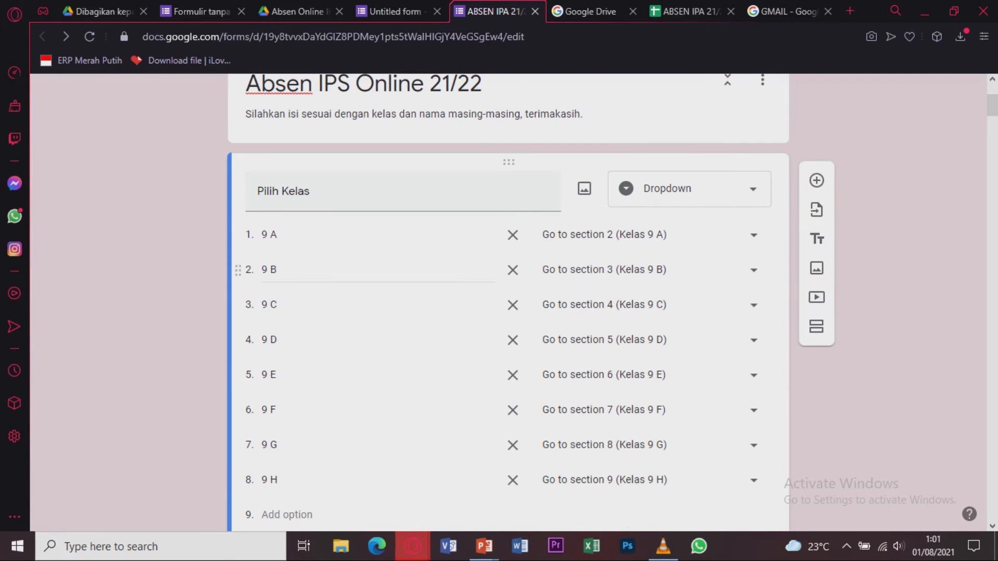
scroll(508, 306, "down", 1)
scroll(508, 322, "up", 1)
scroll(508, 311, "up", 1)
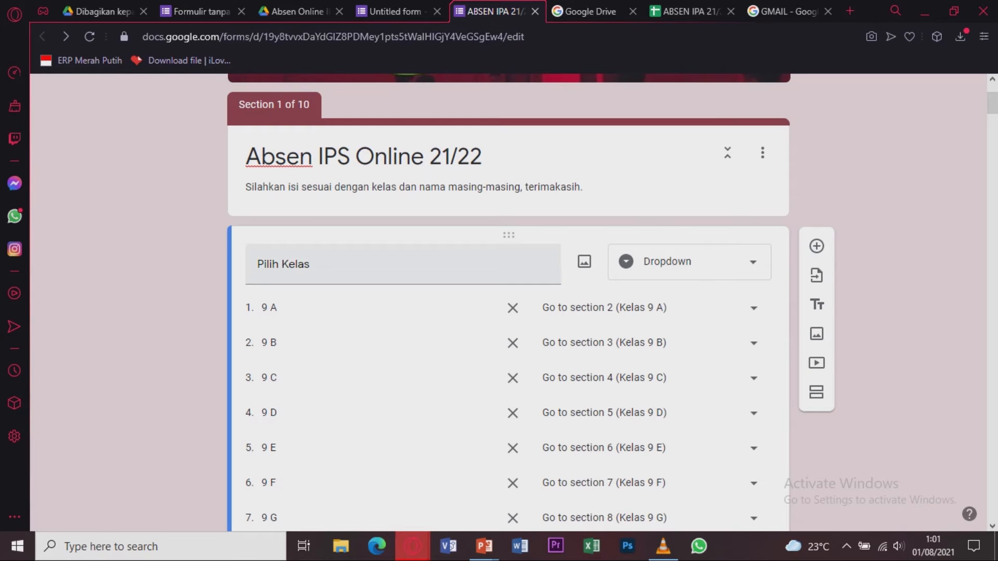
scroll(508, 301, "down", 1)
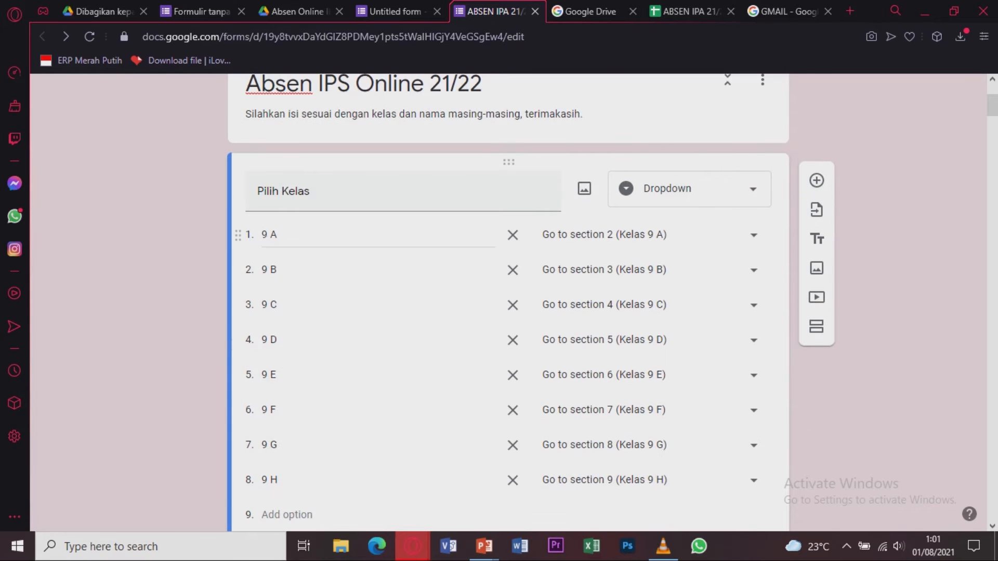
scroll(508, 302, "down", 1)
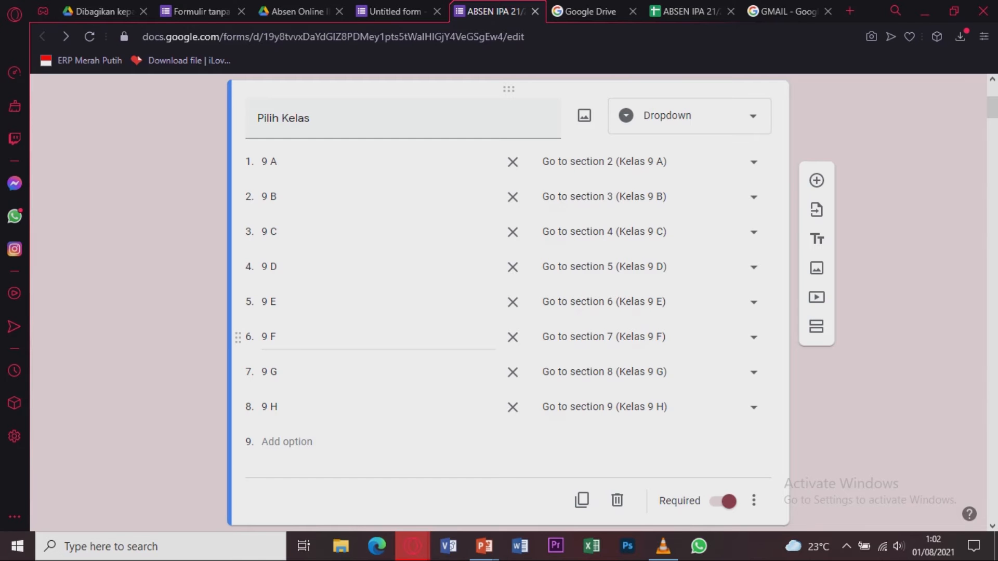
scroll(364, 336, "down", 5)
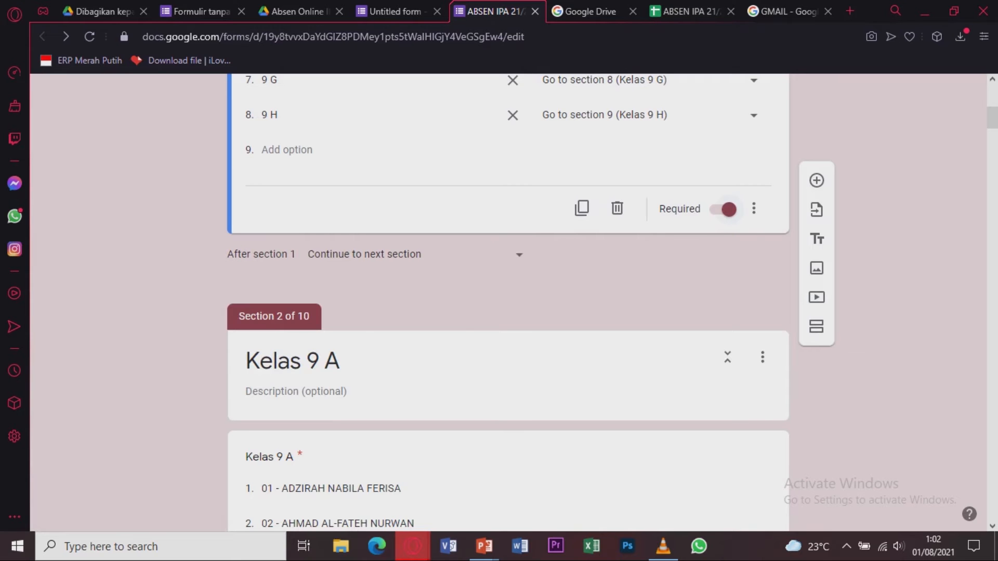
scroll(507, 302, "up", 6)
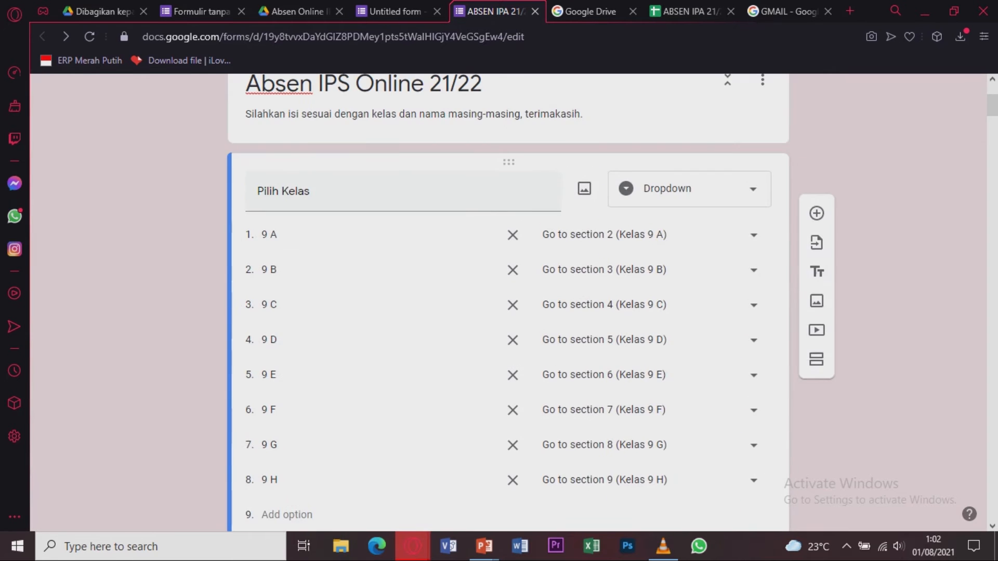
left_click(689, 188)
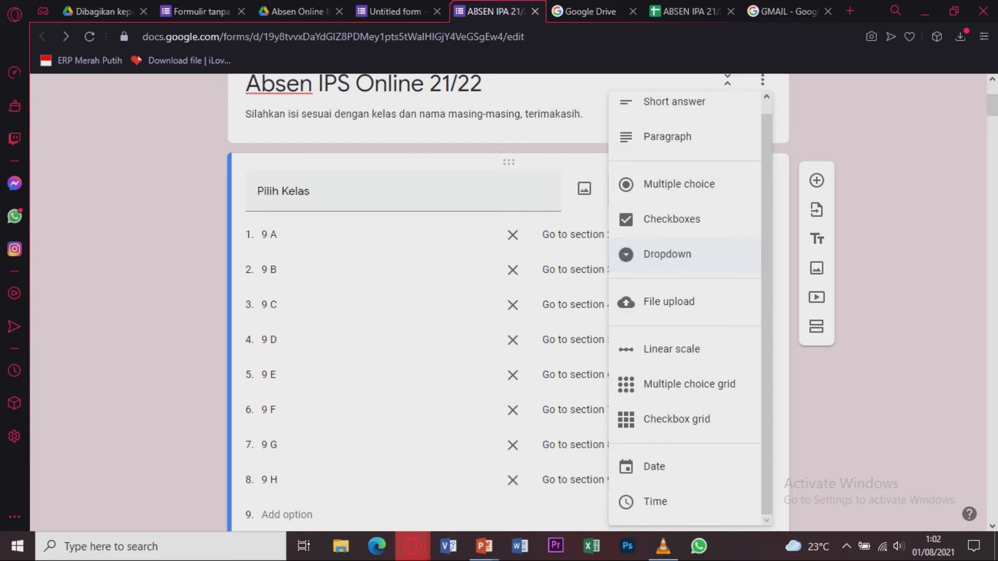
left_click(667, 254)
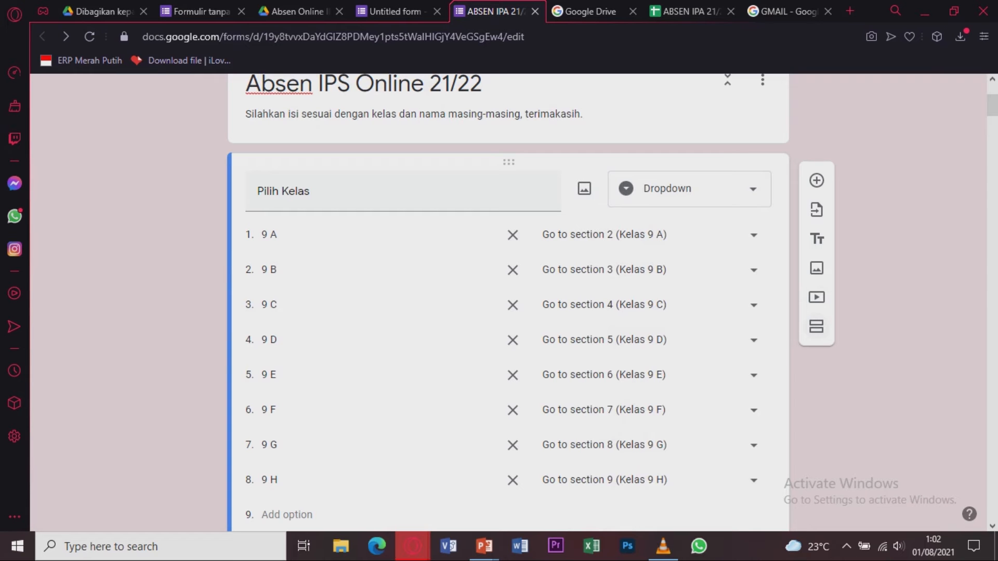
Review the Kelas 9 A and Kelas 9 B sections, checking their student-name dropdowns and the section each one leads to.
scroll(507, 301, "down", 7)
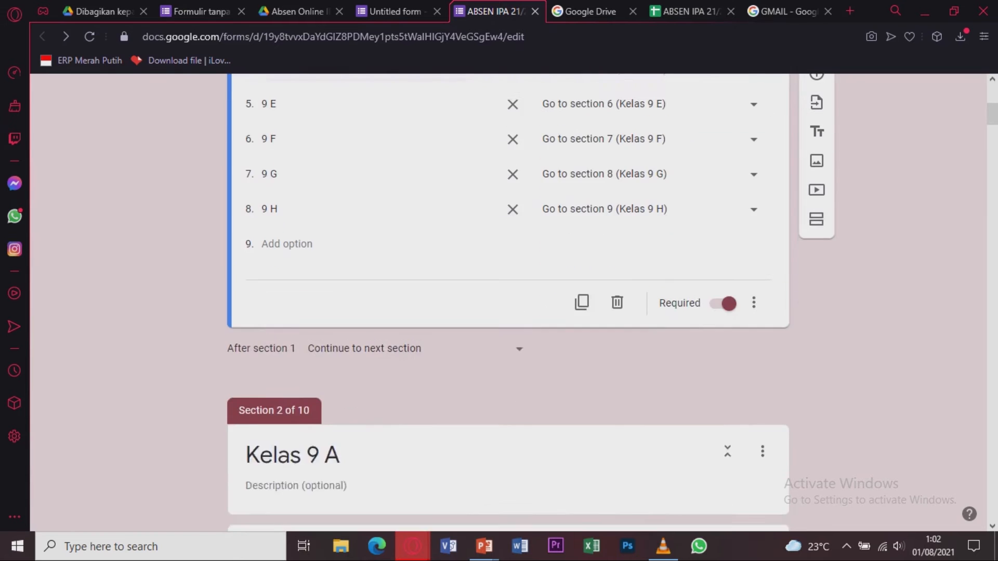
scroll(507, 301, "down", 2)
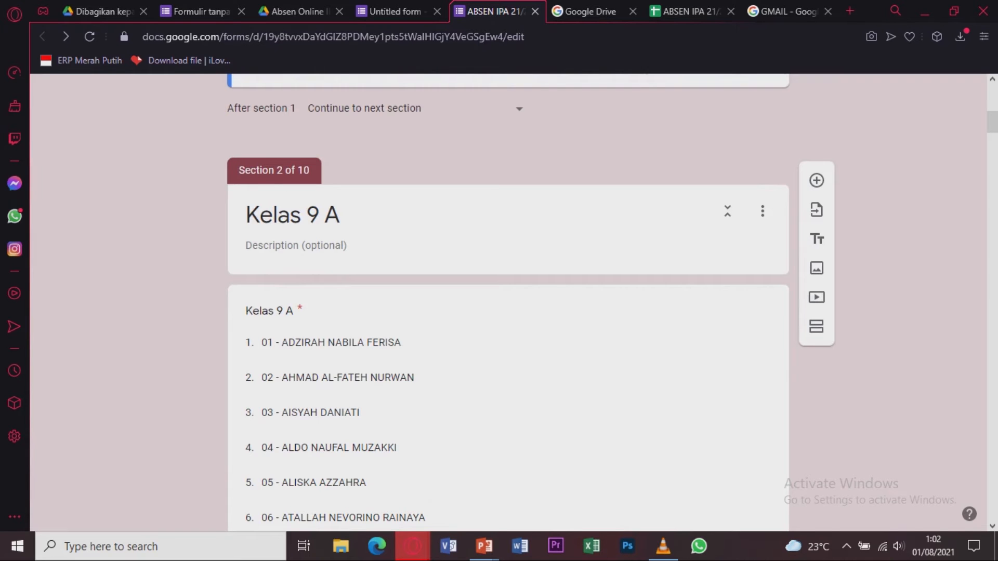
scroll(507, 302, "down", 1)
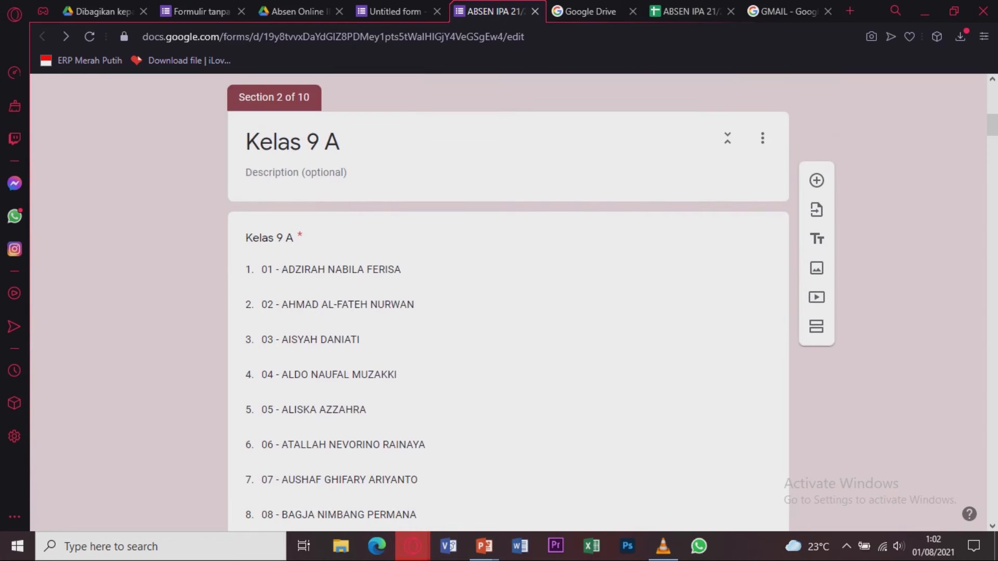
left_click(270, 238)
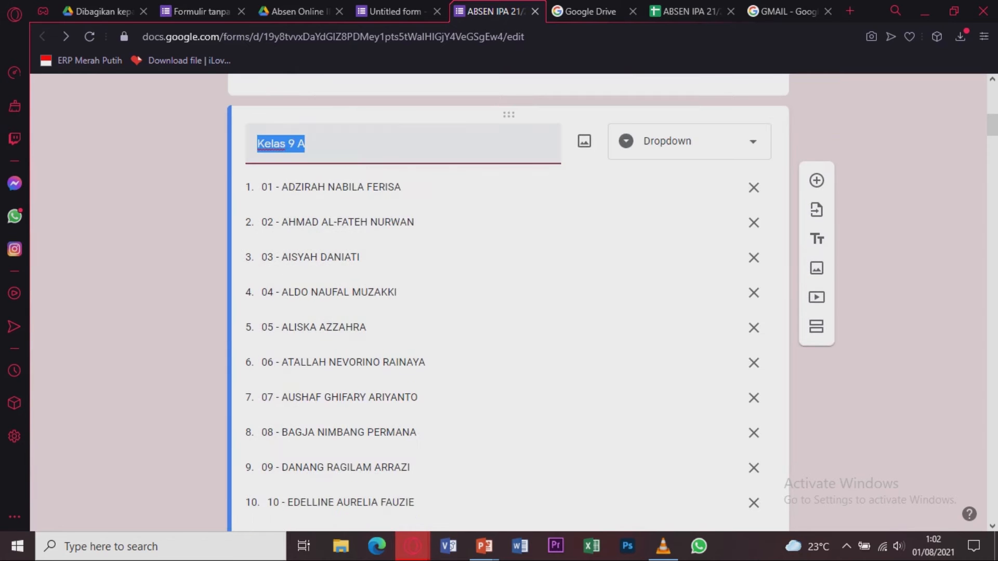
scroll(507, 301, "up", 3)
key("Escape")
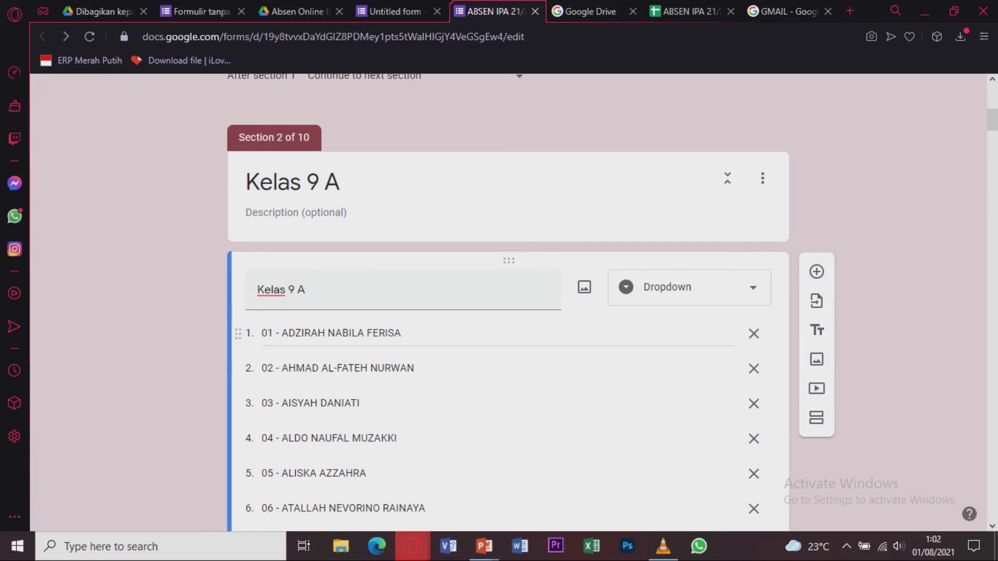
scroll(467, 354, "down", 1)
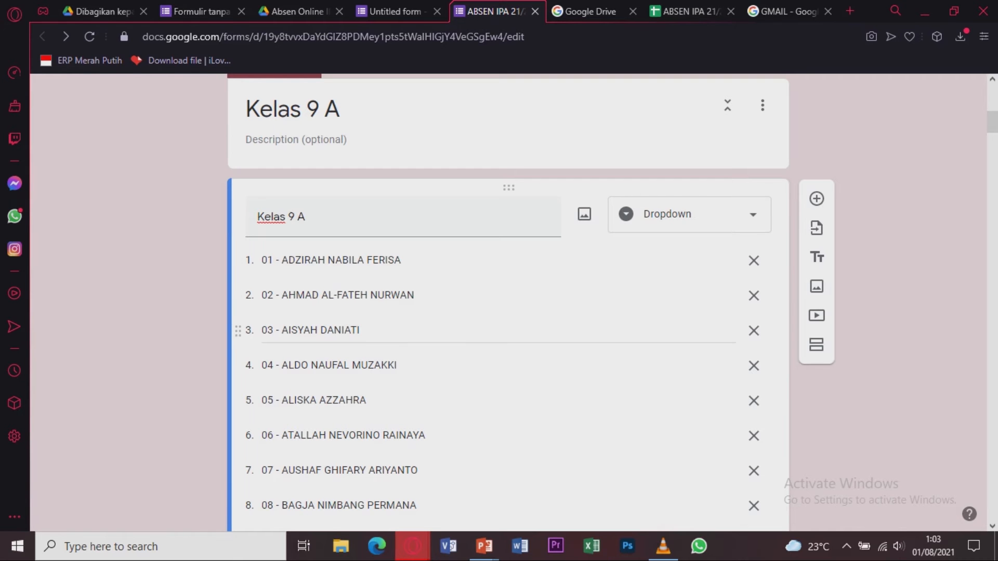
scroll(498, 312, "down", 3)
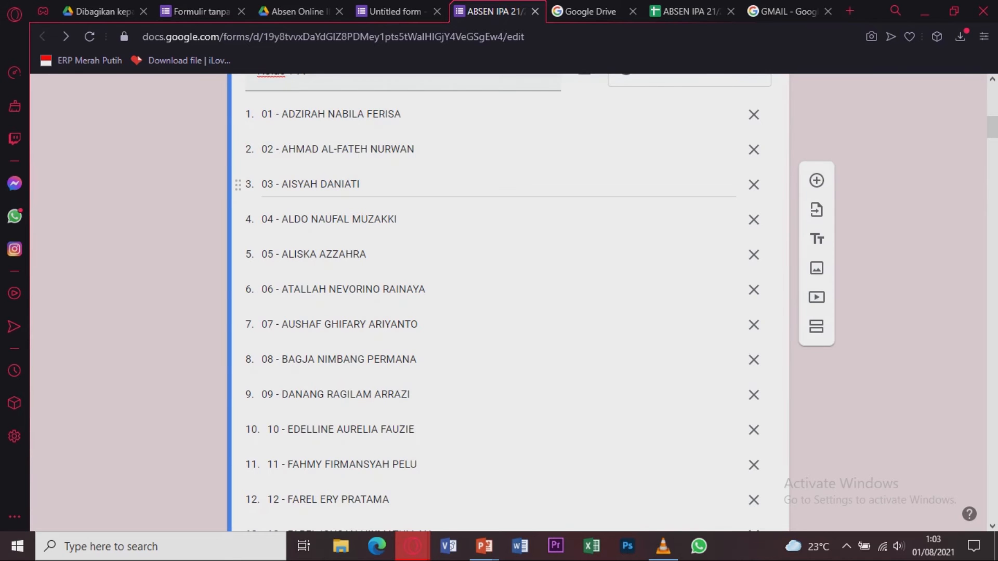
scroll(499, 182, "down", 3)
scroll(507, 302, "down", 15)
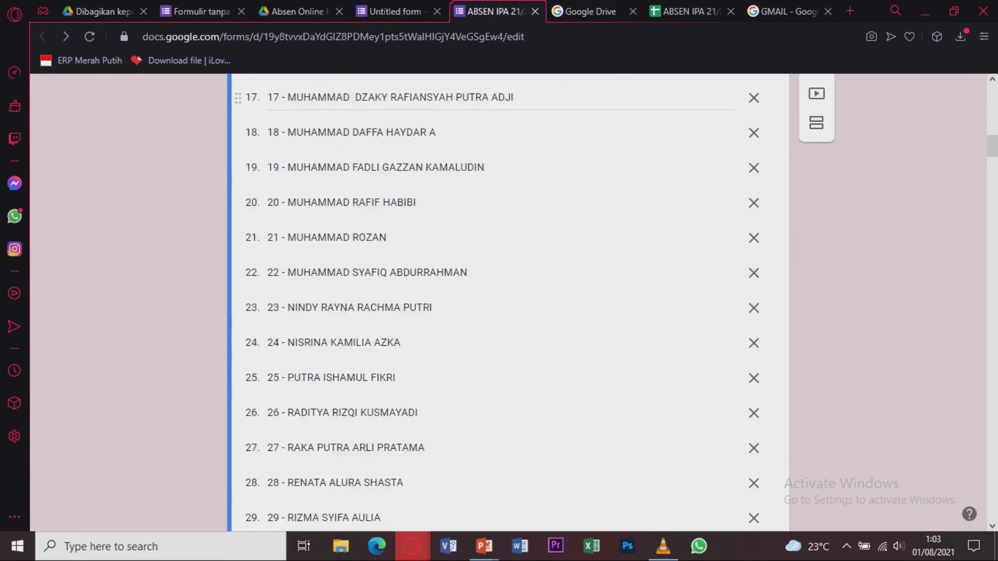
scroll(507, 302, "down", 2)
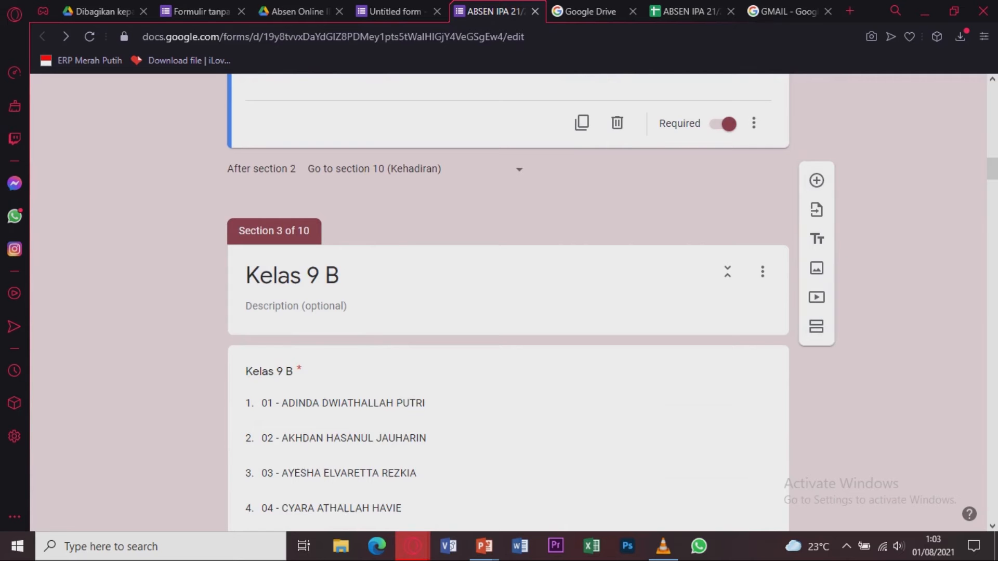
scroll(817, 182, "down", 3)
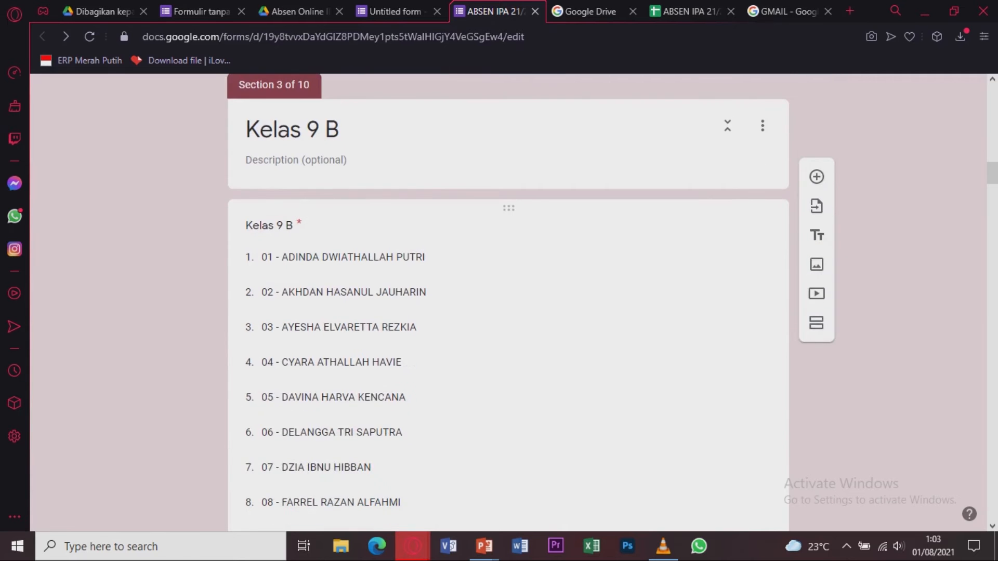
scroll(508, 301, "down", 5)
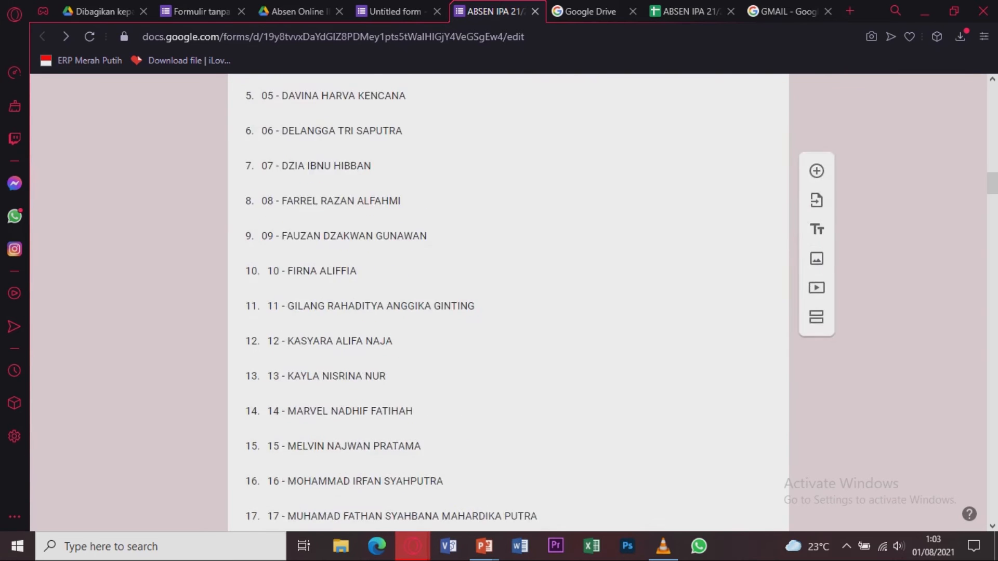
scroll(508, 302, "down", 15)
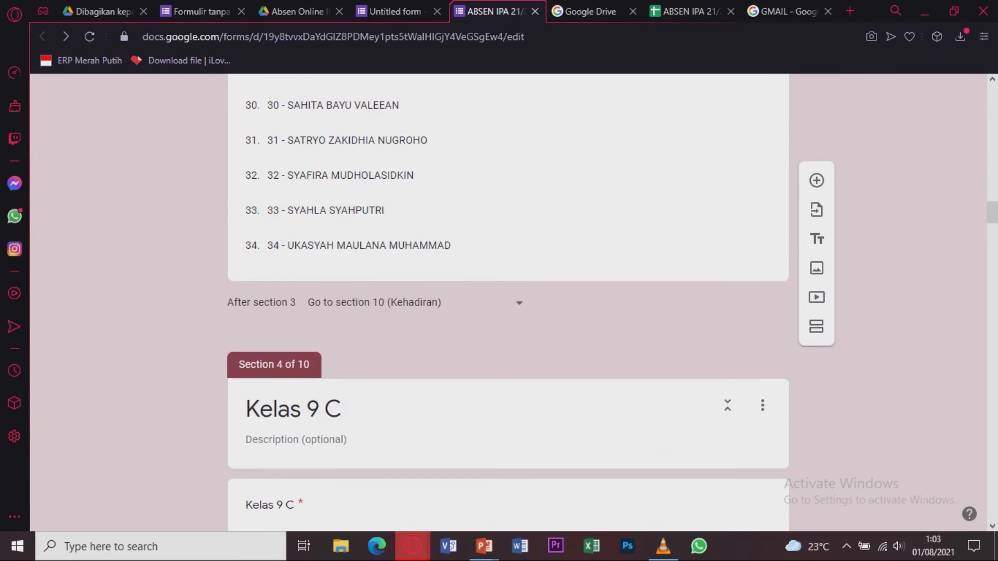
Review the remaining class sections through Kelas 9 H and inspect the Keterangan question's options and type in the Kehadiran section.
scroll(508, 301, "down", 20)
scroll(508, 301, "down", 20)
scroll(508, 301, "down", 20)
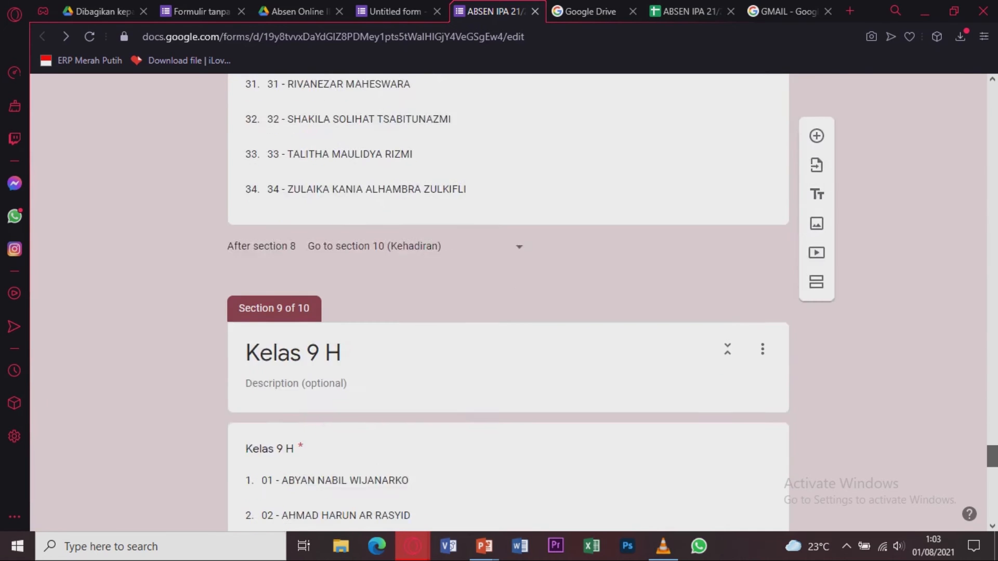
scroll(509, 301, "down", 4)
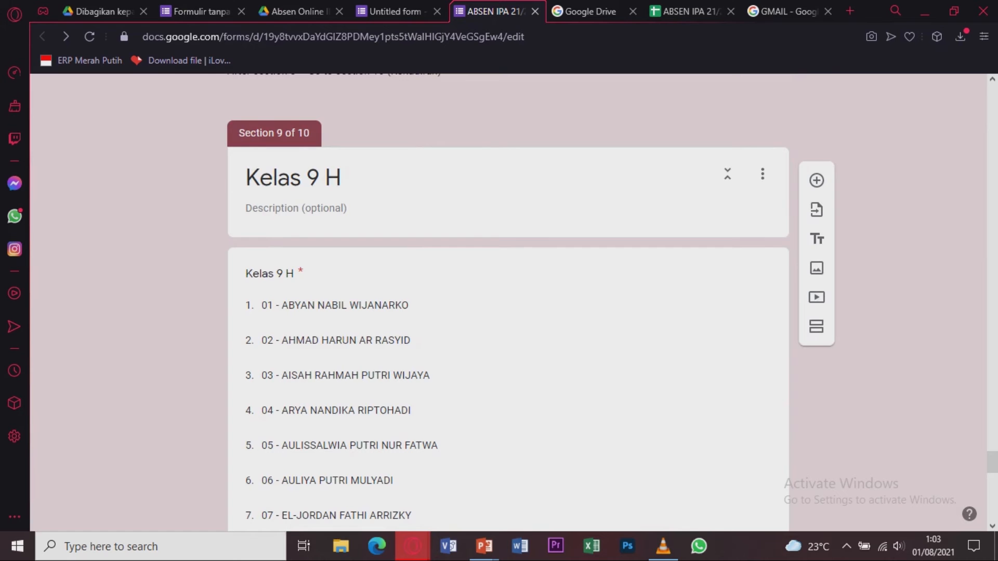
scroll(508, 302, "down", 20)
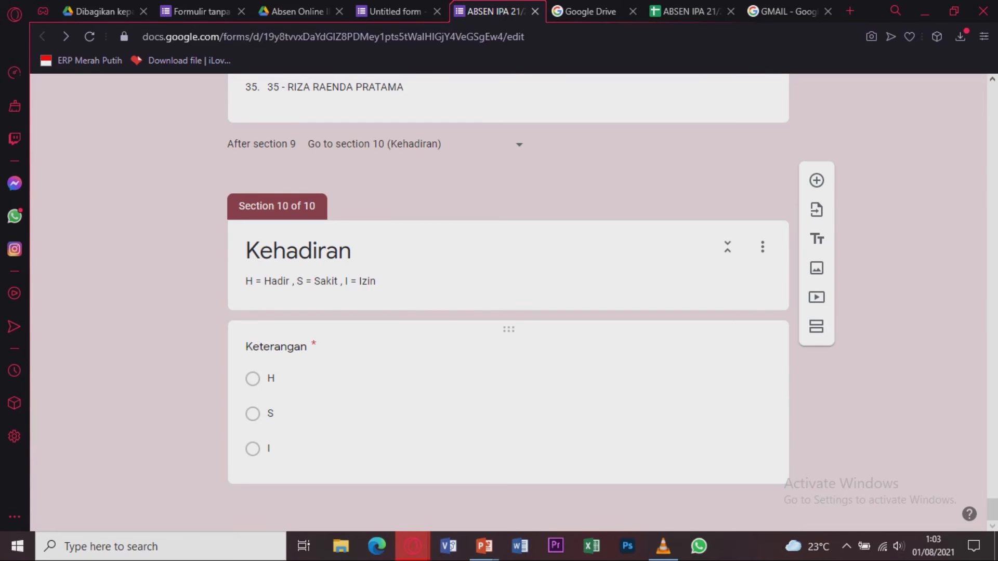
left_click(598, 411)
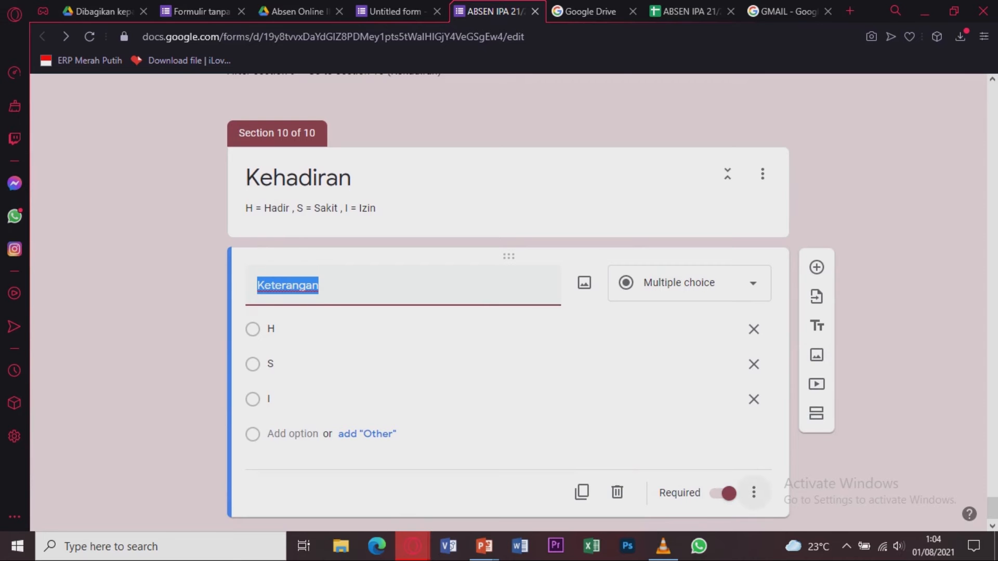
Check the Pilih Kelas question's section routing and its "Go to section based on answer" option.
scroll(754, 338, "up", 10)
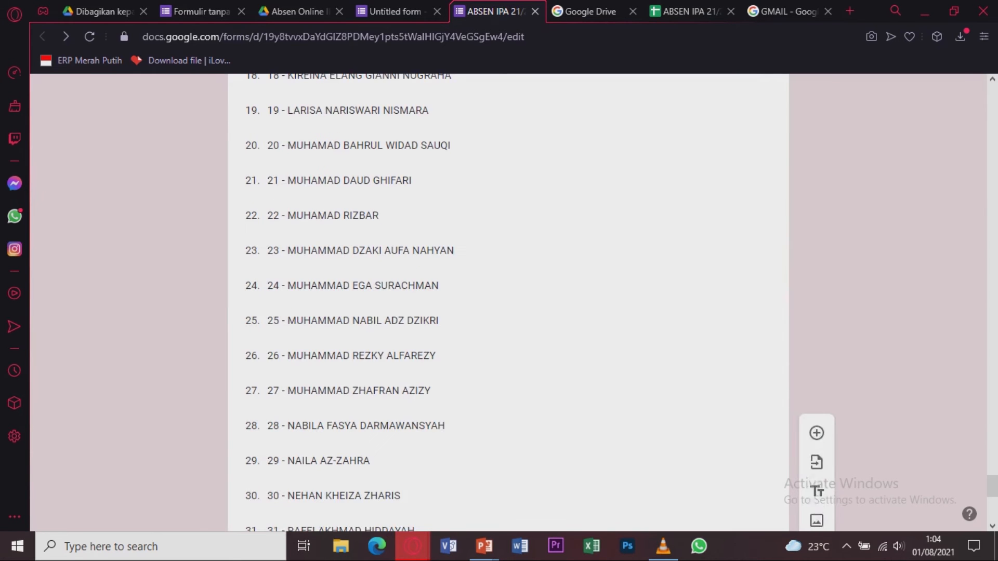
scroll(508, 301, "up", 15)
left_click_drag(991, 148, 992, 105)
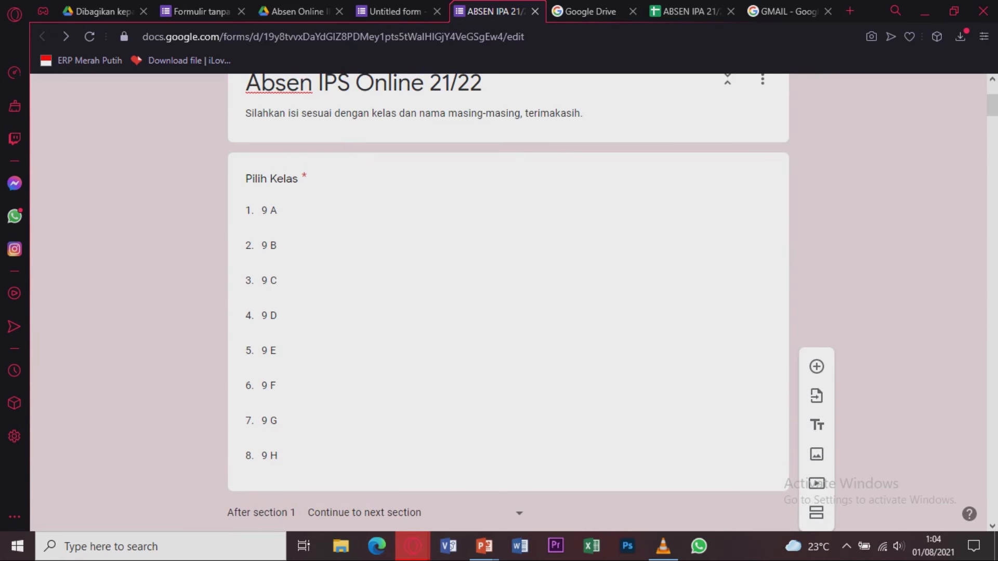
left_click(442, 390)
scroll(416, 442, "down", 1)
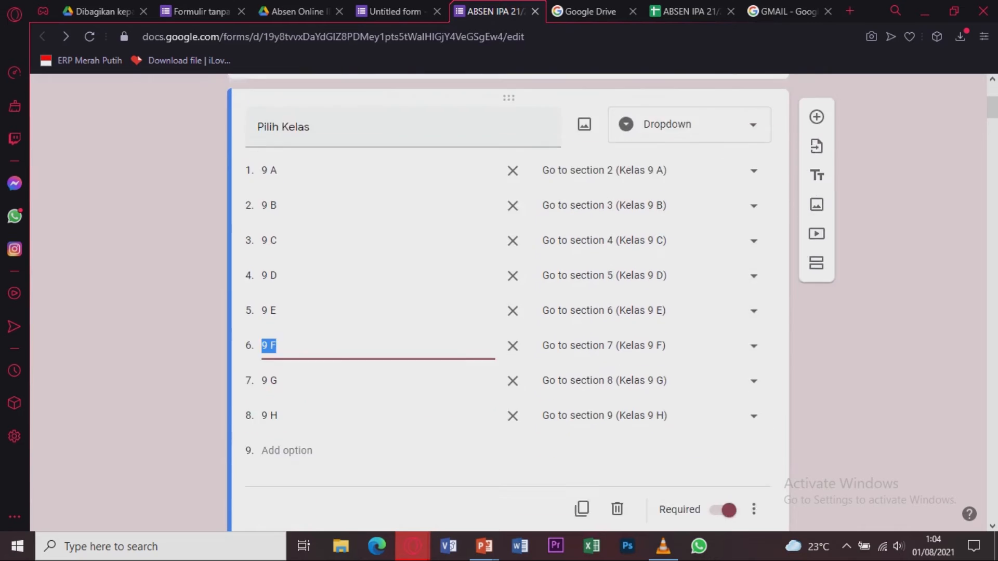
left_click(754, 427)
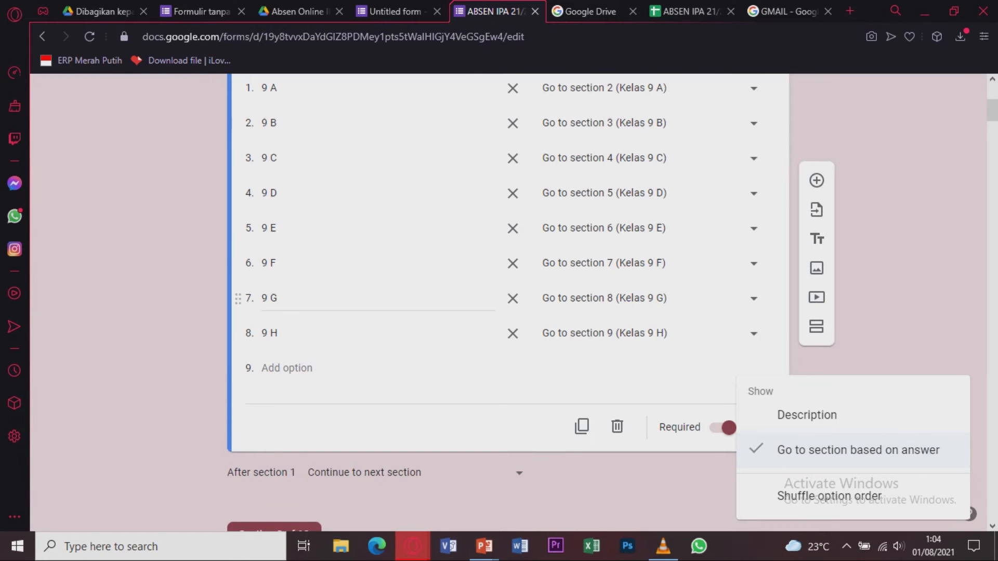
scroll(244, 263, "up", 4)
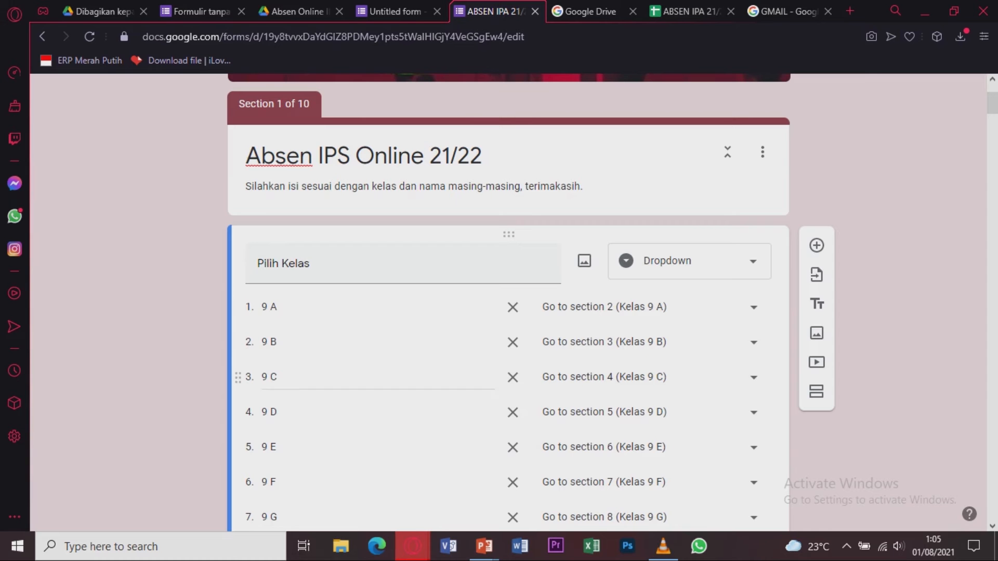
scroll(363, 385, "down", 3)
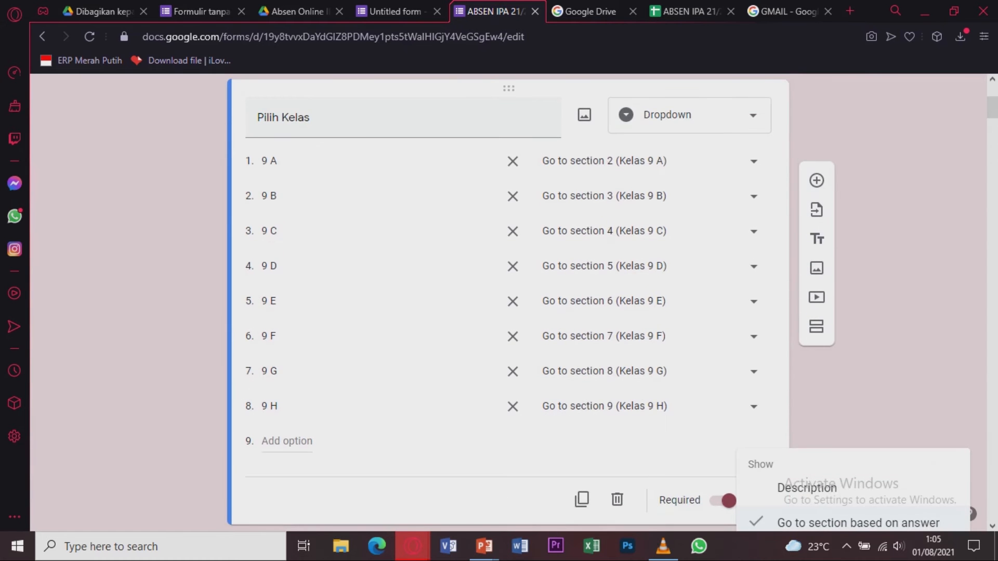
Compare the routing after section 1 with the Kelas 9 A and Kelas 9 B sections and the section each leads to.
scroll(499, 301, "down", 7)
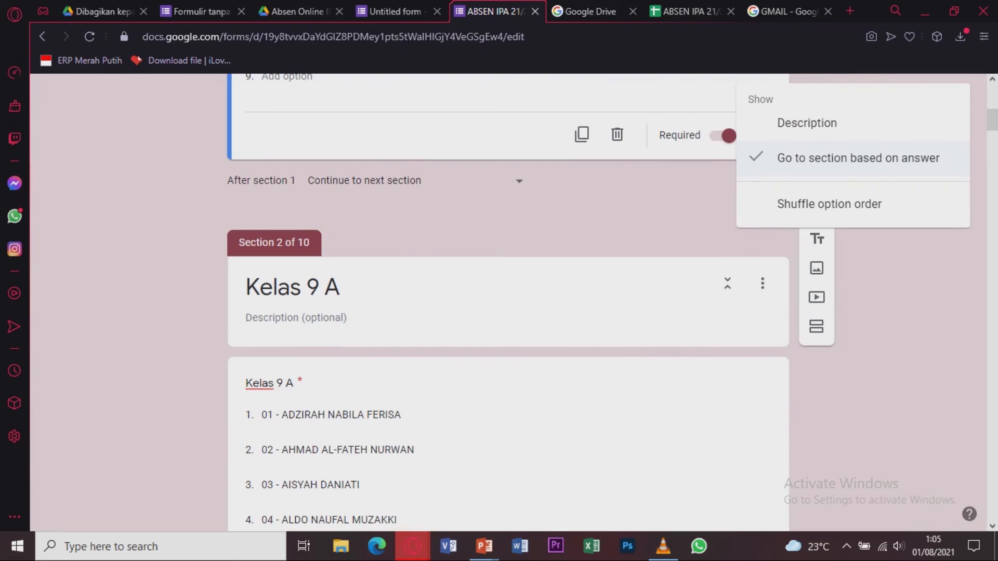
scroll(508, 301, "down", 7)
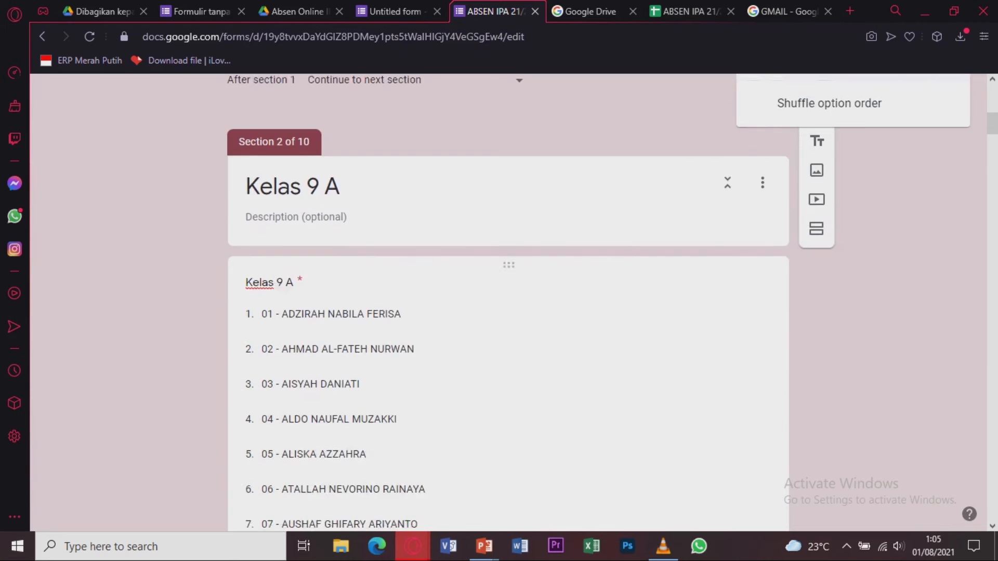
scroll(508, 301, "up", 7)
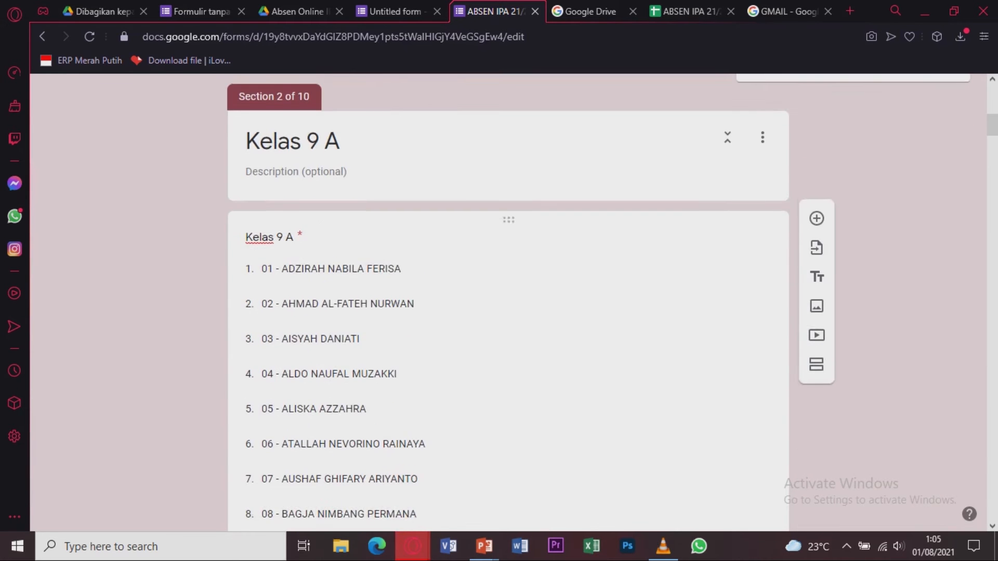
scroll(508, 302, "up", 3)
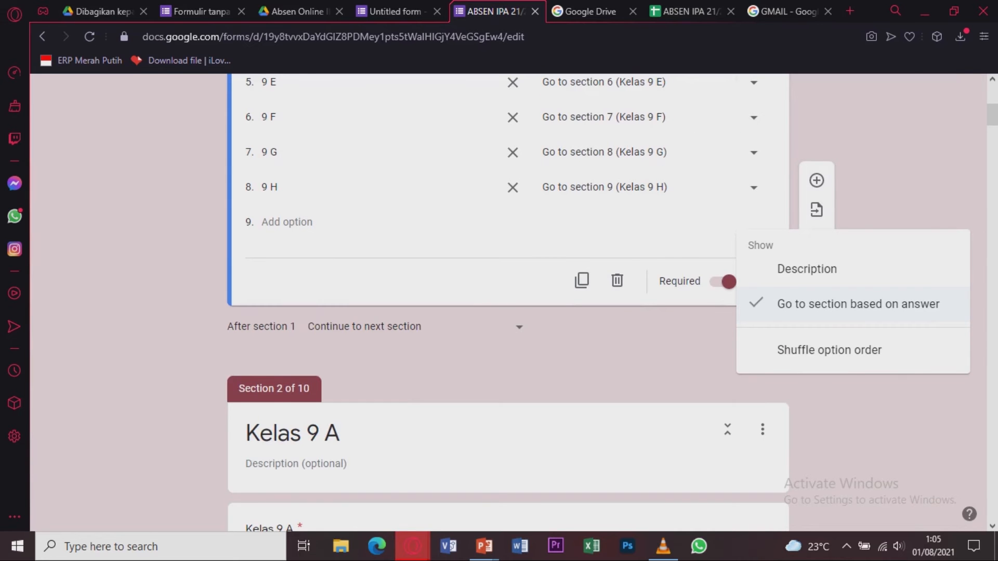
scroll(508, 301, "down", 1)
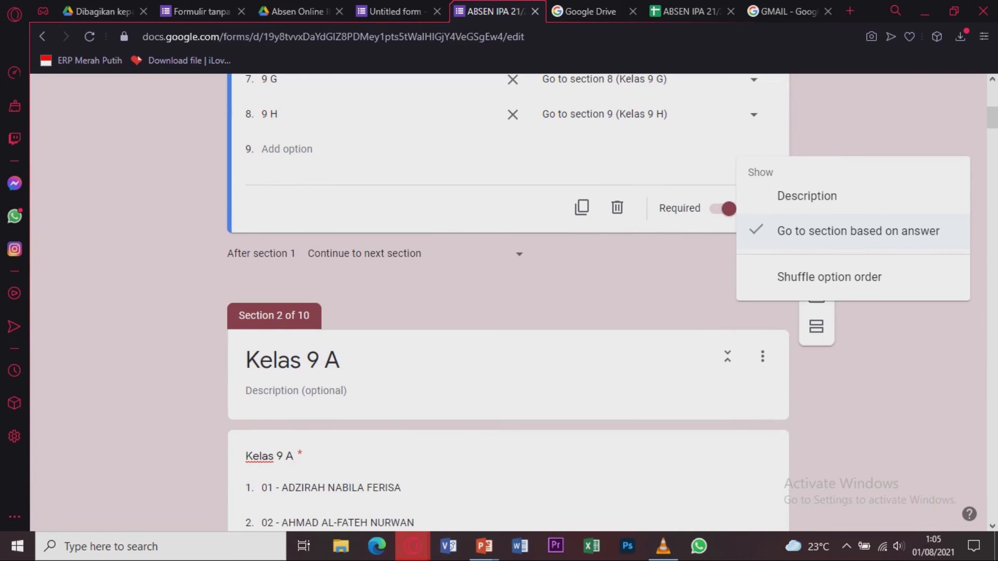
key("Escape")
scroll(508, 416, "down", 1)
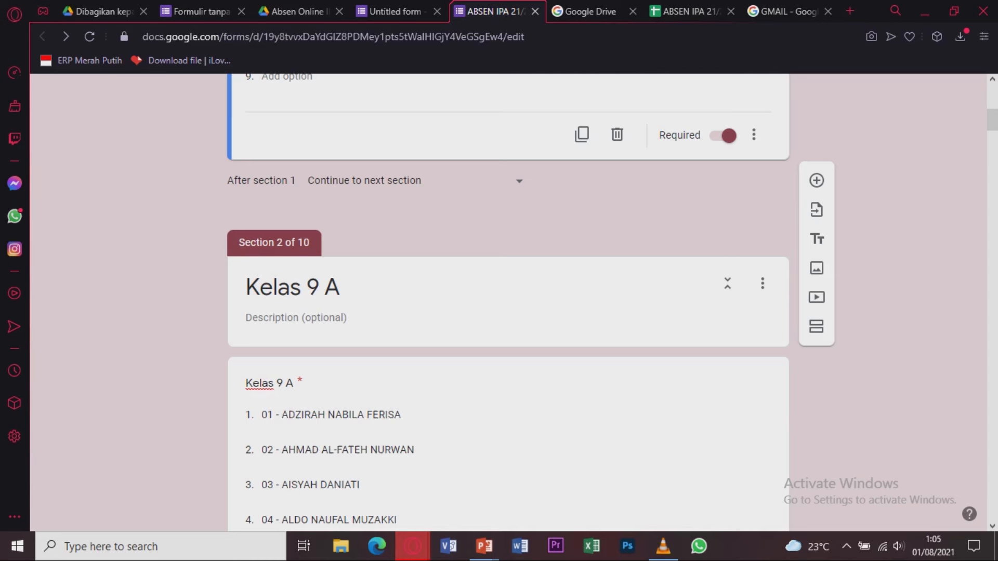
scroll(508, 301, "down", 20)
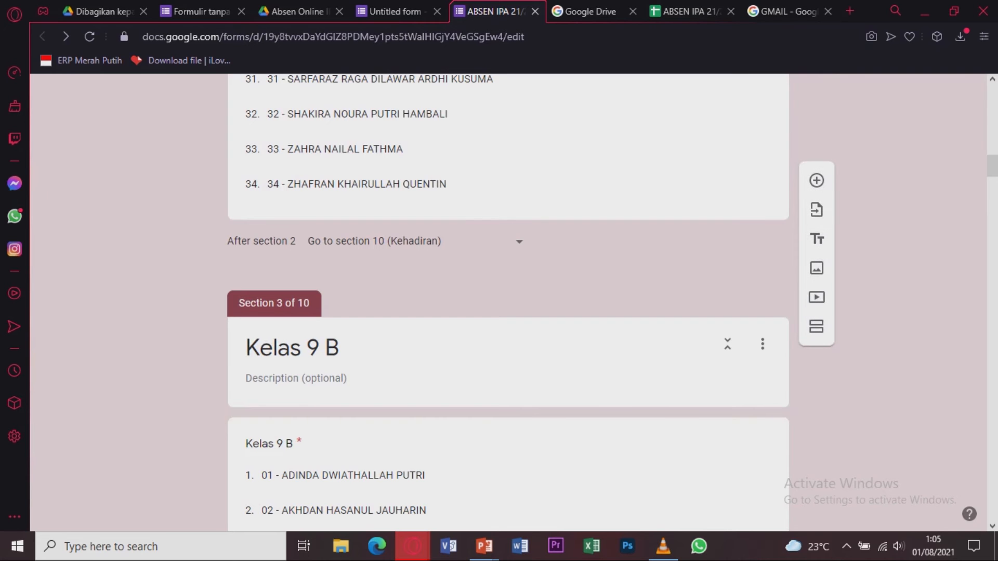
scroll(508, 301, "down", 20)
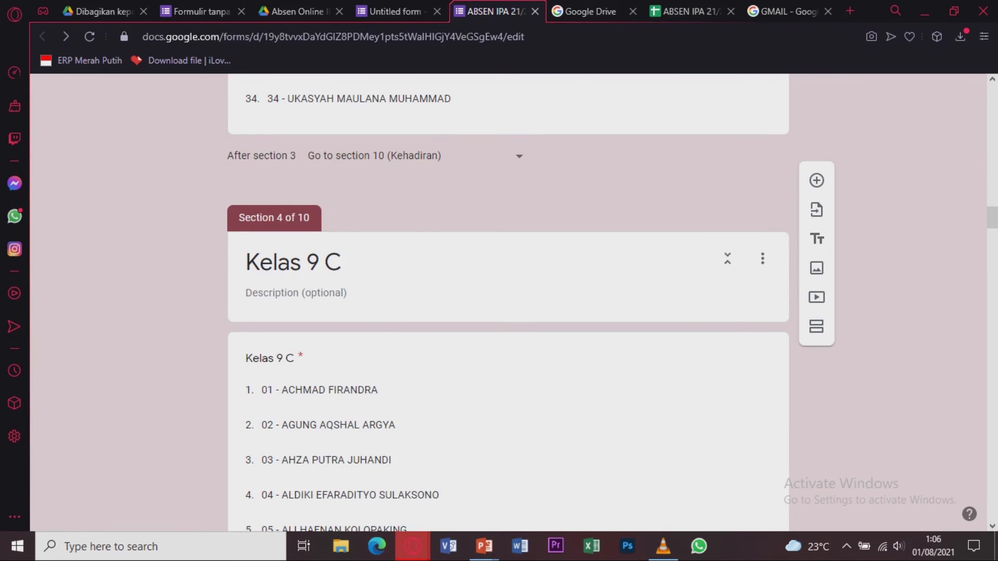
Review the General, Presentation and Quizzes settings of the ABSEN IPA 21/22 form, and save the settings.
left_click_drag(992, 217, 992, 97)
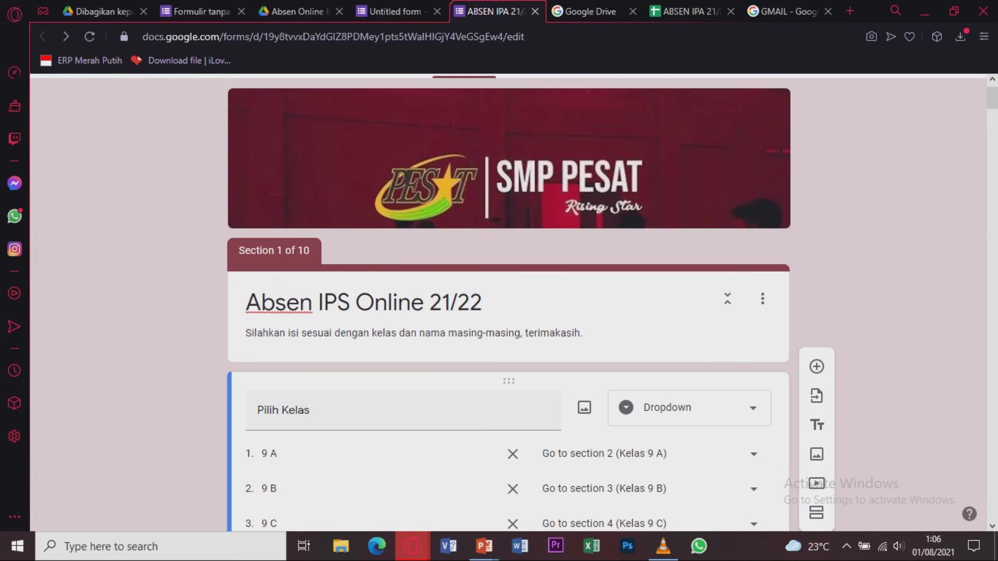
scroll(509, 302, "up", 2)
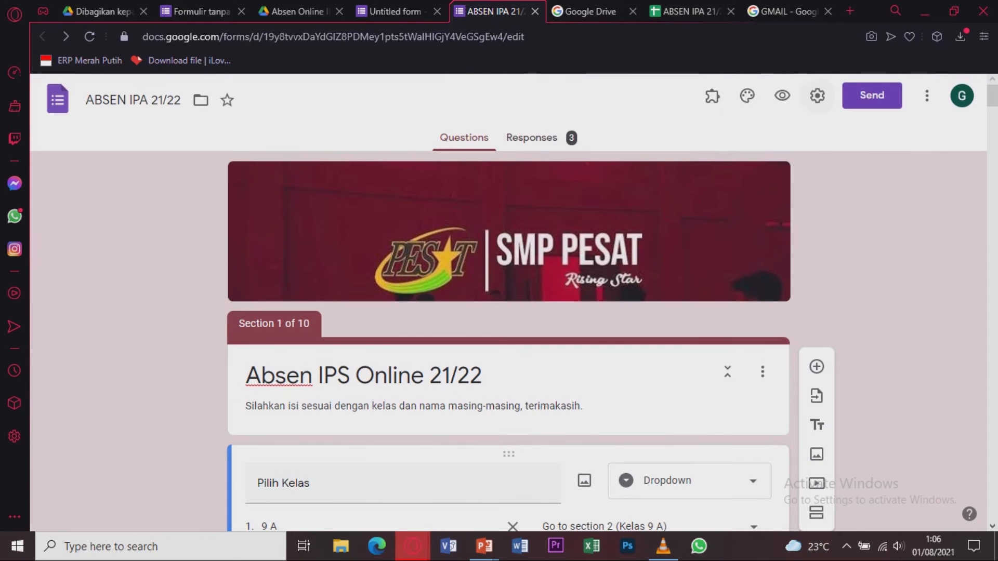
left_click(817, 95)
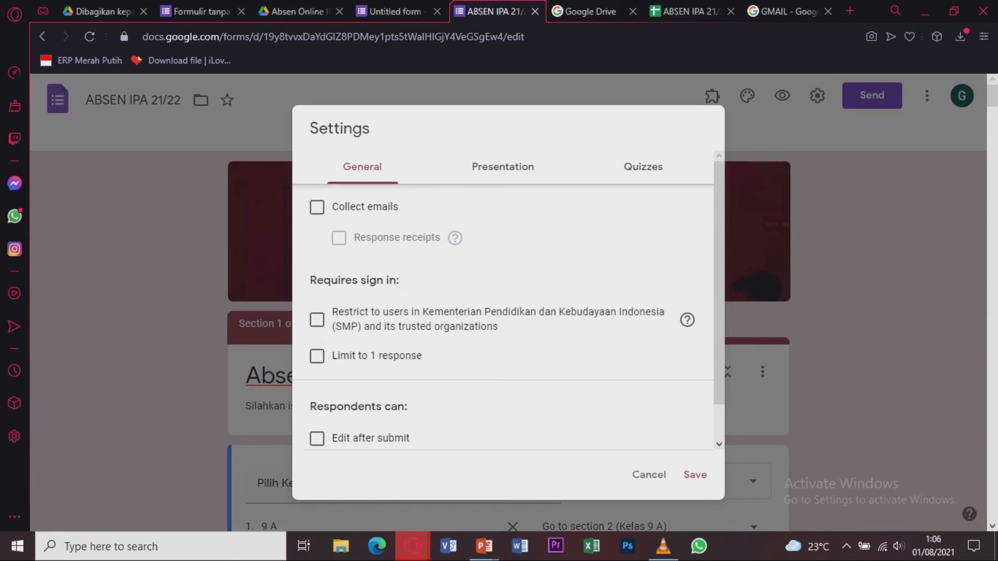
left_click(502, 166)
left_click(652, 170)
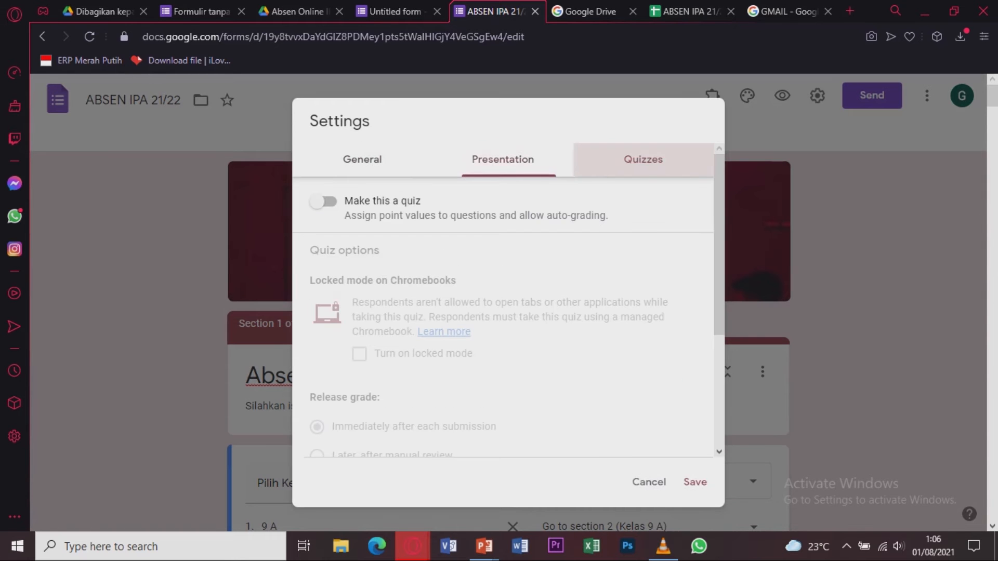
left_click(503, 166)
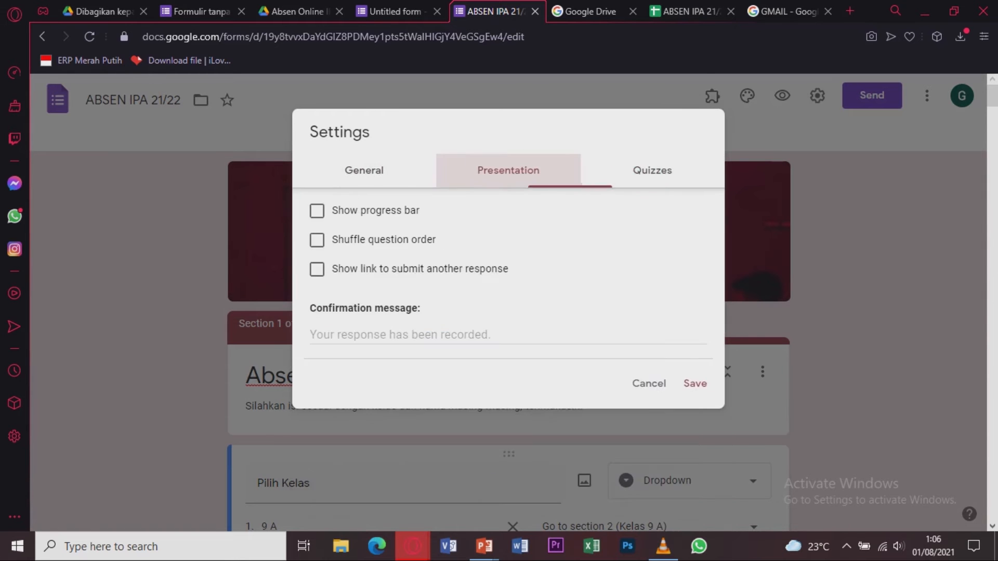
left_click(362, 166)
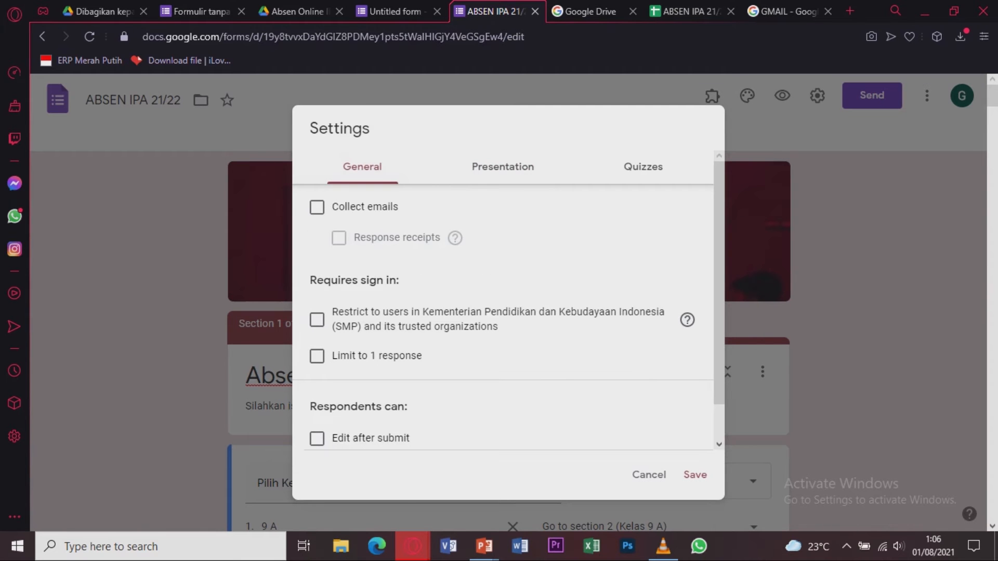
left_click(502, 167)
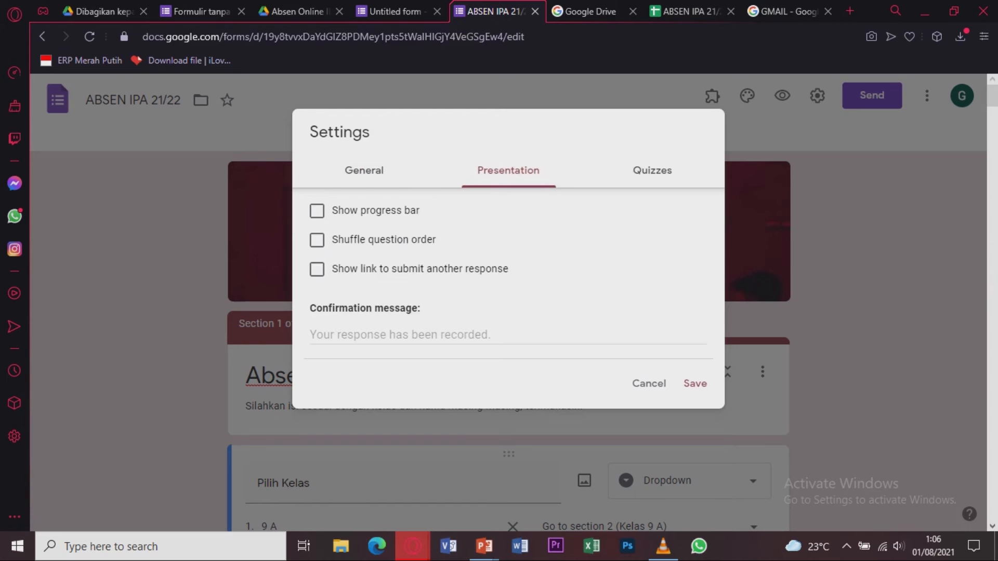
left_click(652, 170)
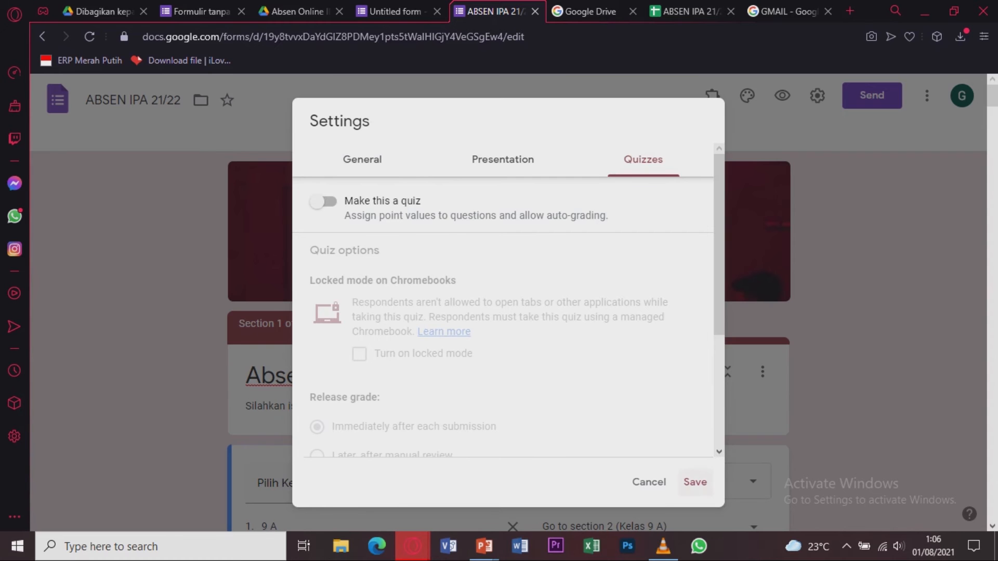
left_click(695, 481)
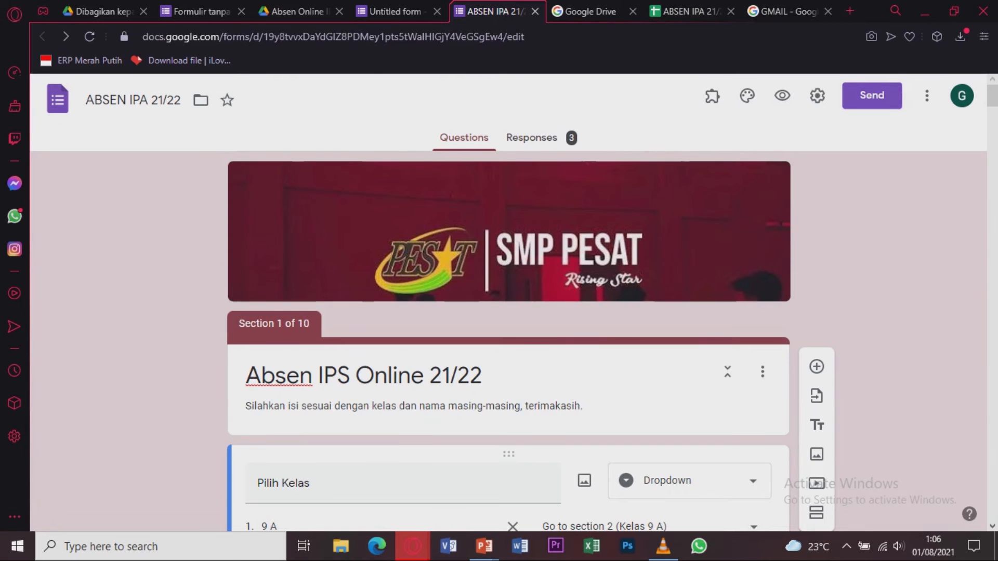
Generate a shortened link for sending the ABSEN IPA 21/22 form and copy it.
left_click(871, 95)
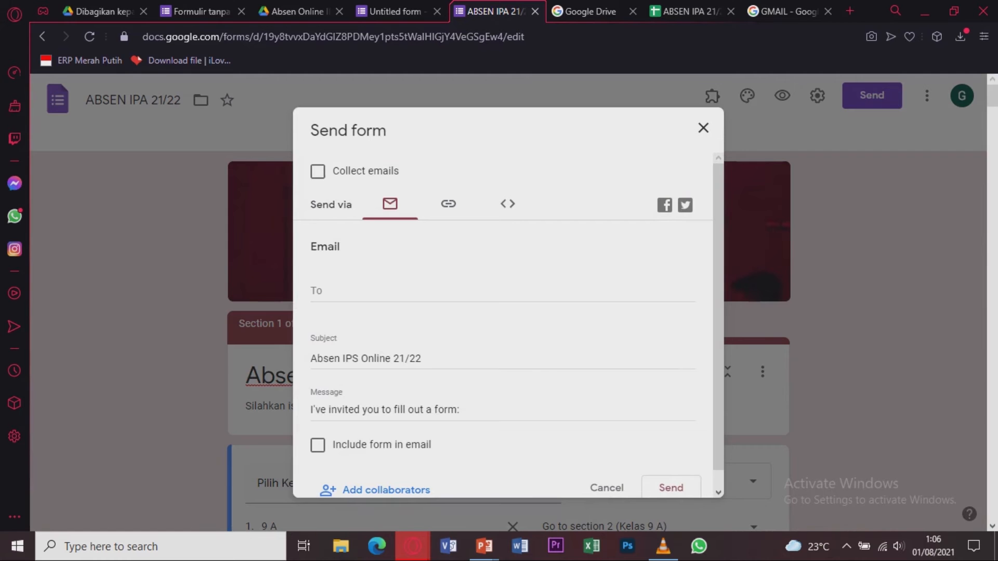
left_click(448, 204)
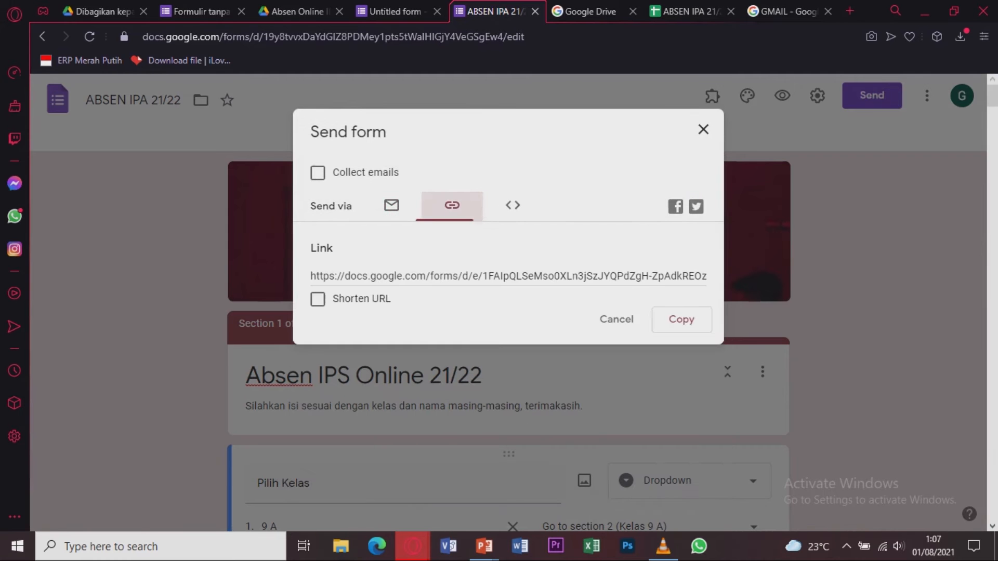
left_click(318, 299)
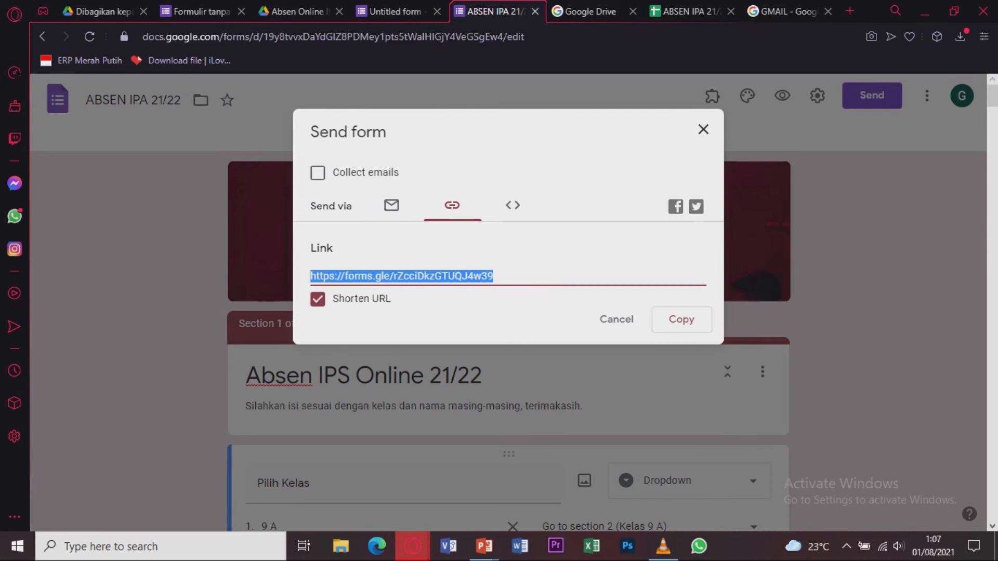
left_click(681, 319)
Arrange the form editor window and the Absen IPS Online 21/22 respondent window side by side.
key("super+Left")
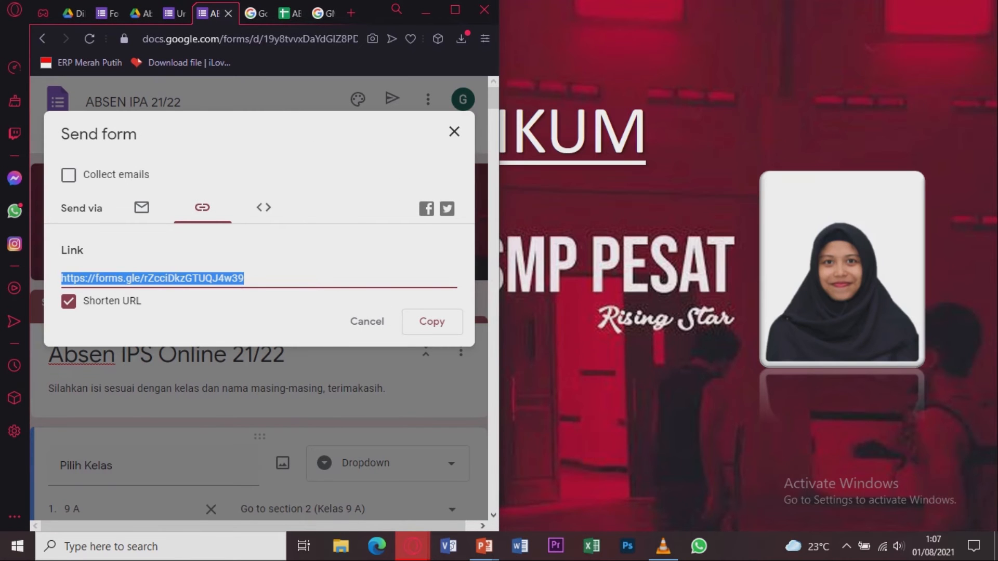
key("Right")
key("Right")
key("Return")
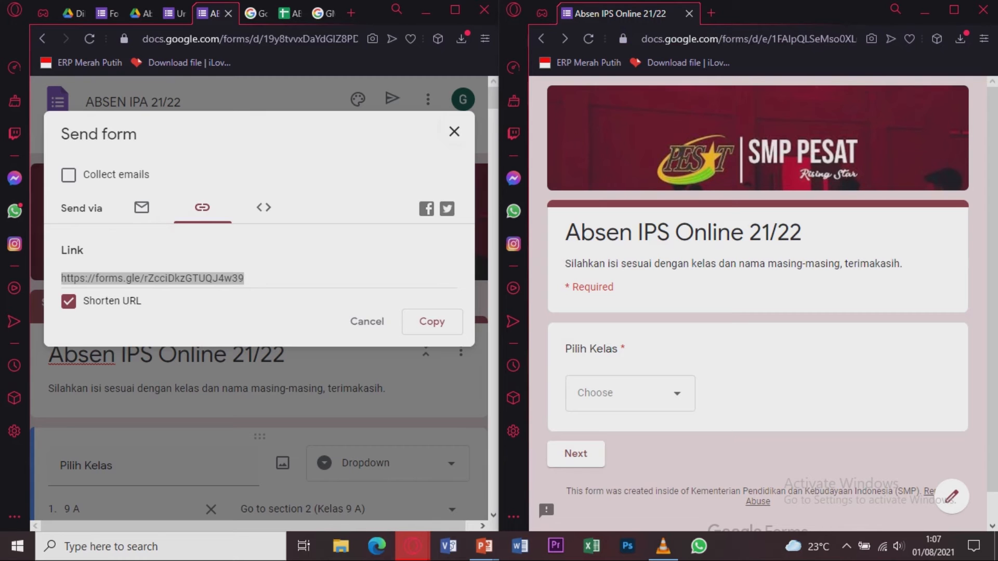
Dismiss the Send form dialog and choose 9 A for Pilih Kelas in the respondent view of the form.
left_click(454, 132)
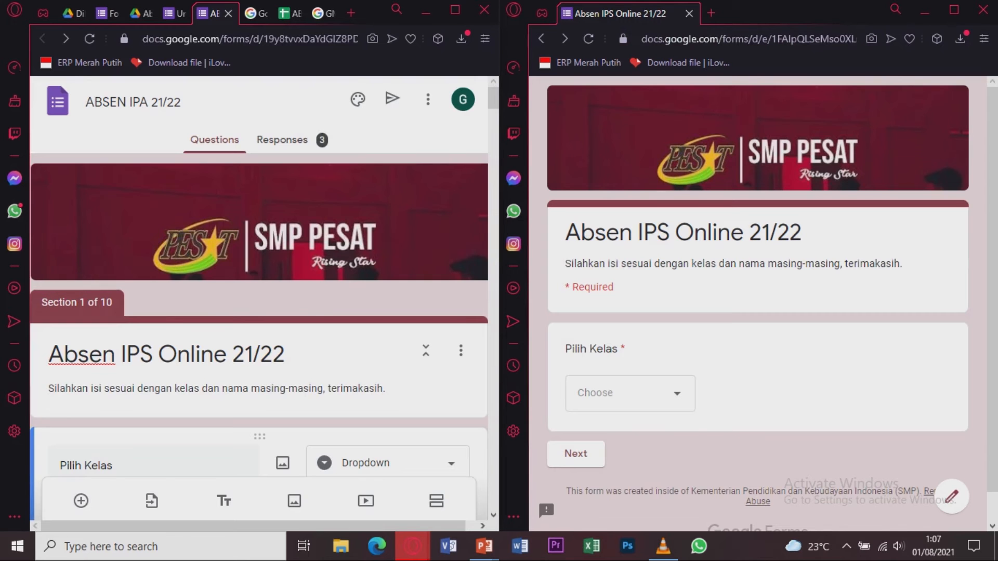
left_click(630, 393)
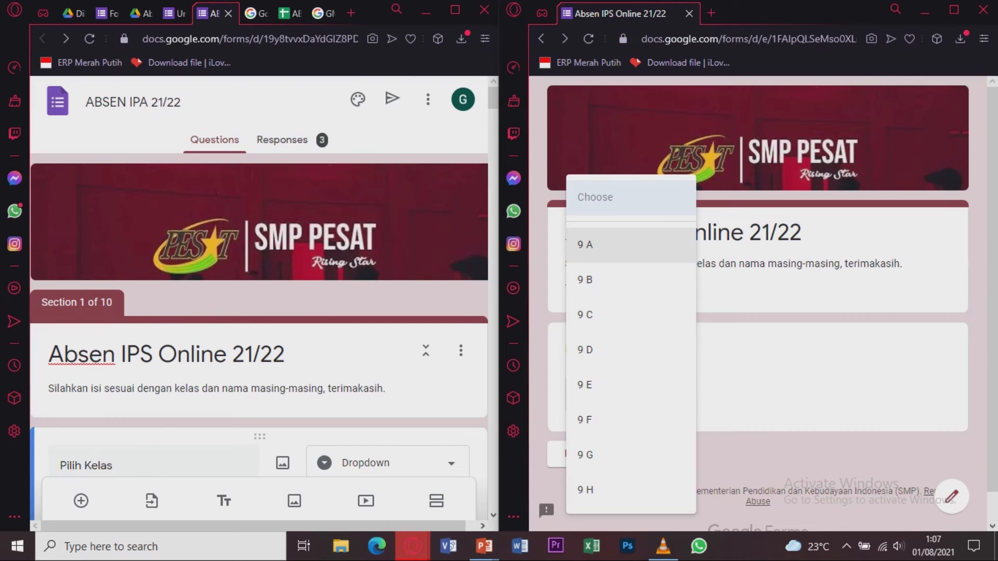
key("Return")
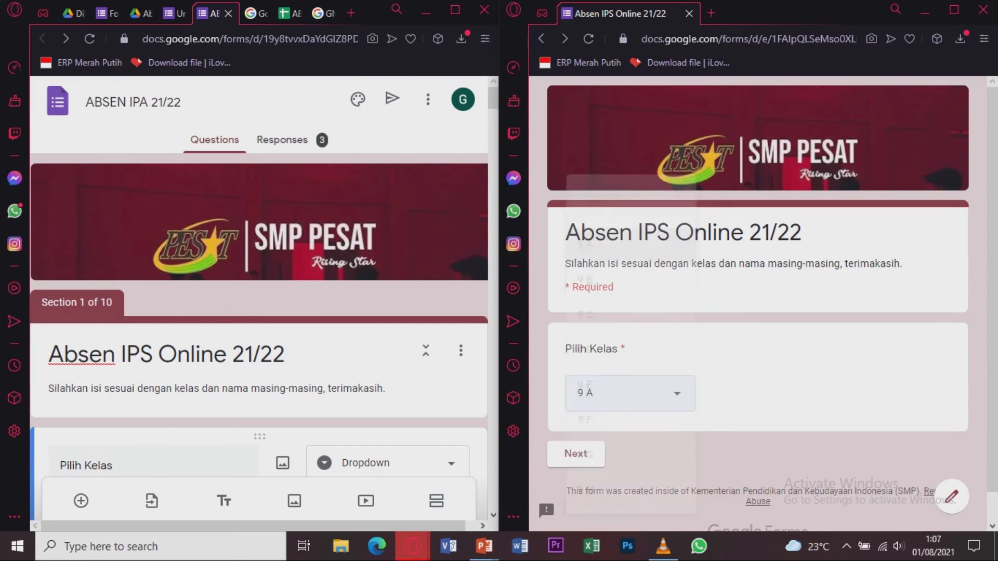
Continue to the Kelas 9 A section of the respondent form and choose the student numbered 05 from the name list.
left_click(576, 454)
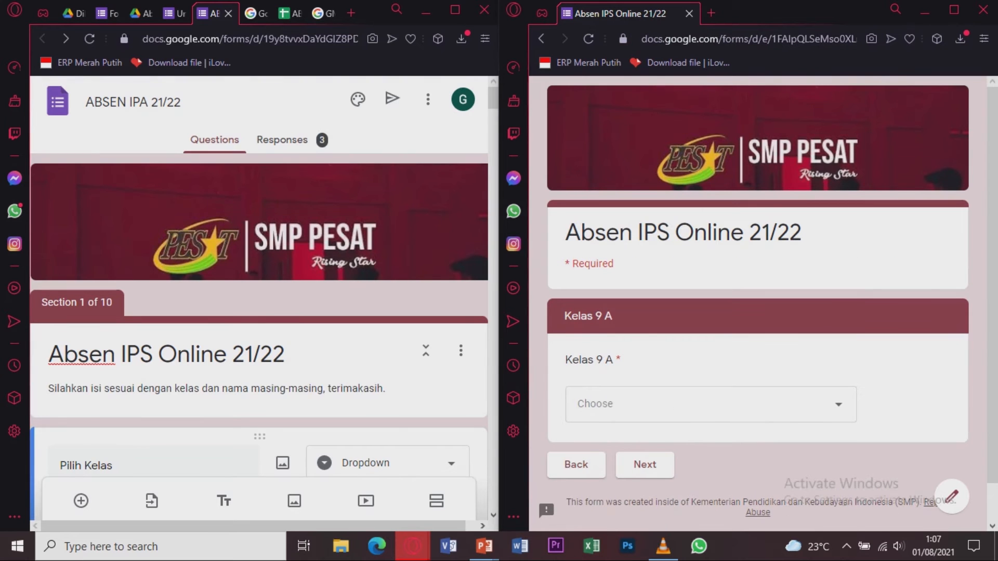
left_click(710, 405)
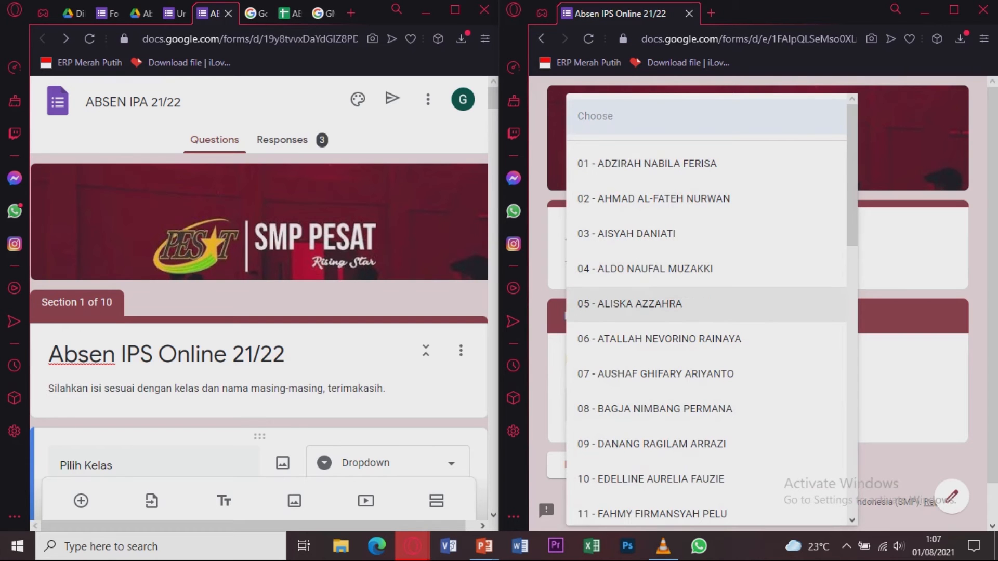
scroll(707, 322, "down", 8)
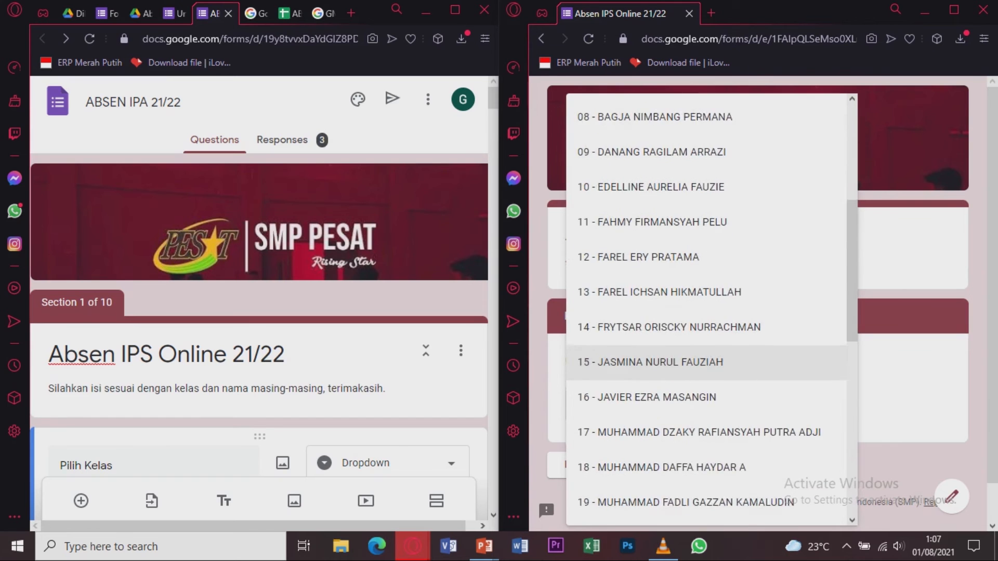
scroll(707, 309, "down", 7)
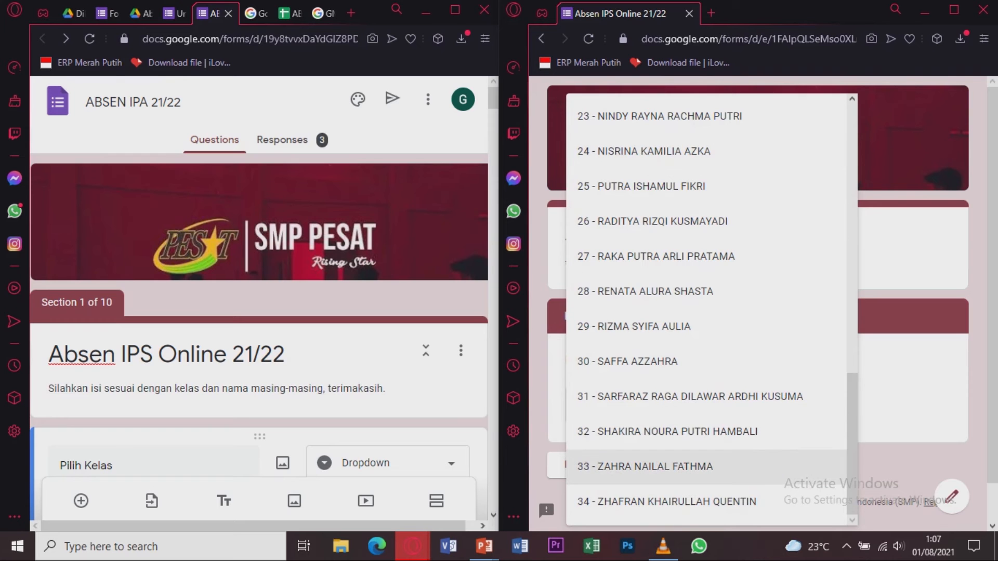
scroll(707, 466, "up", 15)
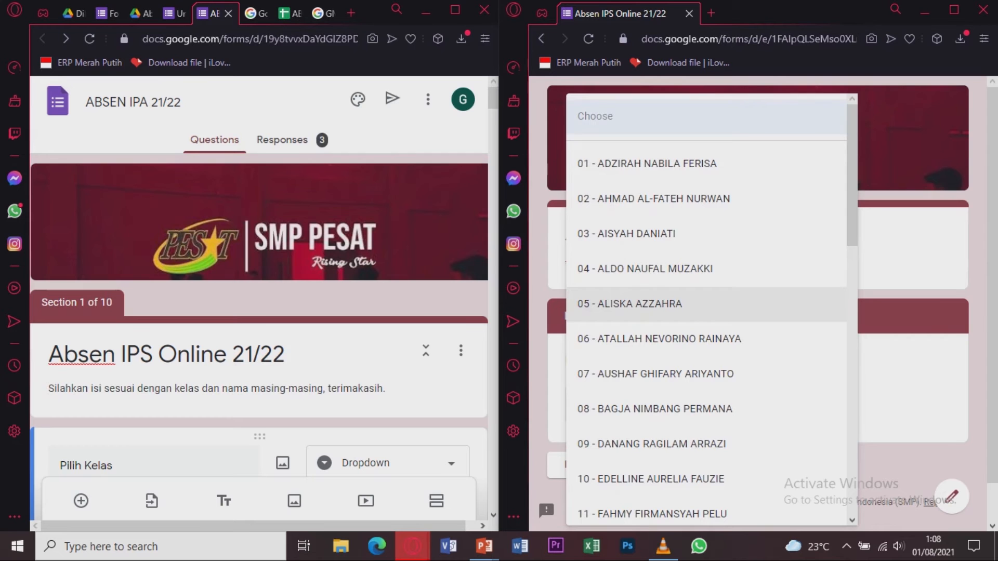
left_click(639, 304)
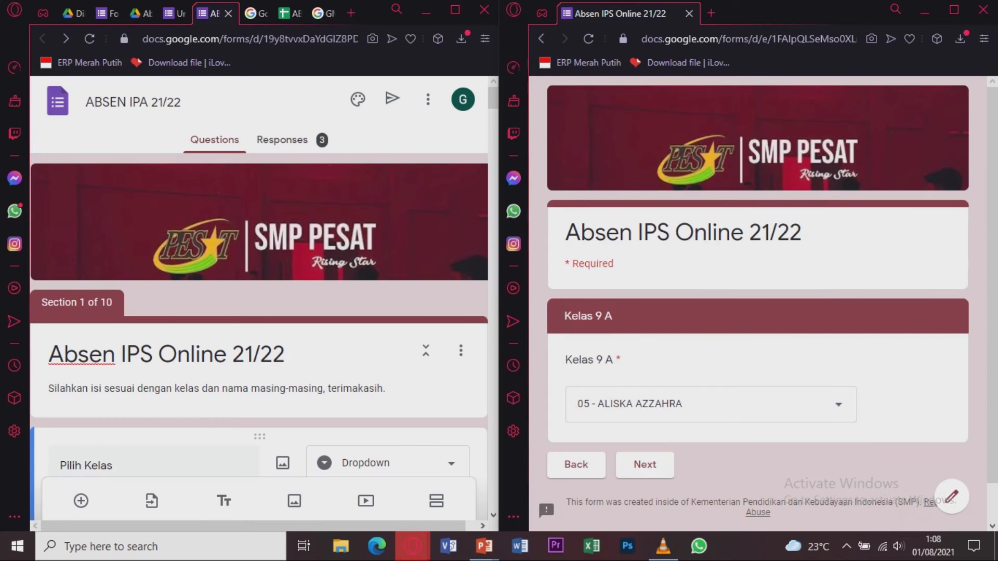
Continue to the Kehadiran section, set Keterangan to H and submit the attendance response.
left_click(644, 464)
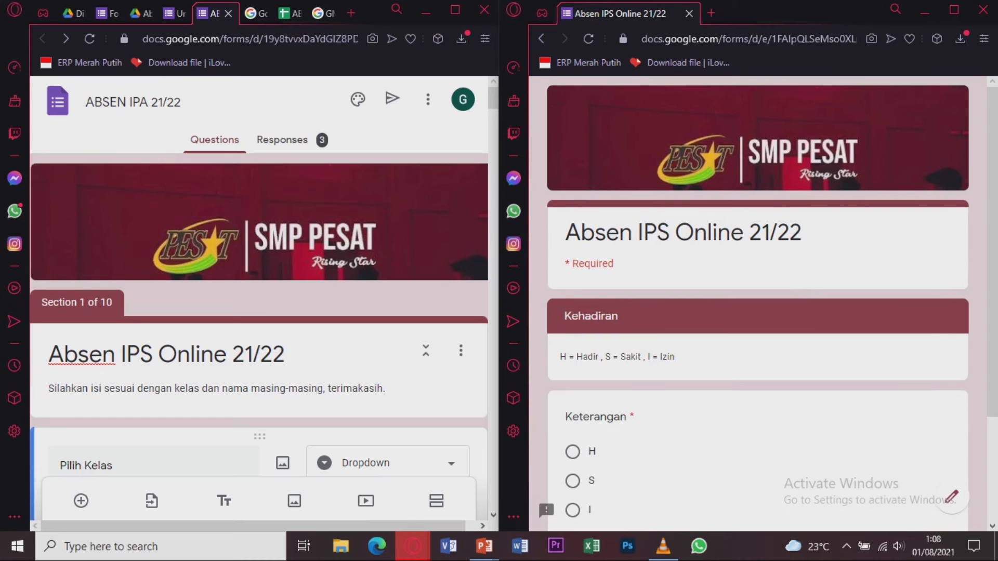
scroll(758, 301, "down", 3)
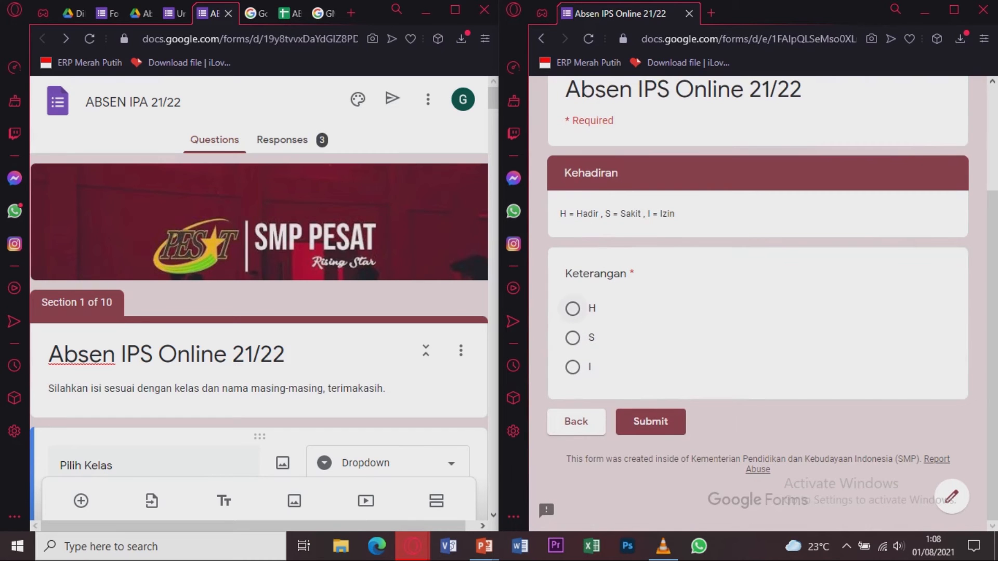
left_click(572, 309)
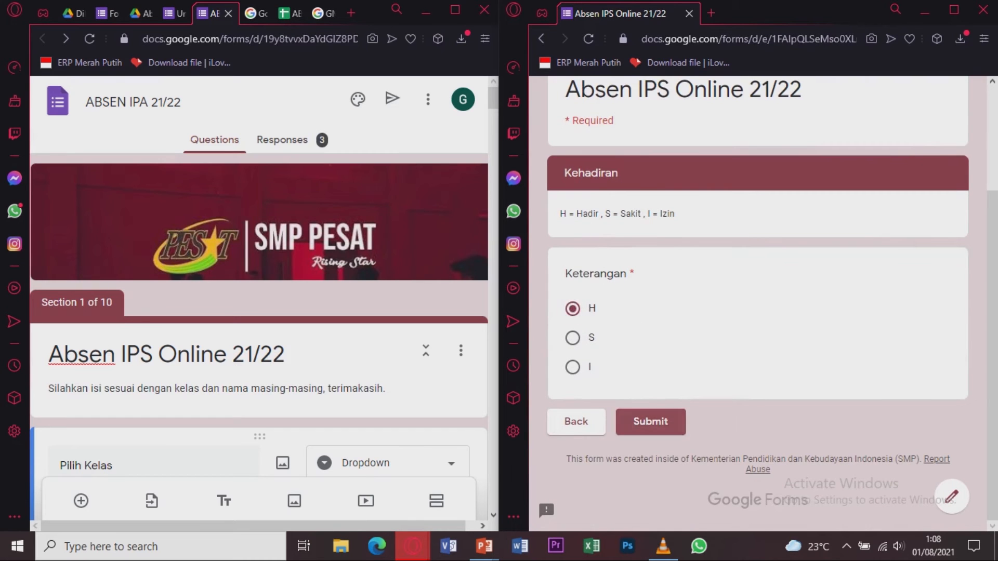
left_click(650, 422)
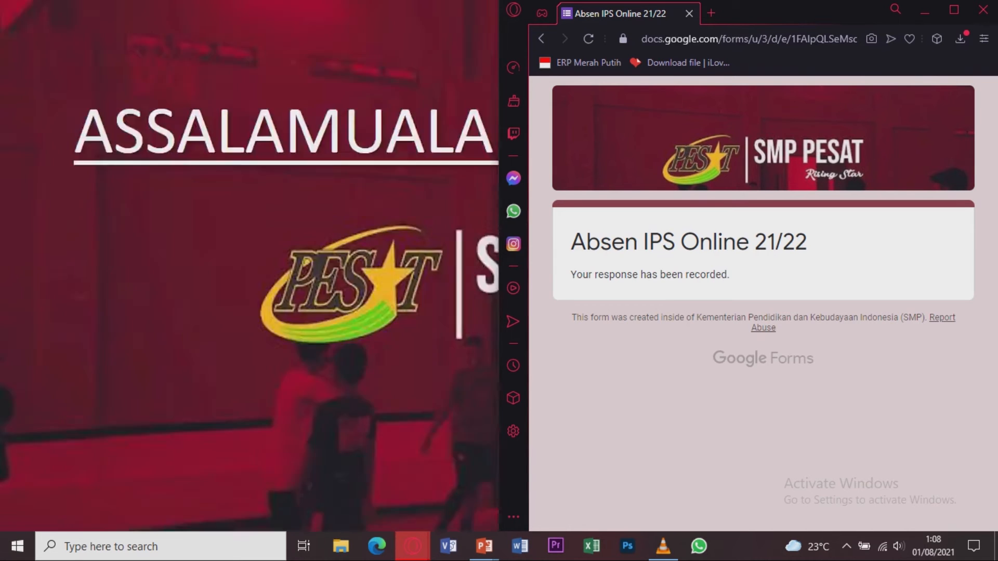
Maximize the form editor window, open the form's linked response spreadsheet and check the new attendance entry on the 9 A sheet.
left_click(454, 9)
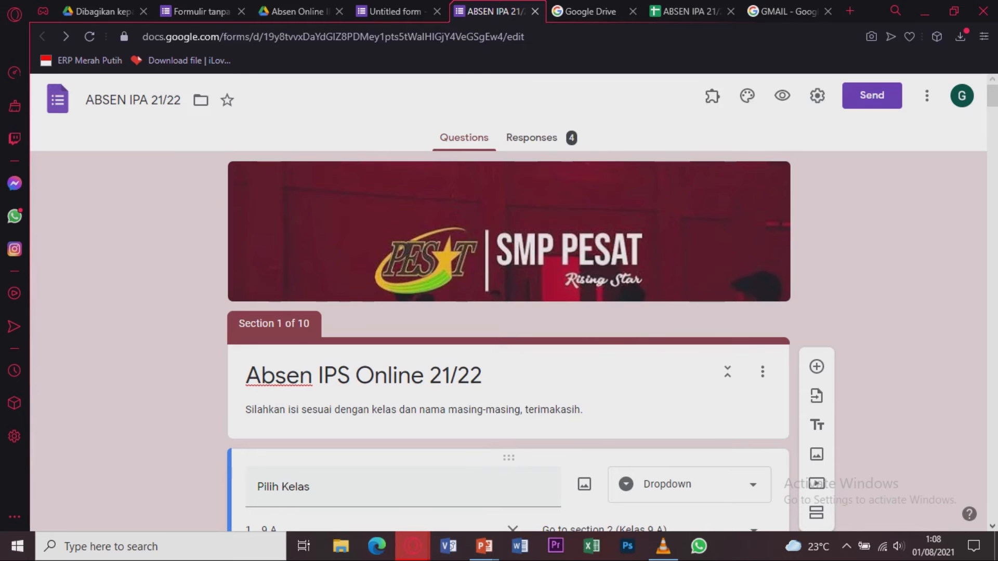
left_click(531, 138)
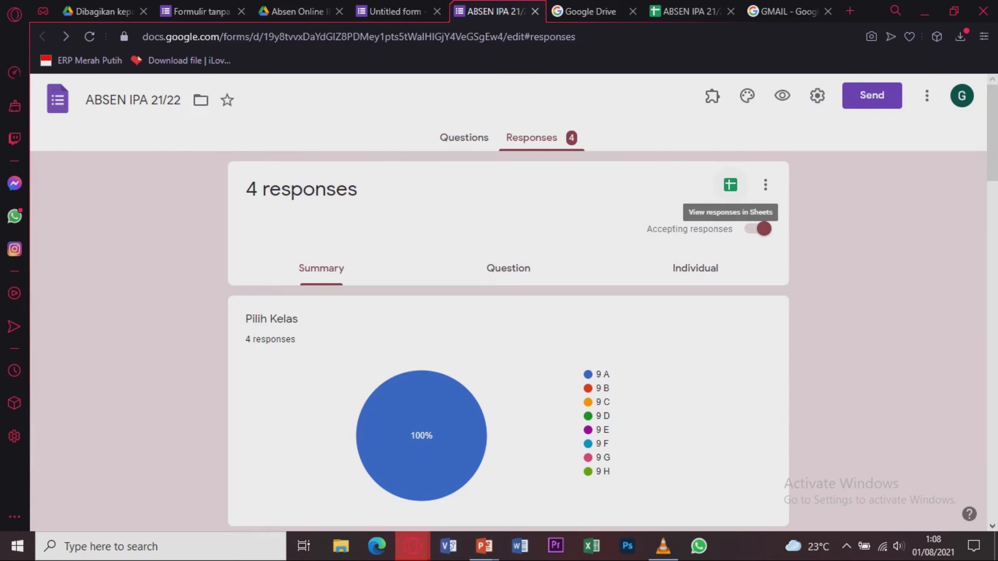
left_click(730, 185)
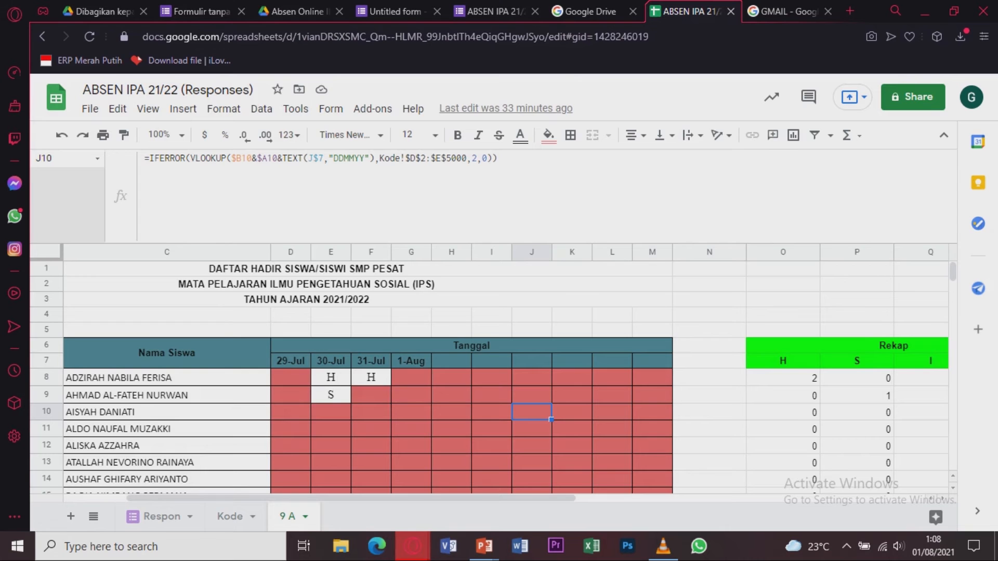
scroll(489, 378, "down", 2)
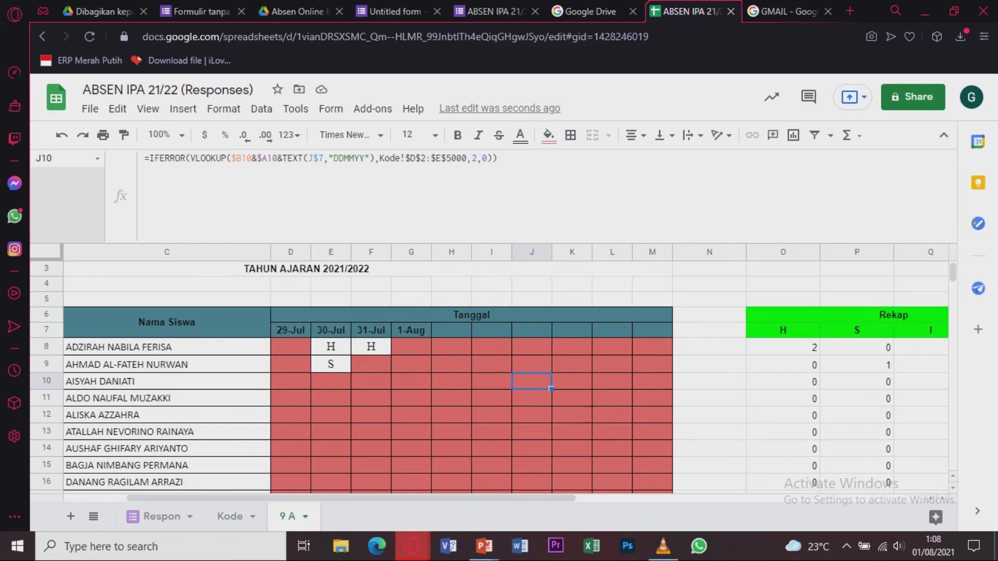
scroll(489, 379, "down", 1)
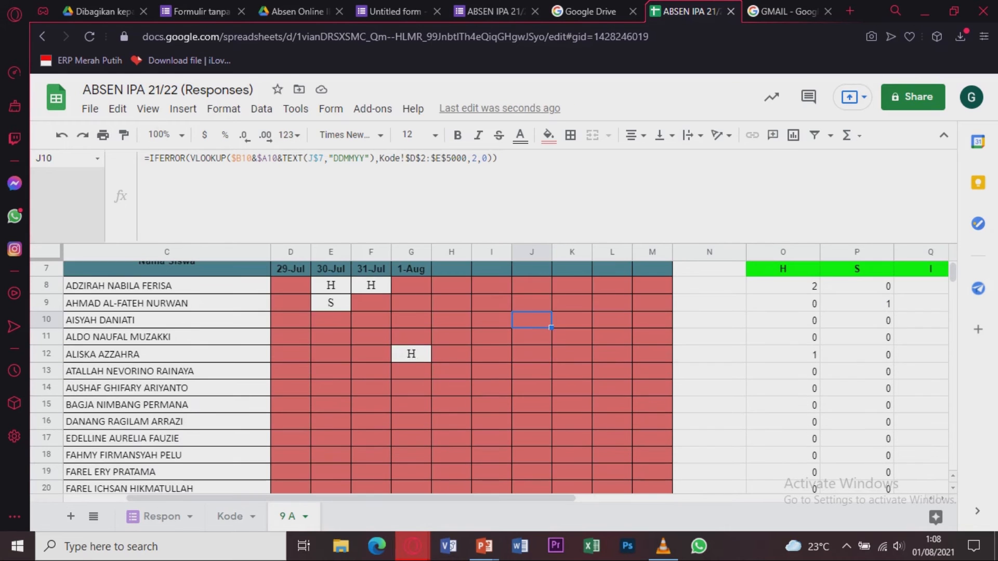
Inspect the newest submission on the Respon sheet and view that sheet's options without changing anything.
left_click(161, 516)
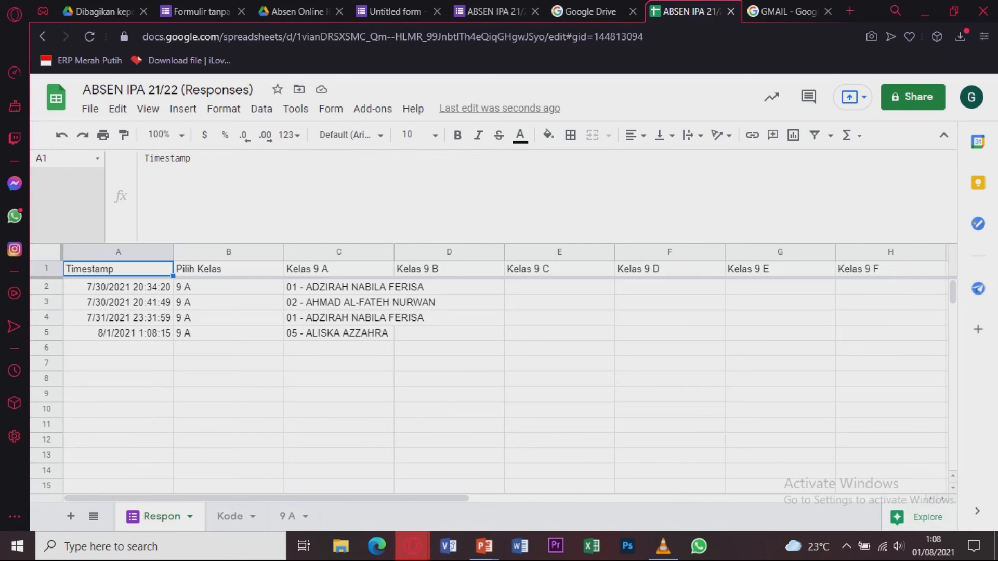
left_click(338, 333)
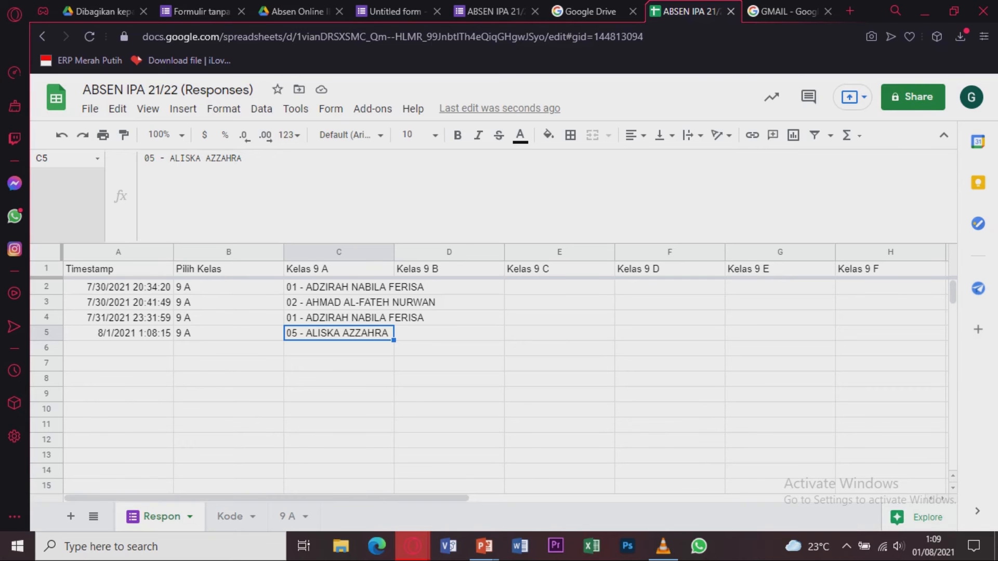
left_click(189, 516)
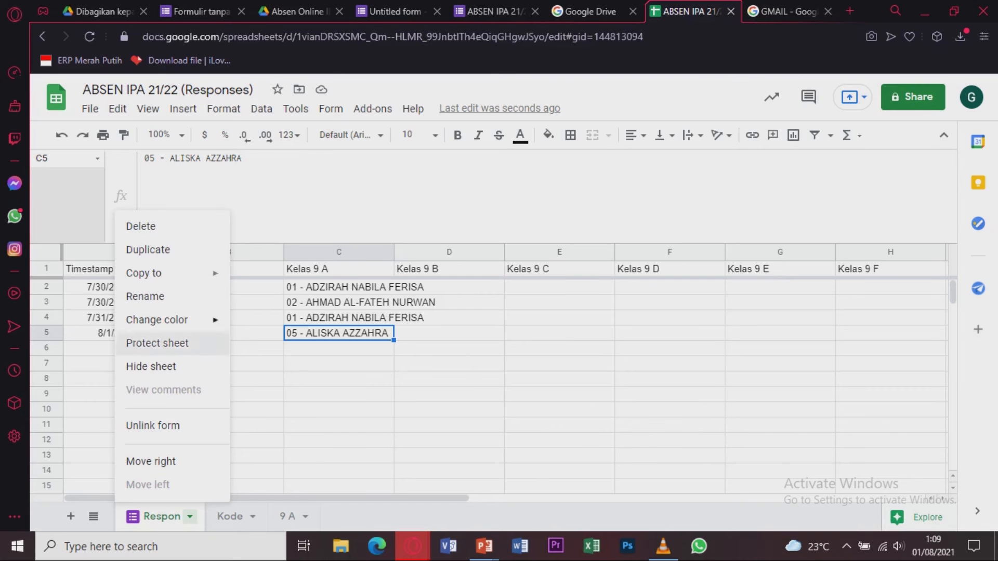
left_click(338, 440)
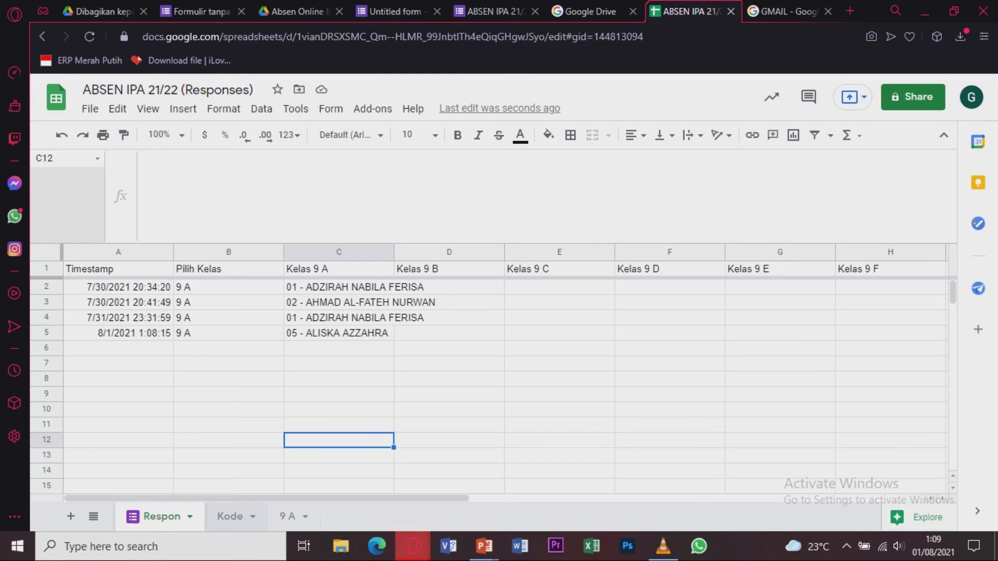
Examine the header-row formulas for Timestamp, Pilih Kelas, Nama Siswa, Kode Siswa and Keterangan on the Kode sheet.
left_click(230, 517)
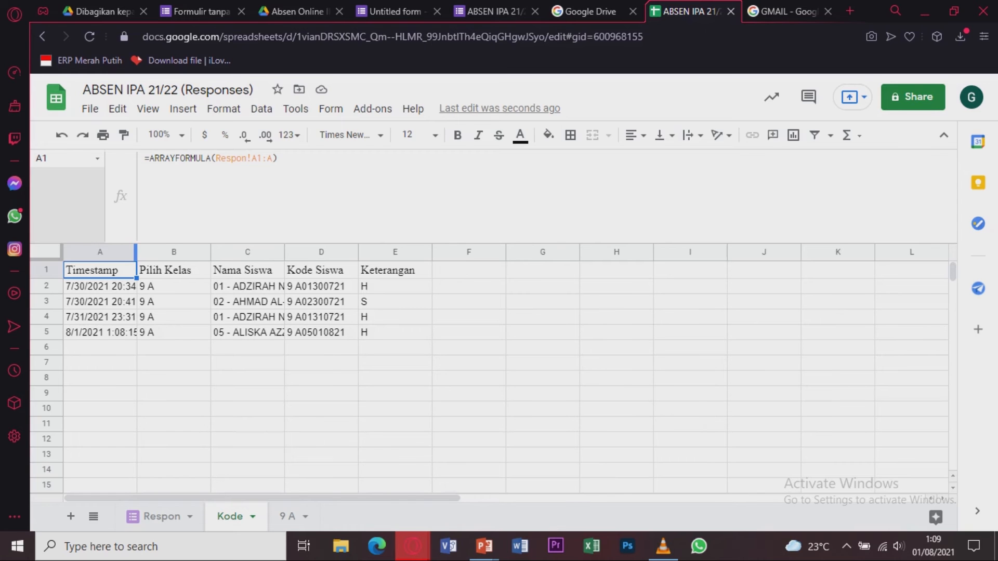
left_click(174, 270)
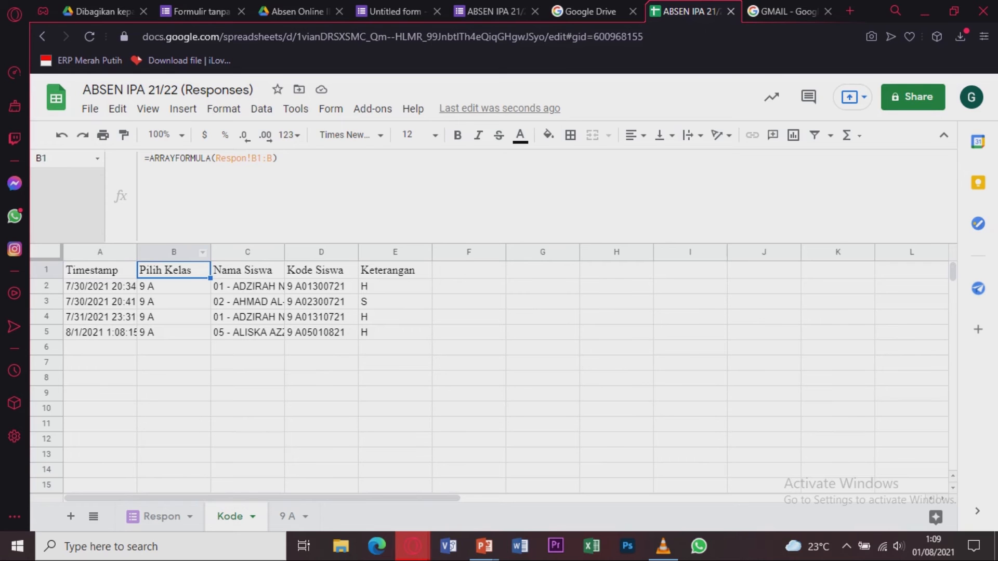
left_click(247, 270)
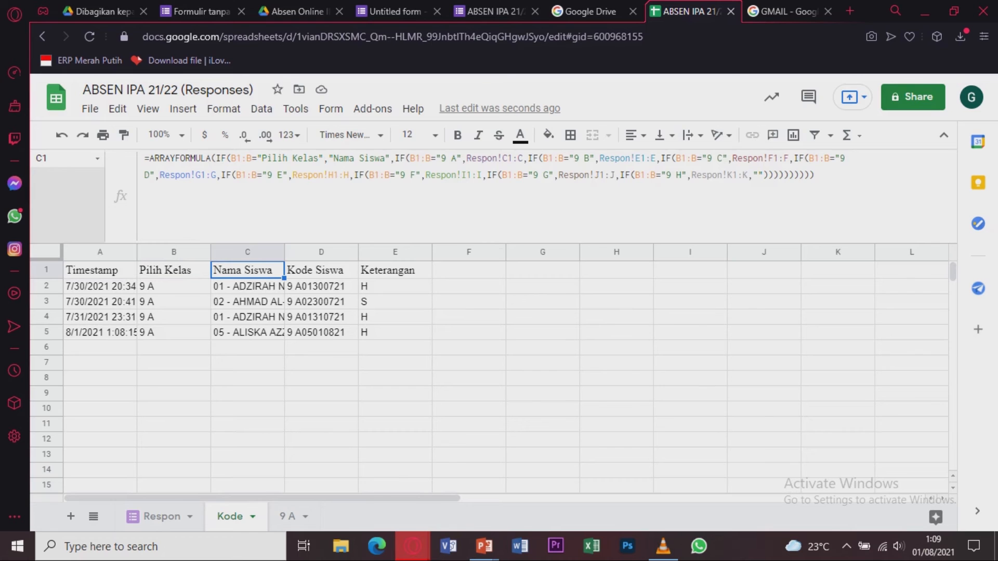
left_click(321, 271)
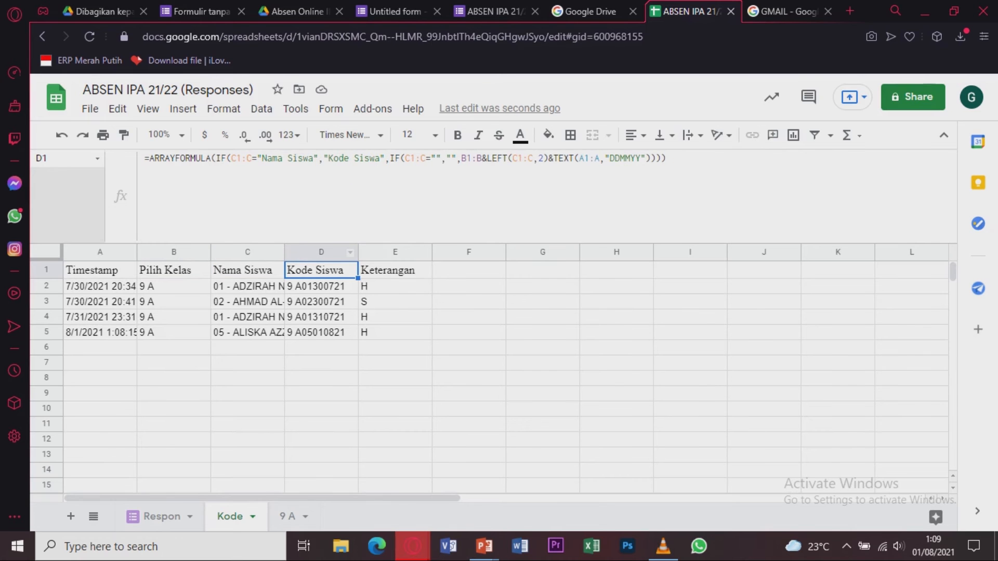
left_click(395, 270)
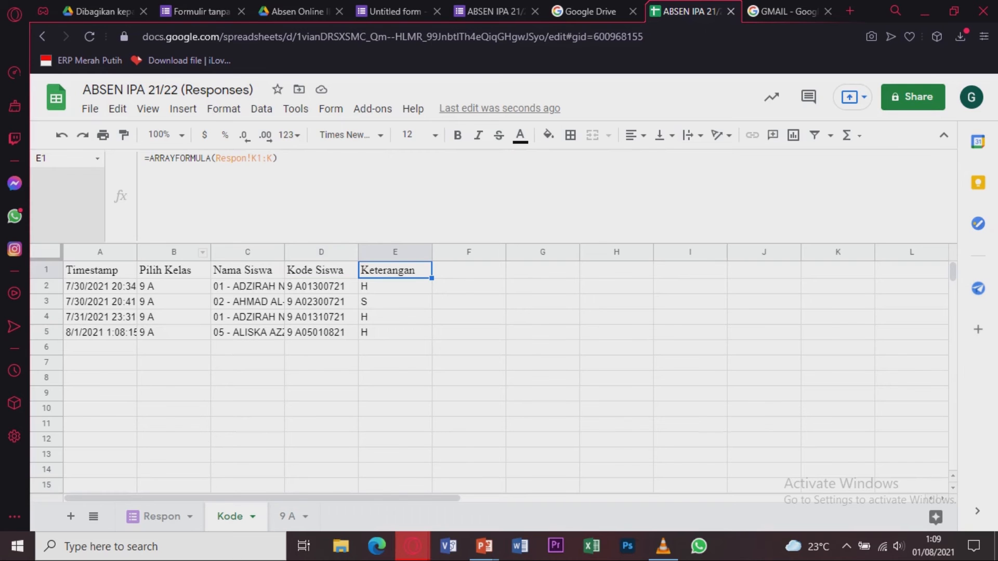
left_click(321, 270)
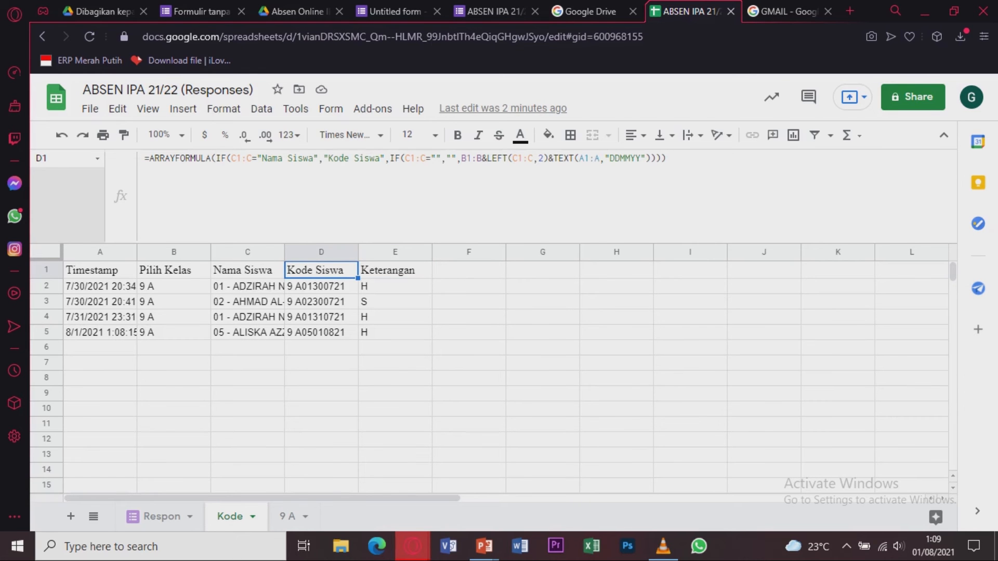
left_click(248, 270)
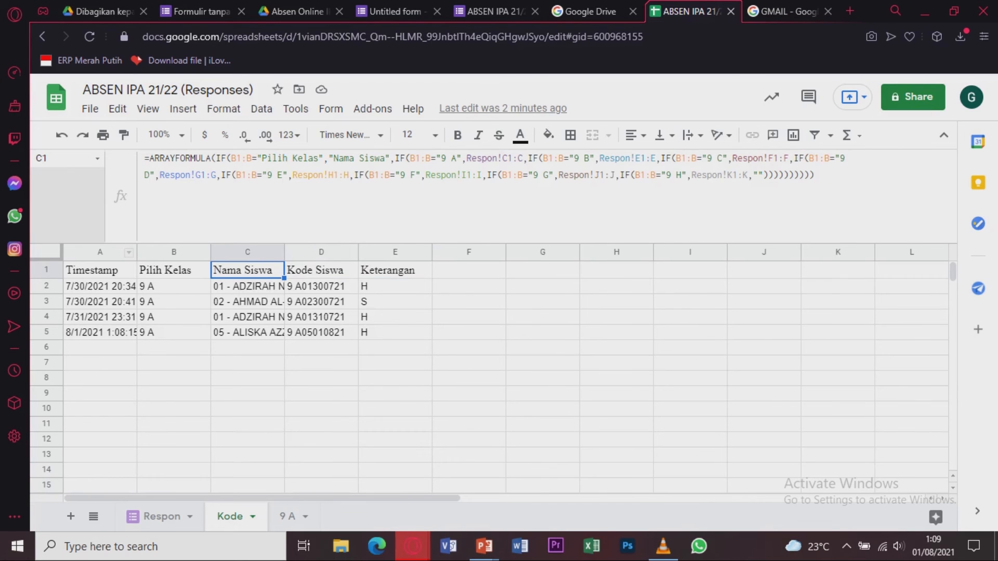
left_click(100, 270)
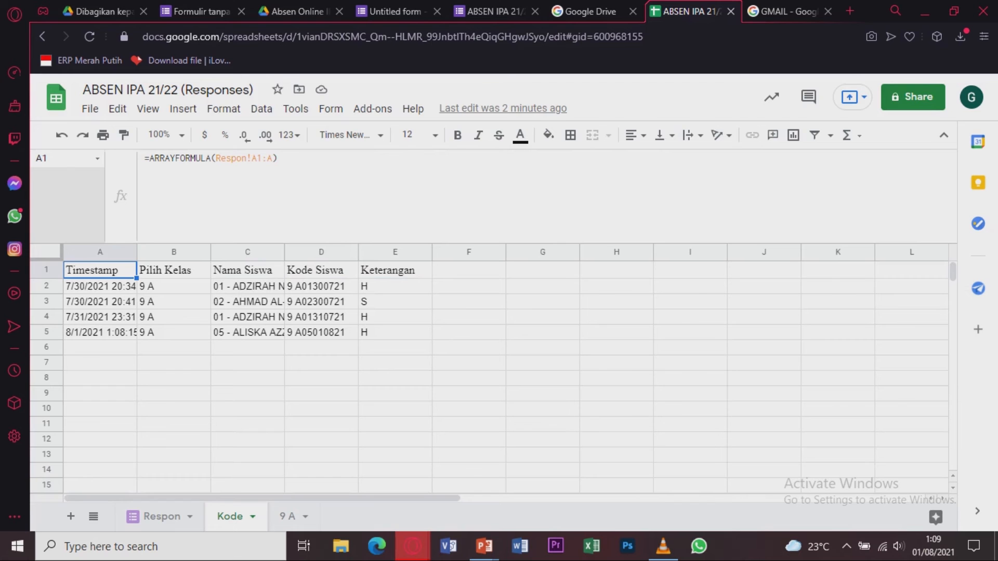
key("ctrl+shift+Right")
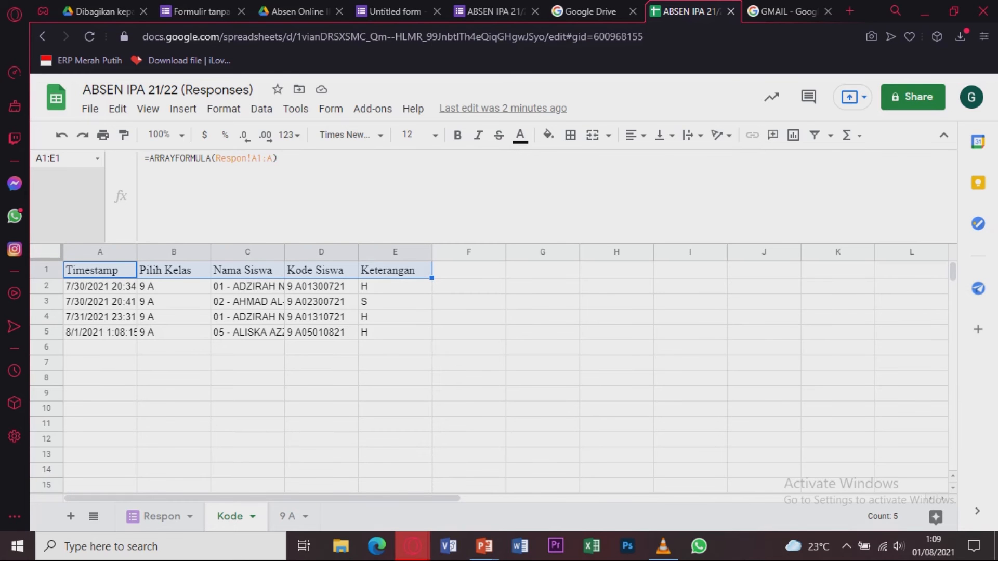
left_click(395, 317)
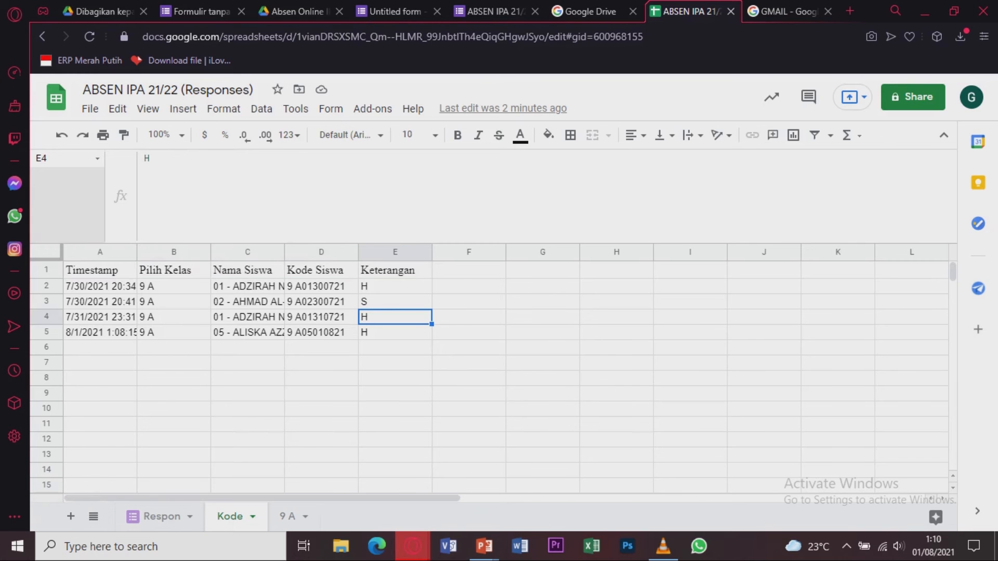
Open the 9 A sheet and examine its subject and school-year titles and the No Absen, Kelas, Nama Siswa and Tanggal headers.
left_click(288, 517)
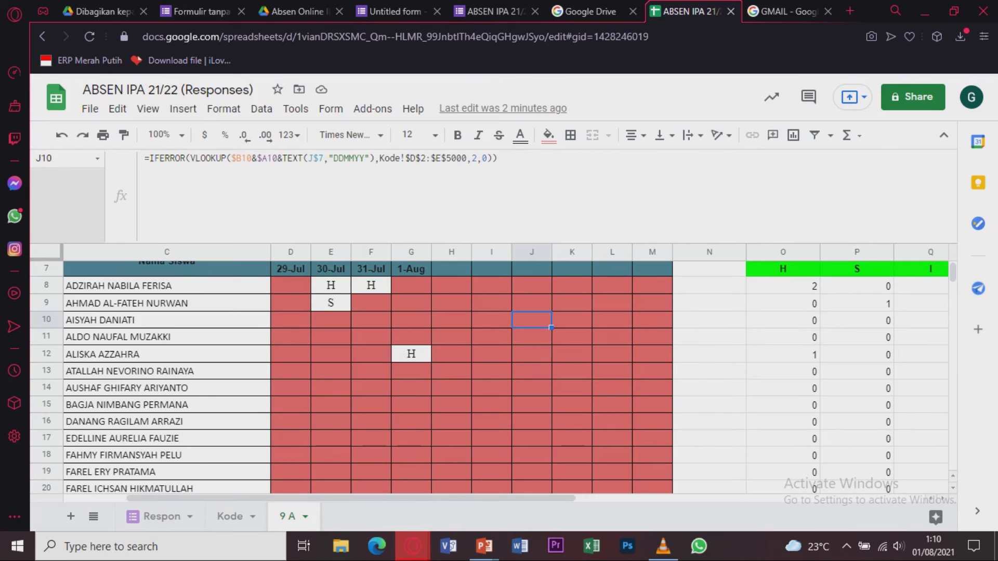
scroll(489, 374, "up", 2)
scroll(488, 374, "left", 3)
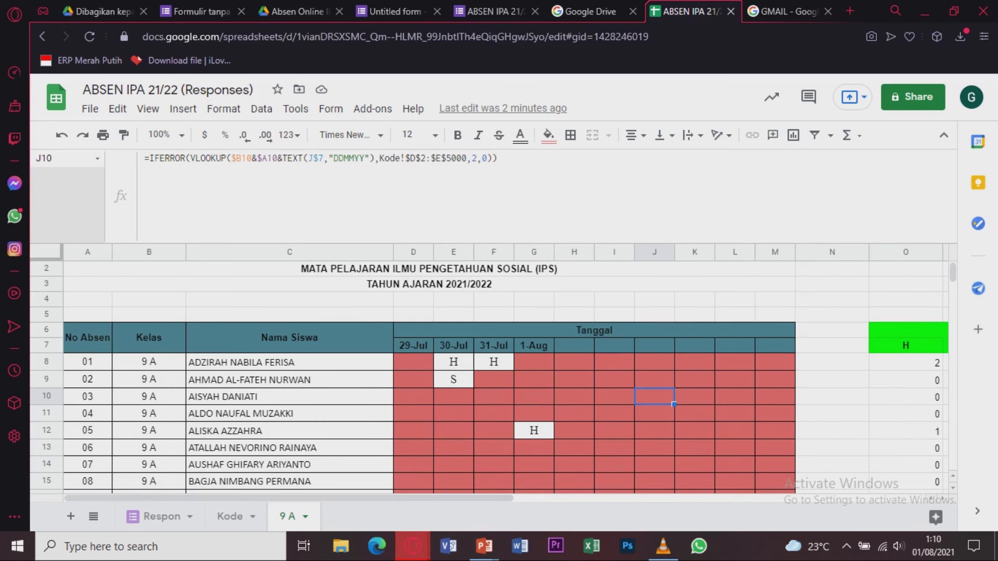
left_click(88, 338)
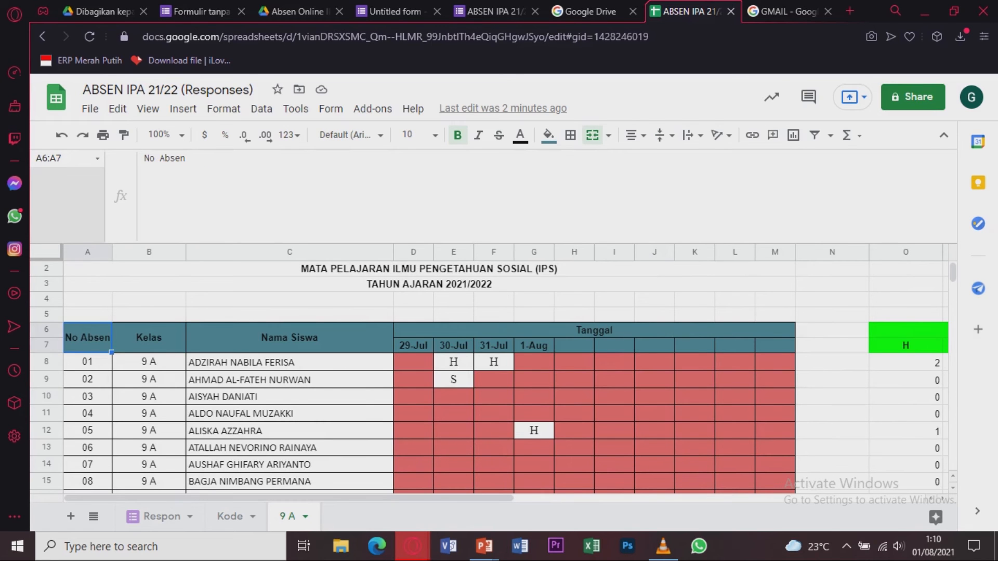
left_click(429, 269)
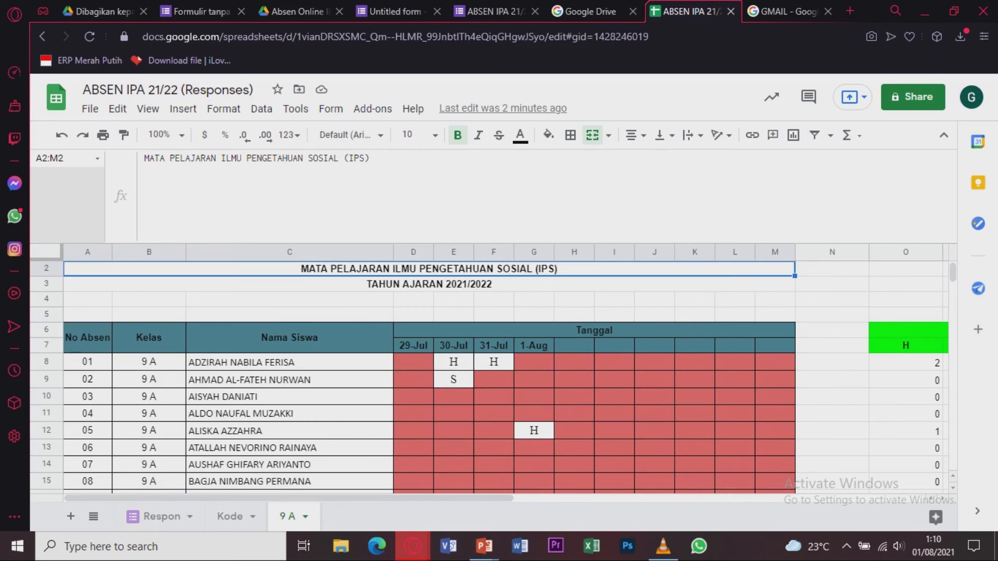
left_click(429, 284)
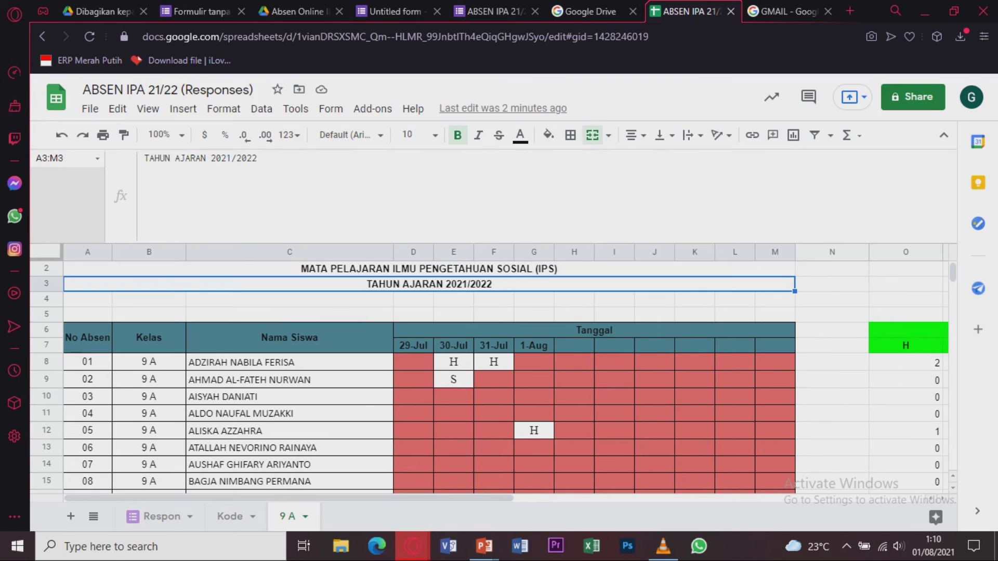
left_click(88, 338)
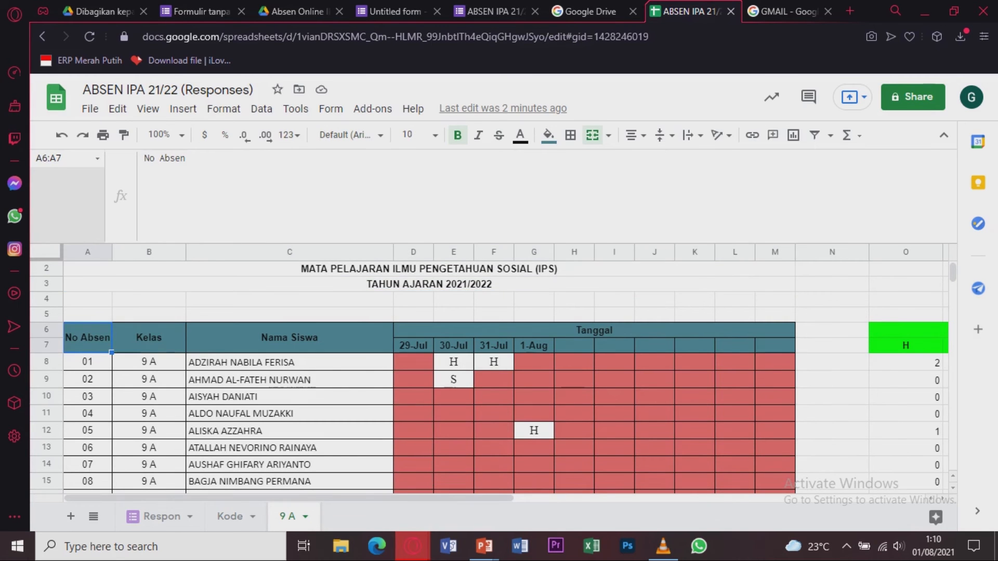
left_click(148, 338)
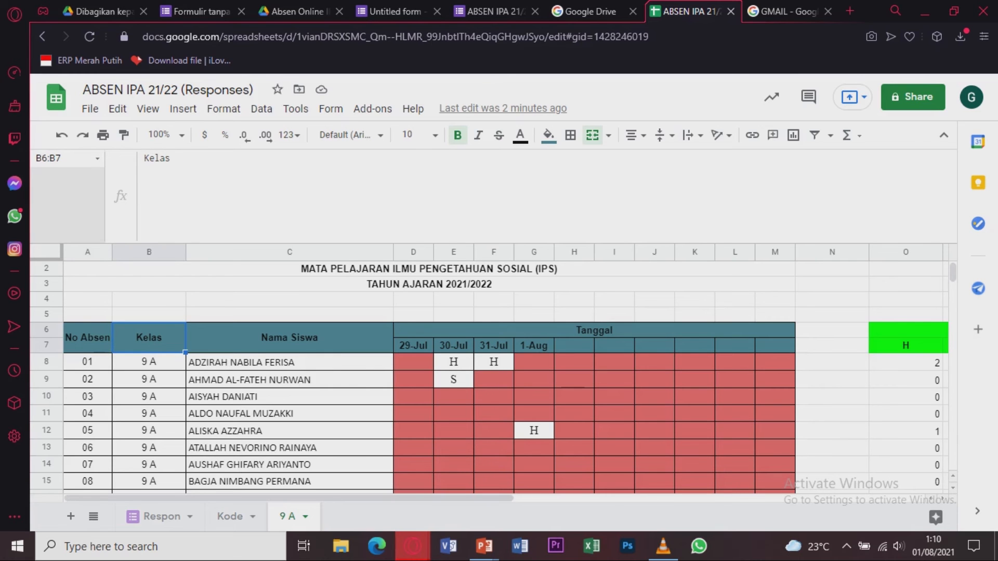
left_click(289, 338)
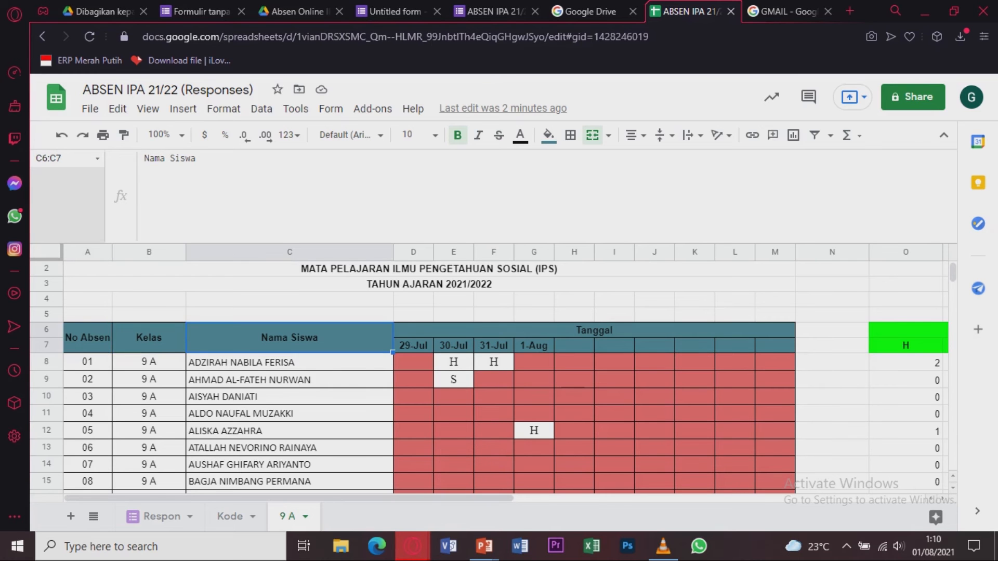
left_click(594, 330)
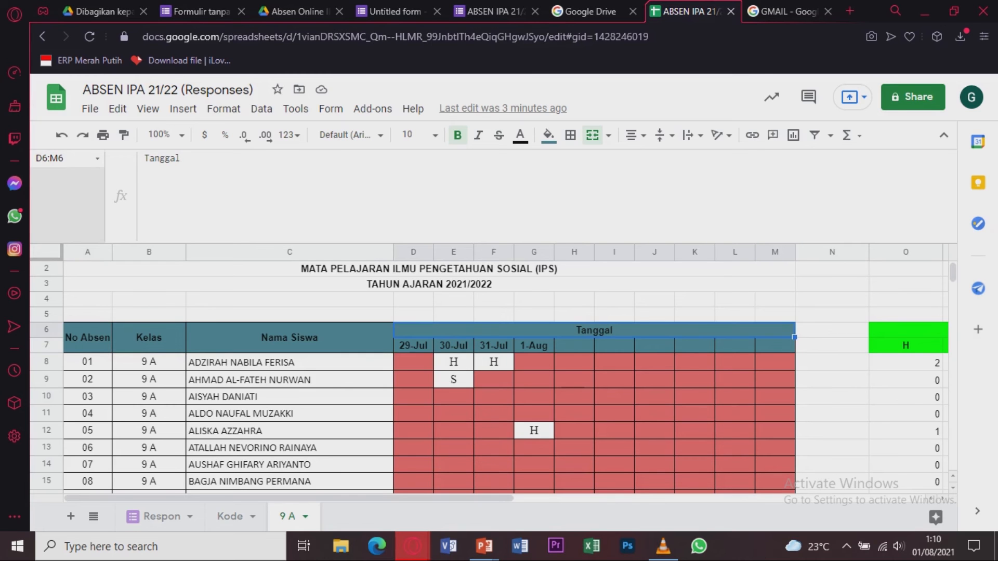
Examine the No Absen, Kelas and Nama Siswa entries and the 1-Aug attendance formula for student 05 on the 9 A sheet.
scroll(490, 378, "down", 1)
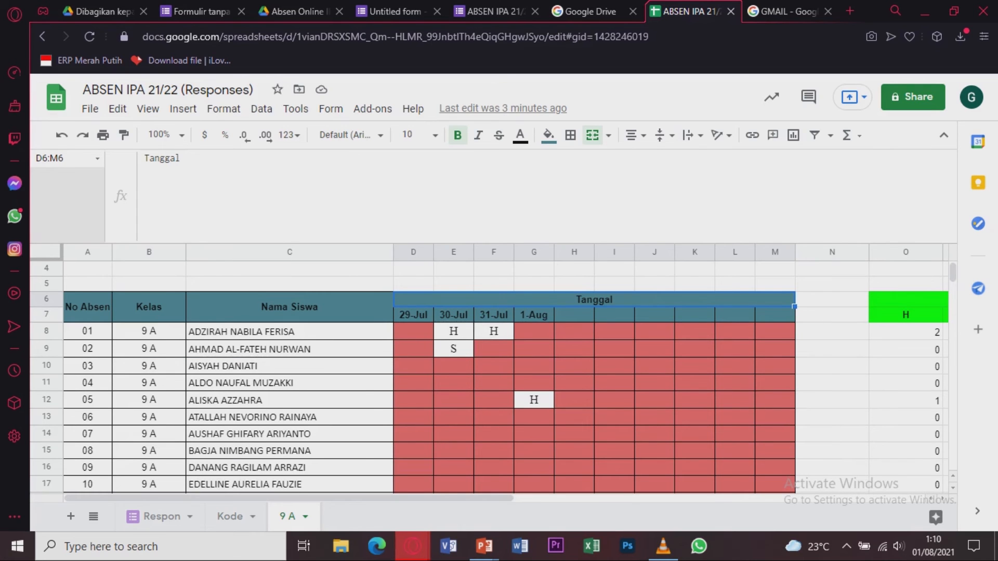
left_click(87, 331)
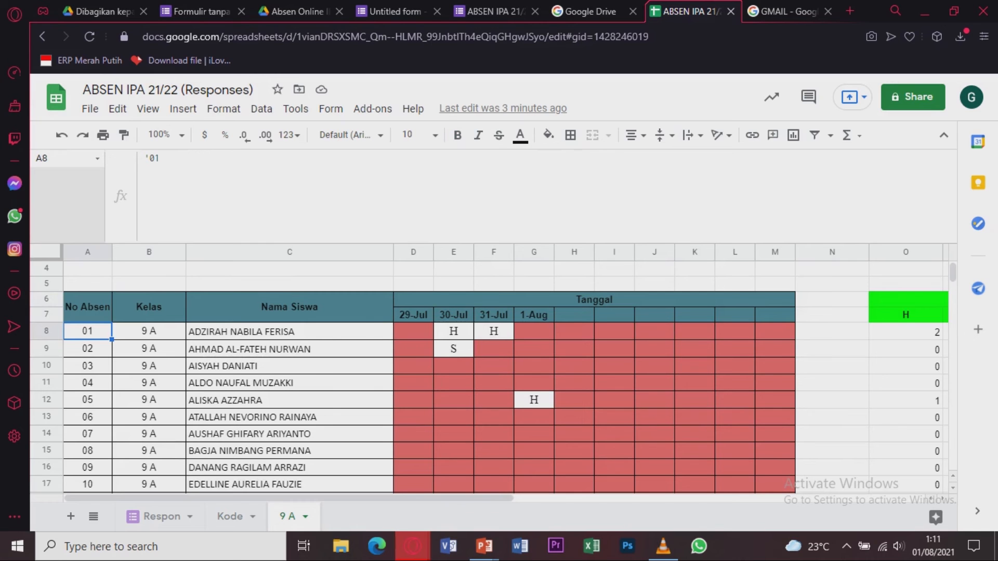
left_click_drag(88, 331, 87, 467)
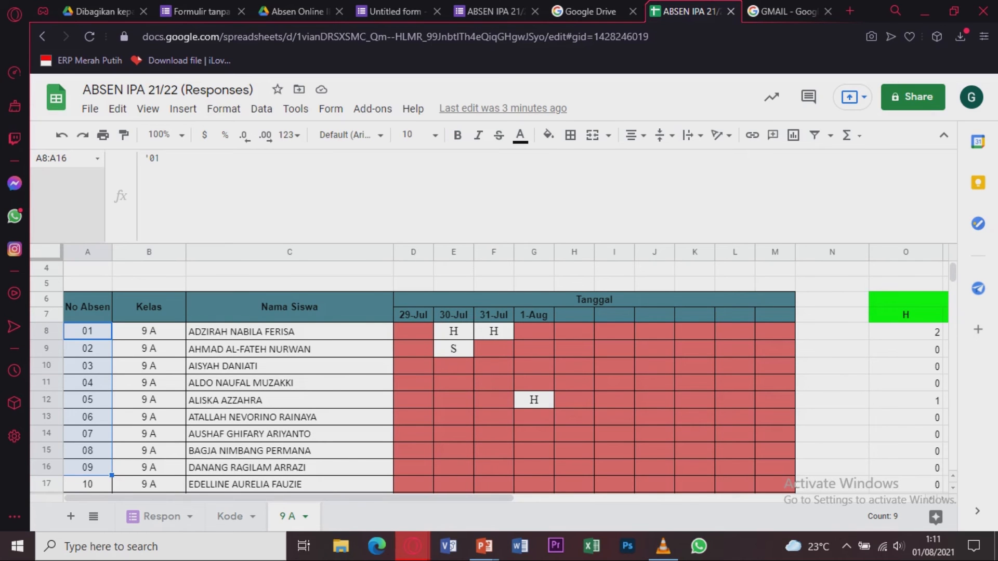
left_click(87, 349)
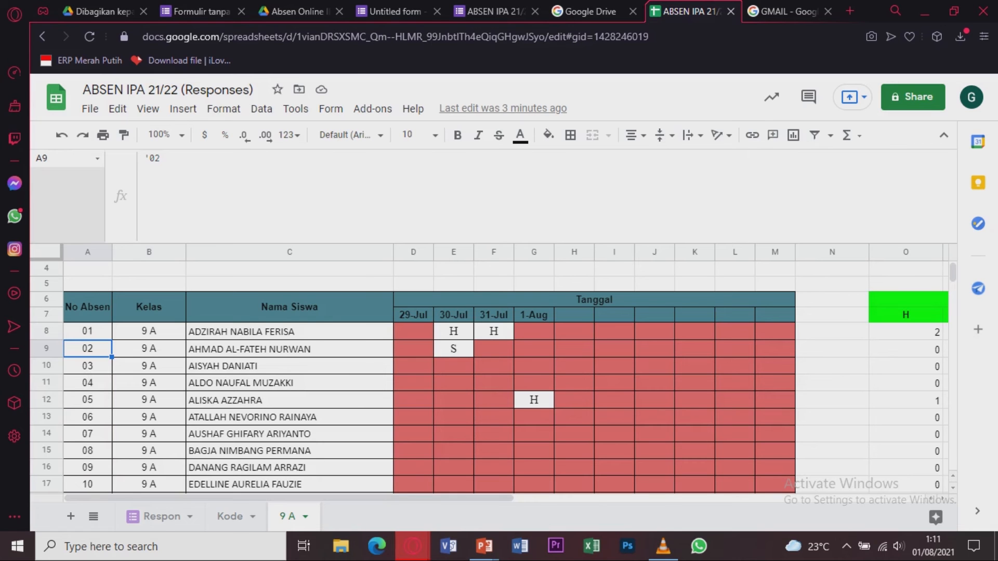
left_click(148, 332)
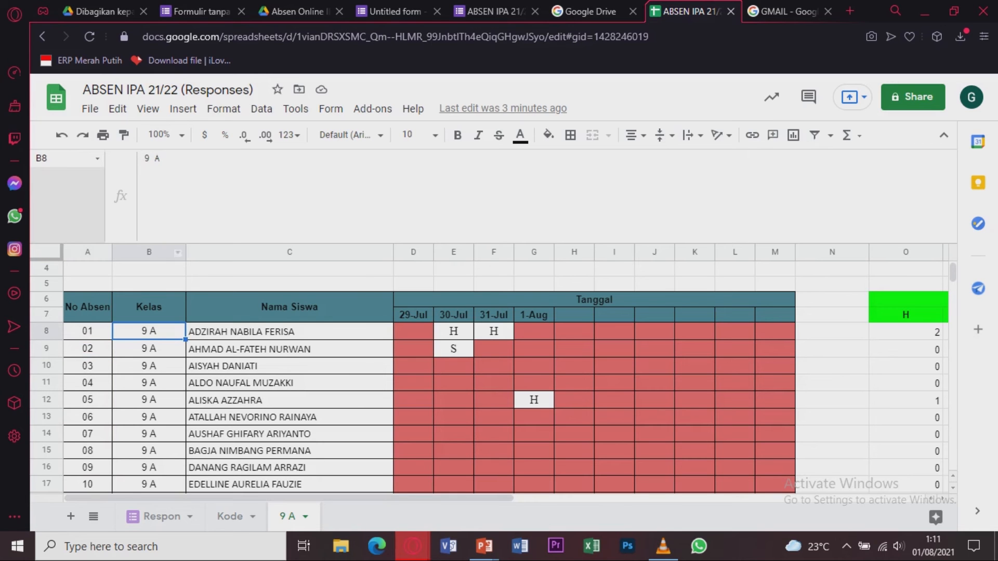
left_click(290, 332)
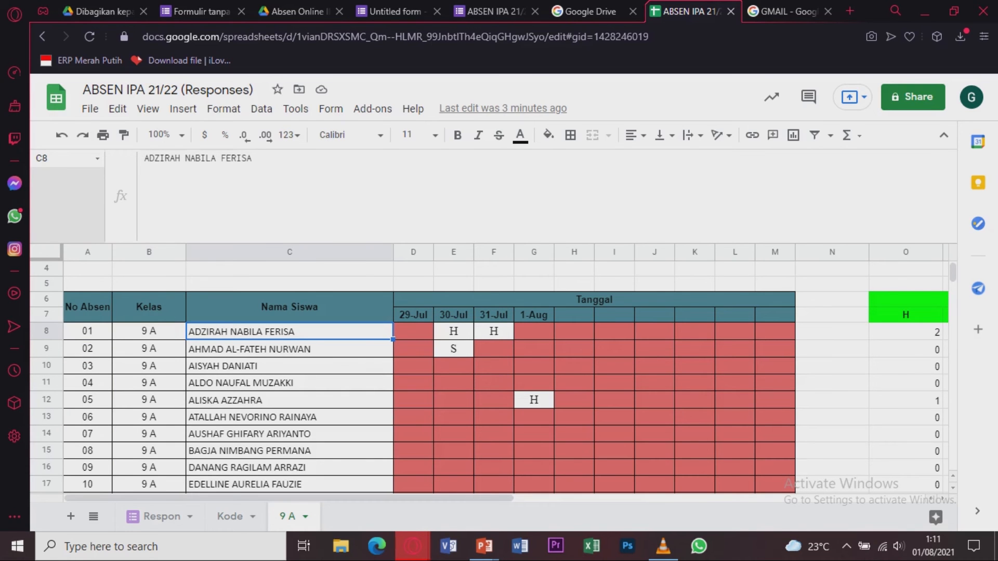
scroll(489, 379, "down", 1)
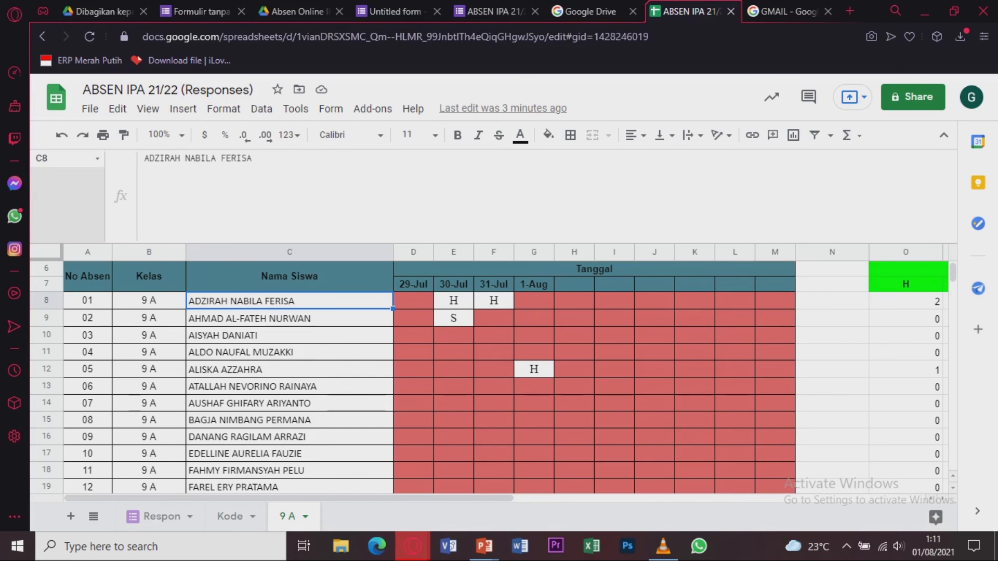
left_click(533, 369)
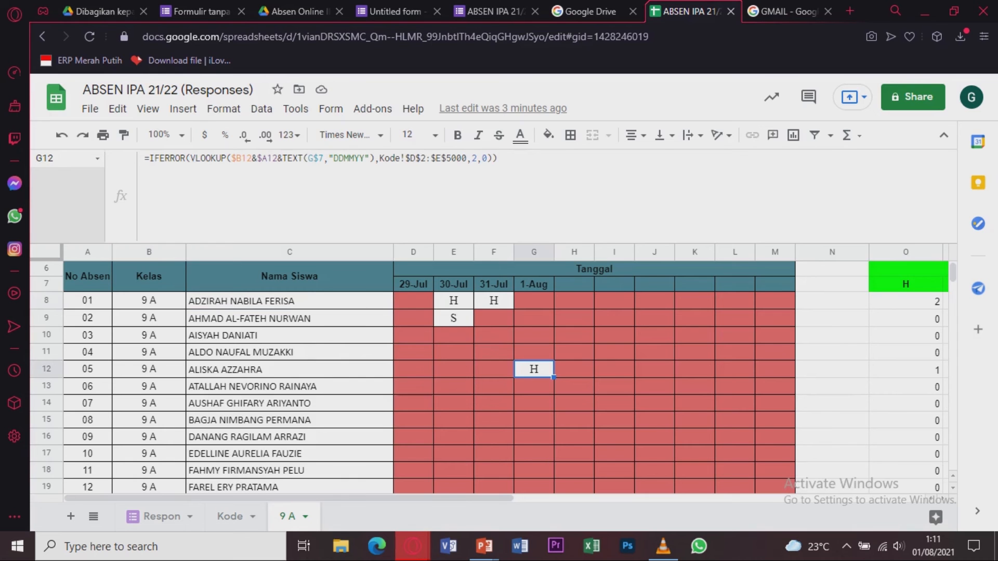
Place the spreadsheet beside the form window, return to the form's first page and continue with class 9 A for a new response.
key("super+Left")
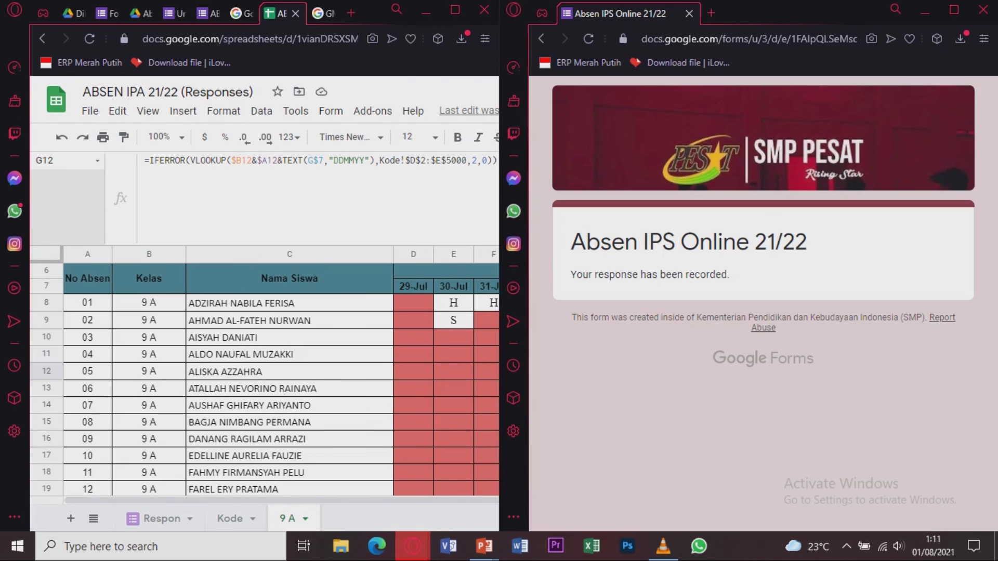
left_click_drag(105, 498, 151, 499)
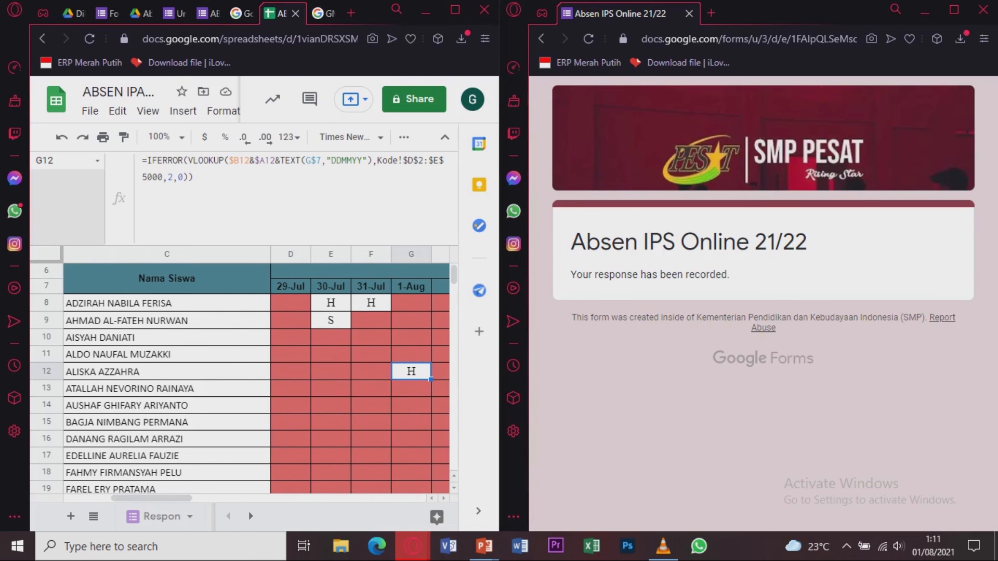
key("alt+Left")
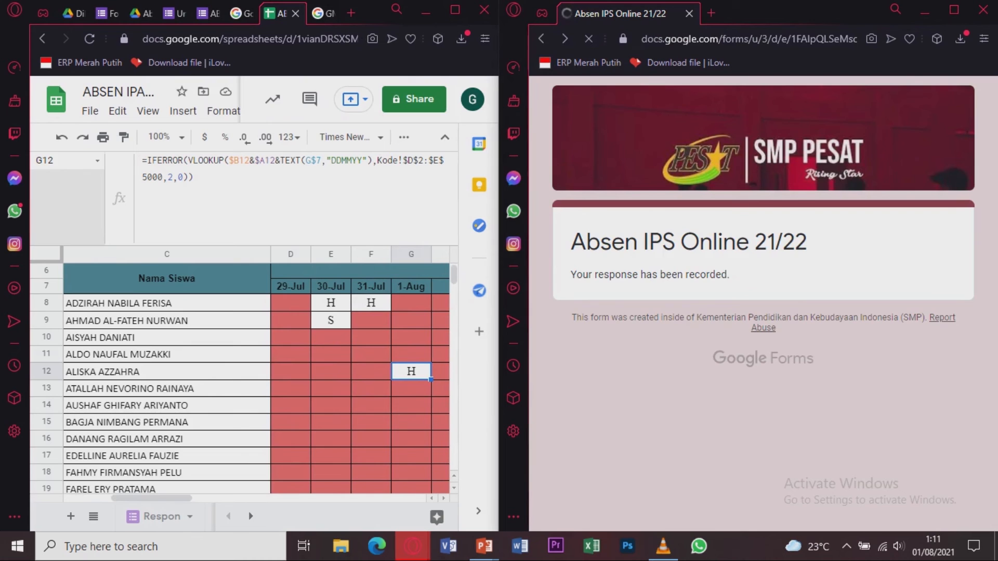
left_click(630, 393)
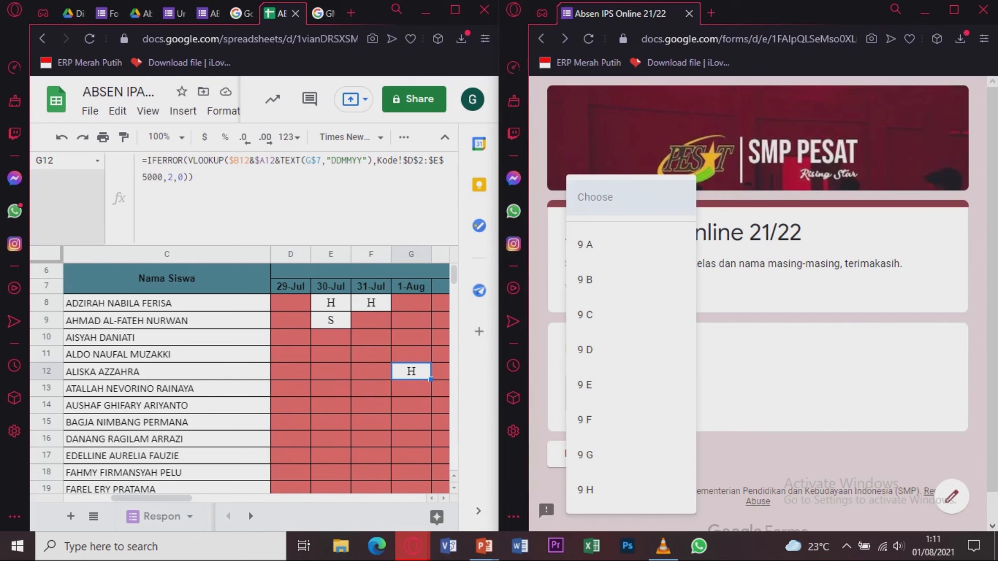
key("Return")
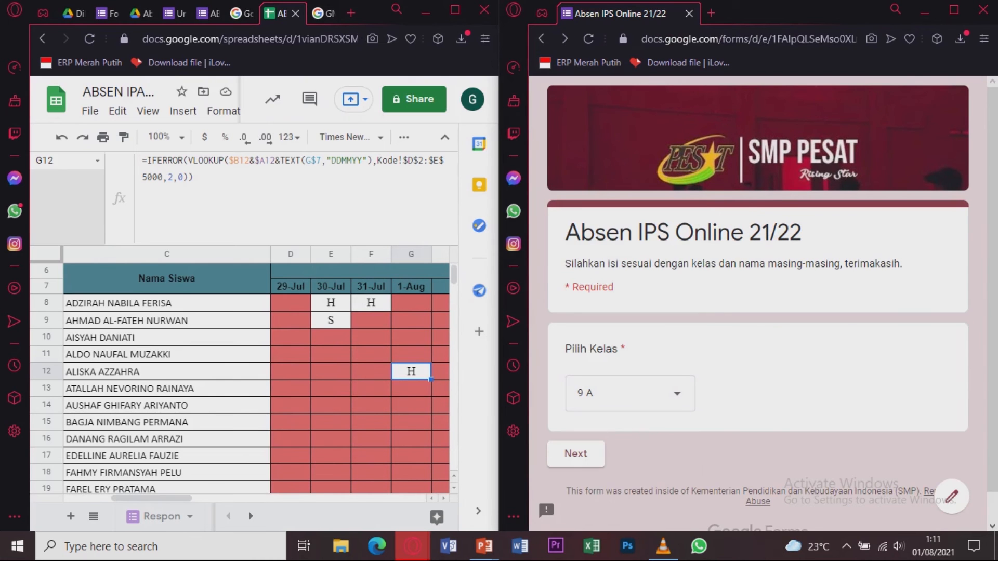
left_click(576, 454)
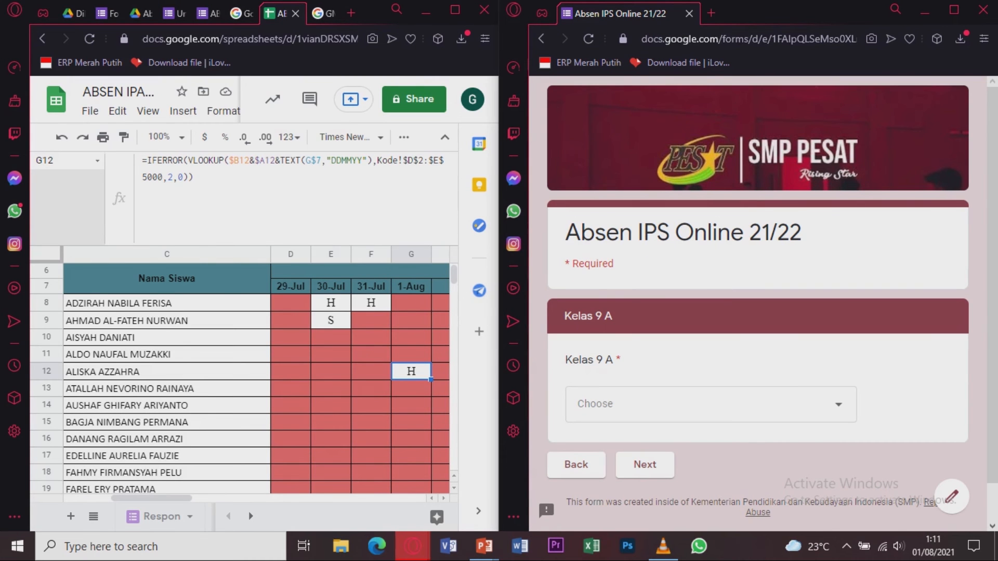
Choose student 06 in the Kelas 9 A question and check that student's 1-Aug cell on the 9 A sheet.
left_click(710, 404)
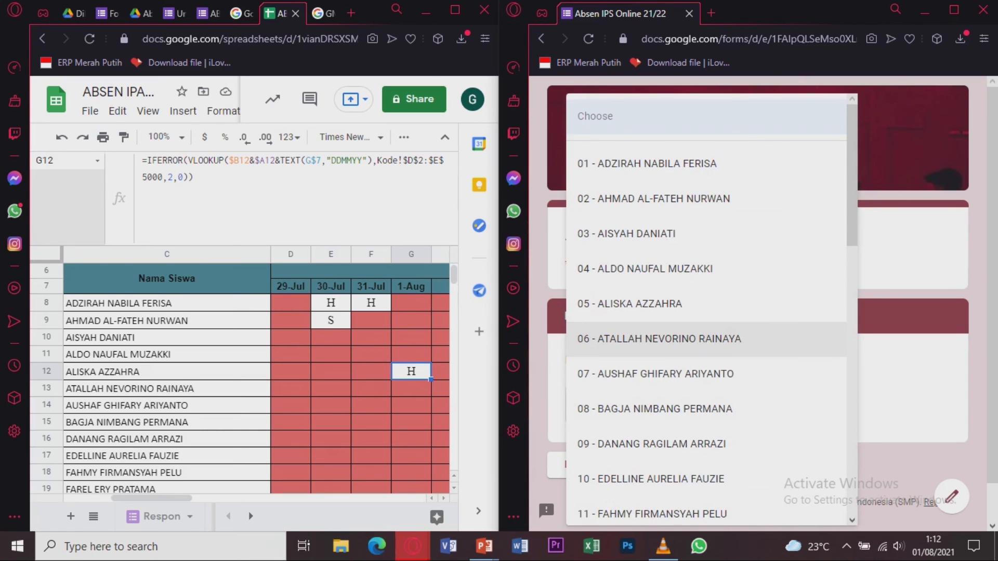
left_click(669, 339)
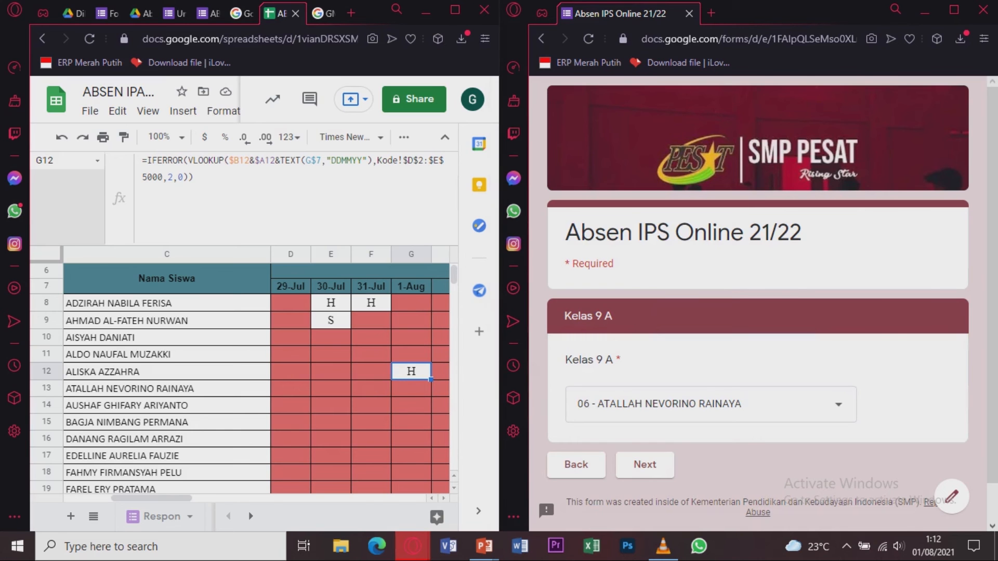
left_click(166, 389)
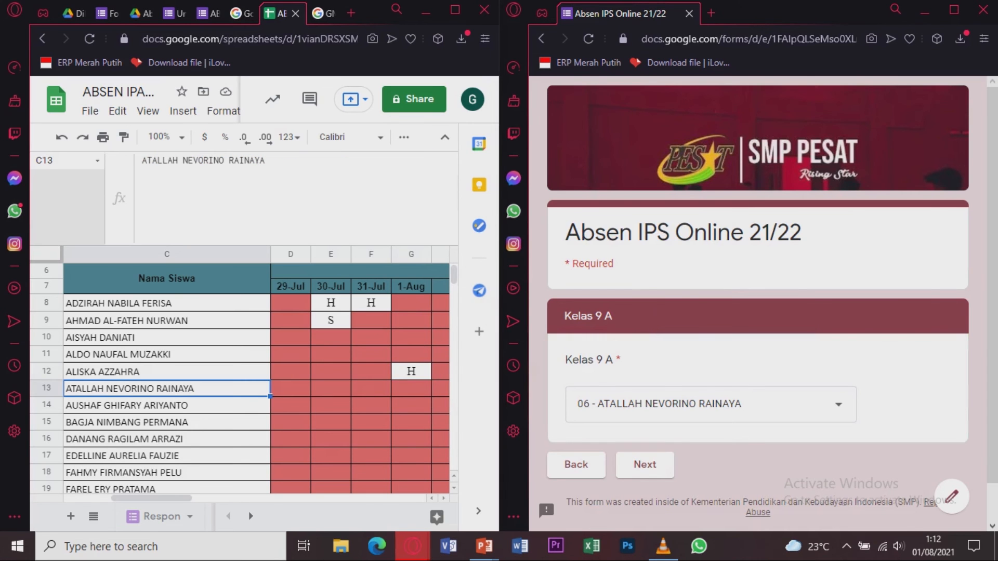
left_click(411, 388)
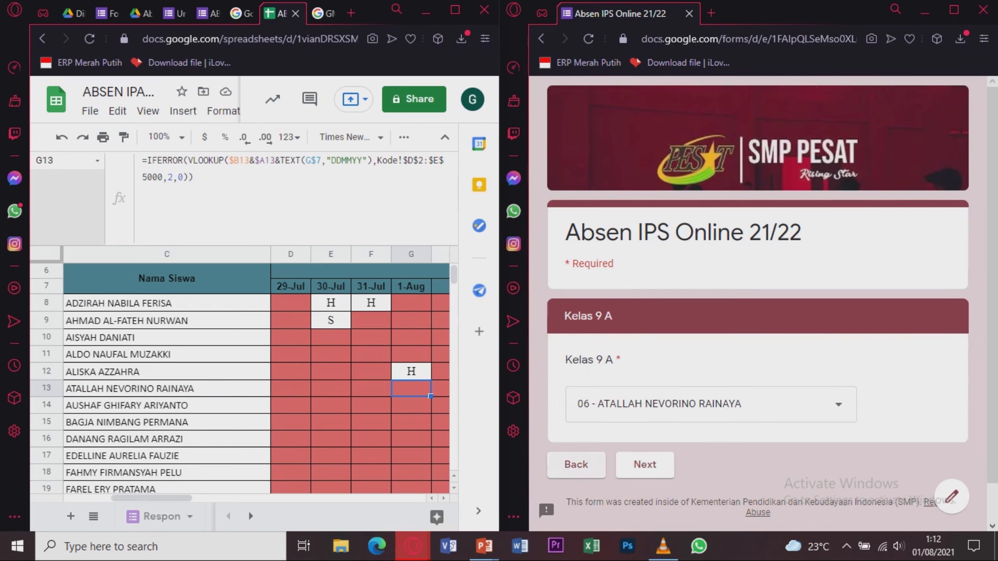
Continue to the Kehadiran section, set Keterangan to S and submit the response for student 06.
left_click(645, 464)
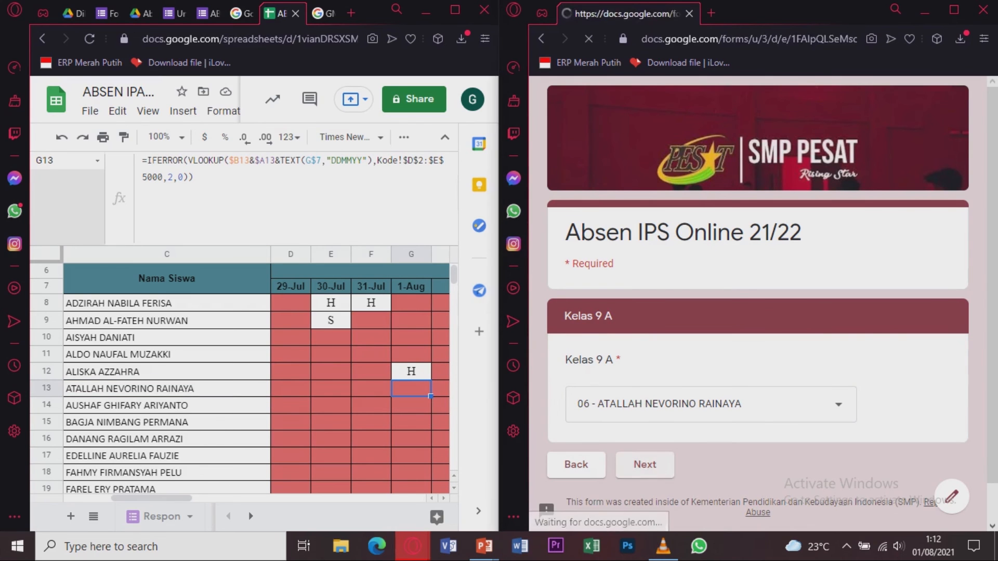
scroll(757, 301, "down", 2)
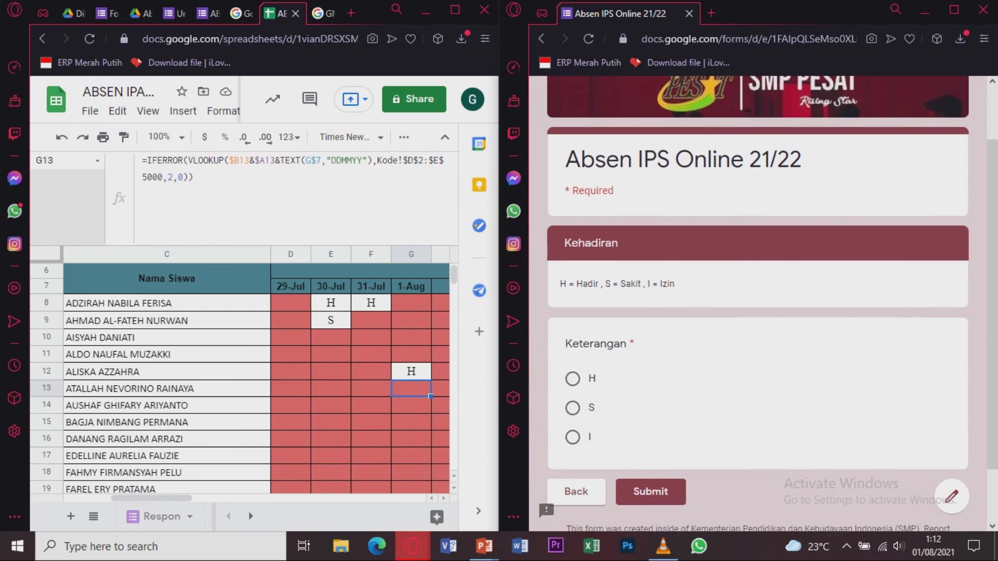
left_click(572, 407)
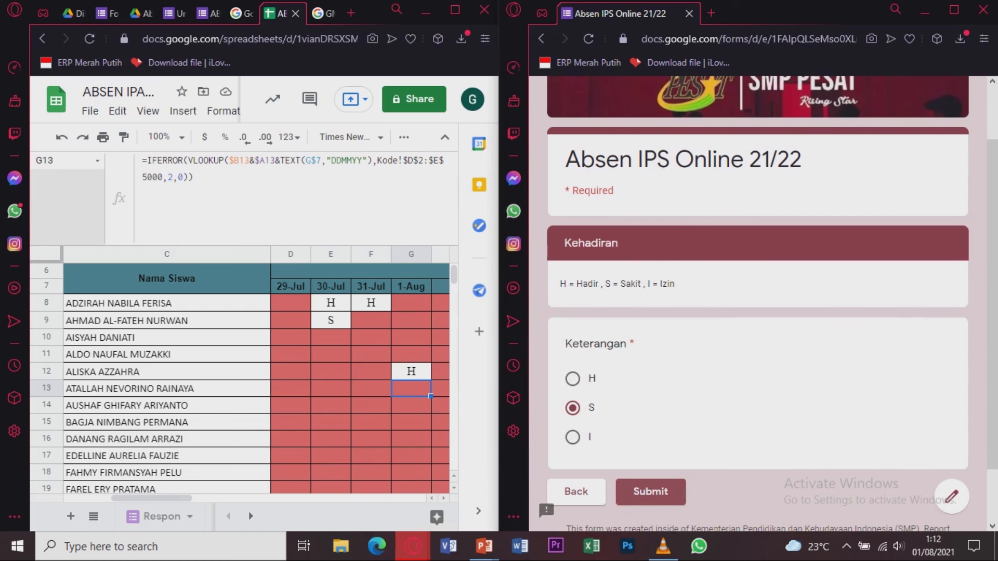
left_click(650, 492)
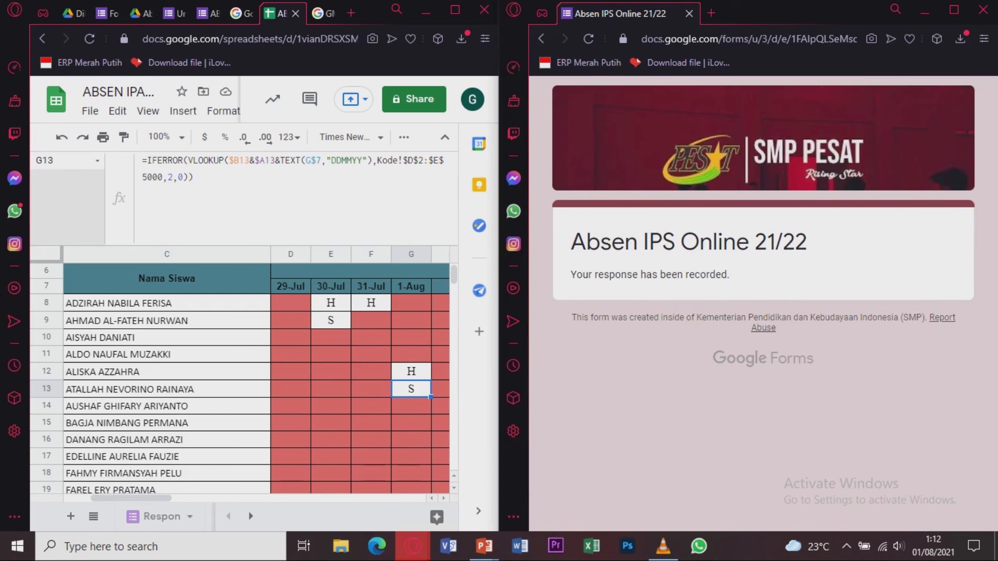
Maximize the spreadsheet window and review the 1-Aug attendance of student 06 and the following students on the 9 A sheet.
left_click(456, 10)
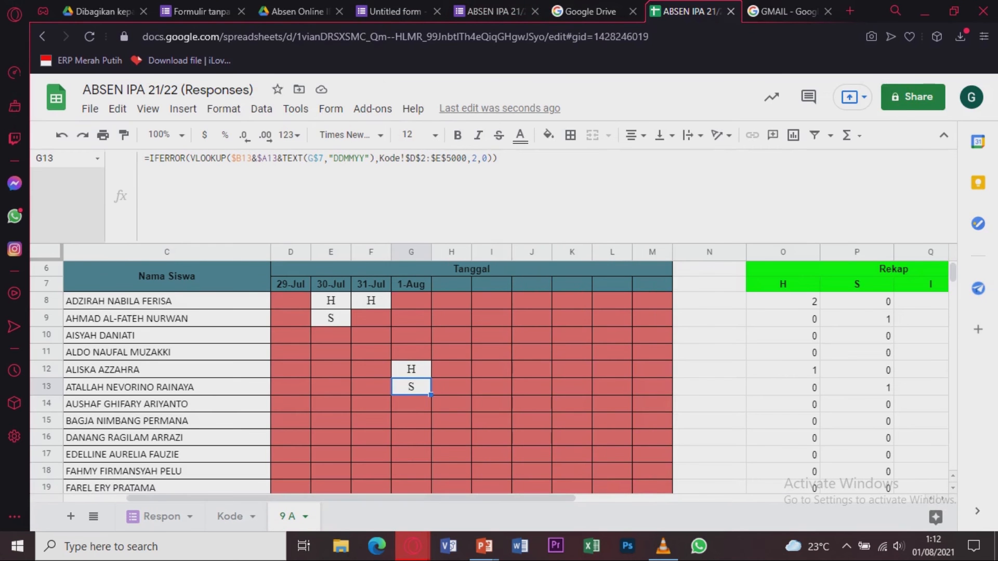
scroll(499, 374, "left", 3)
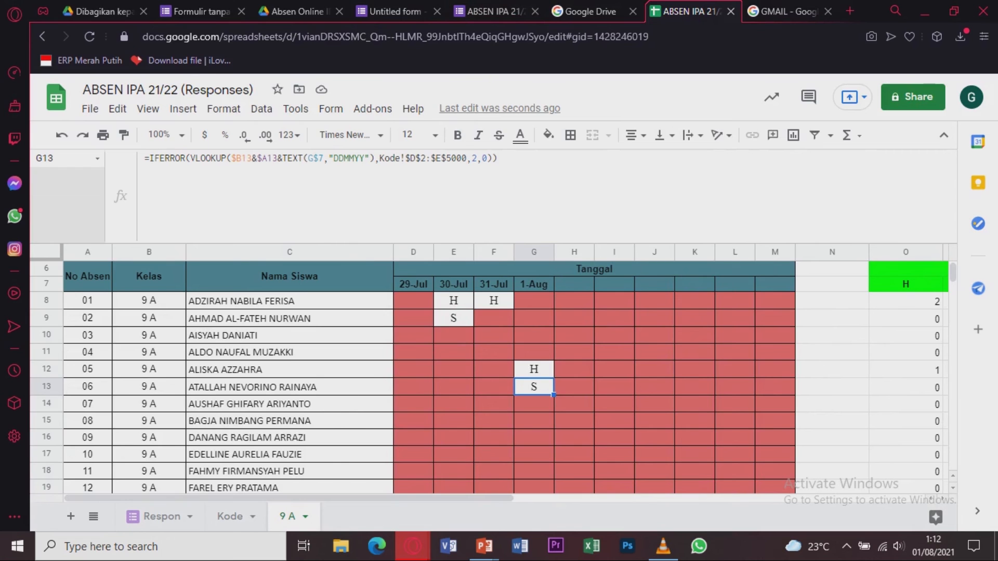
left_click(533, 404)
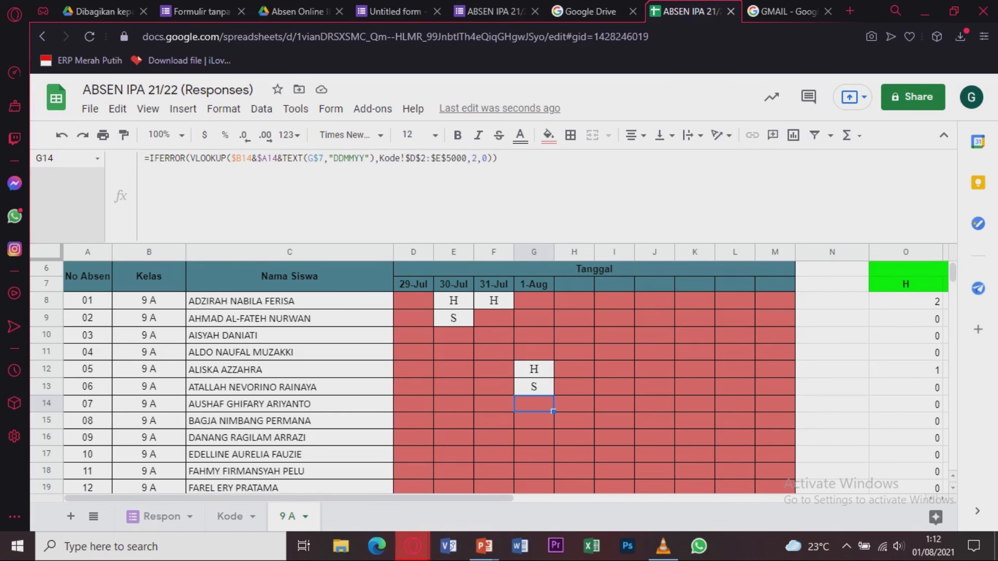
scroll(416, 375, "down", 3)
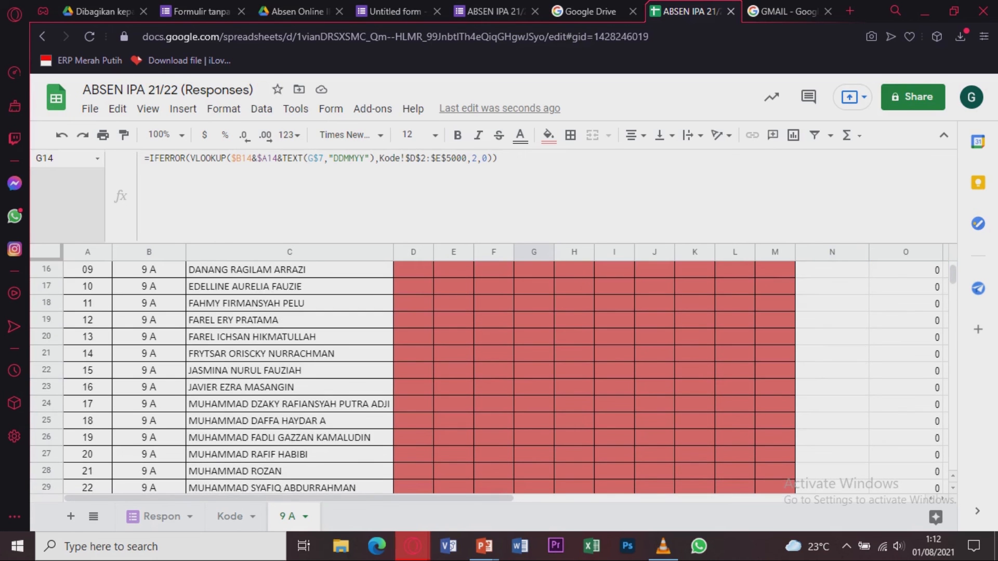
Go to the Jumlah rows below the 9 A student list and inspect the 1-Aug Tanpa Keterangan formula.
scroll(415, 374, "down", 3)
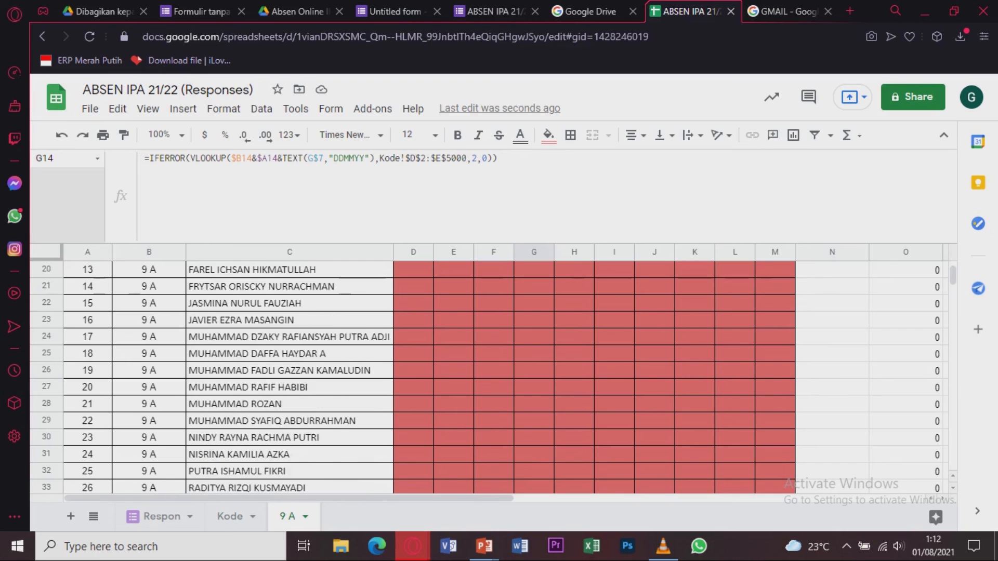
scroll(415, 374, "down", 2)
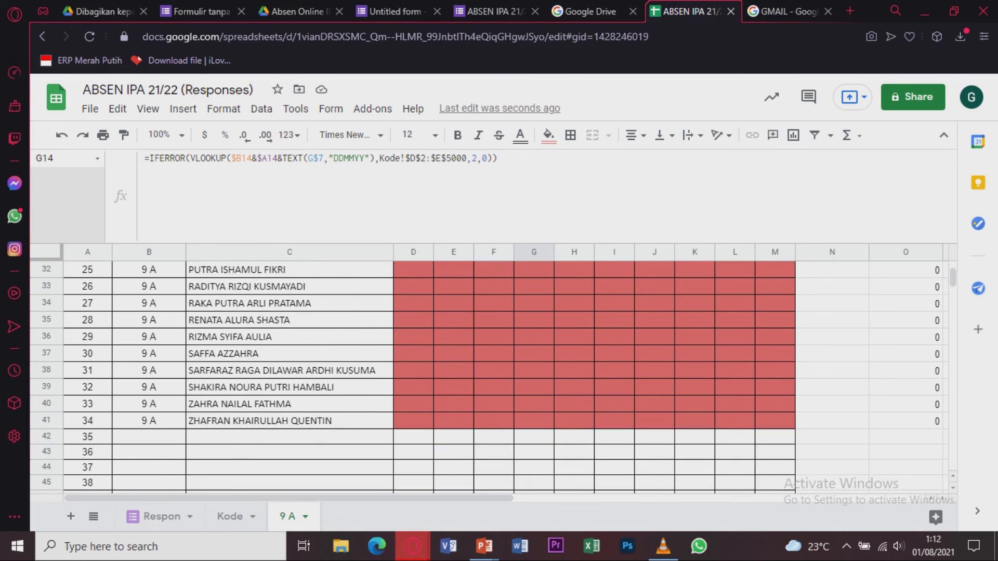
scroll(416, 374, "down", 3)
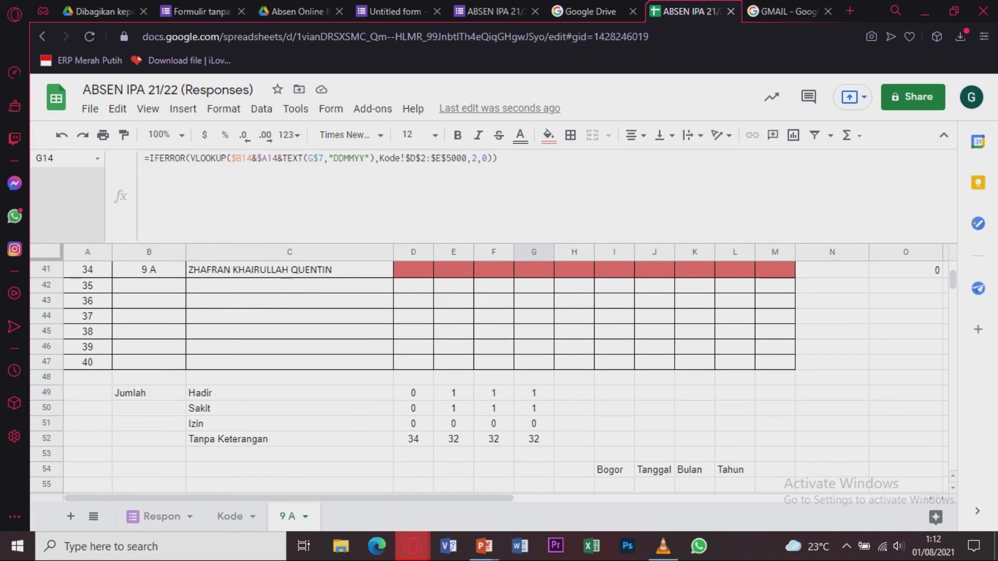
left_click(534, 439)
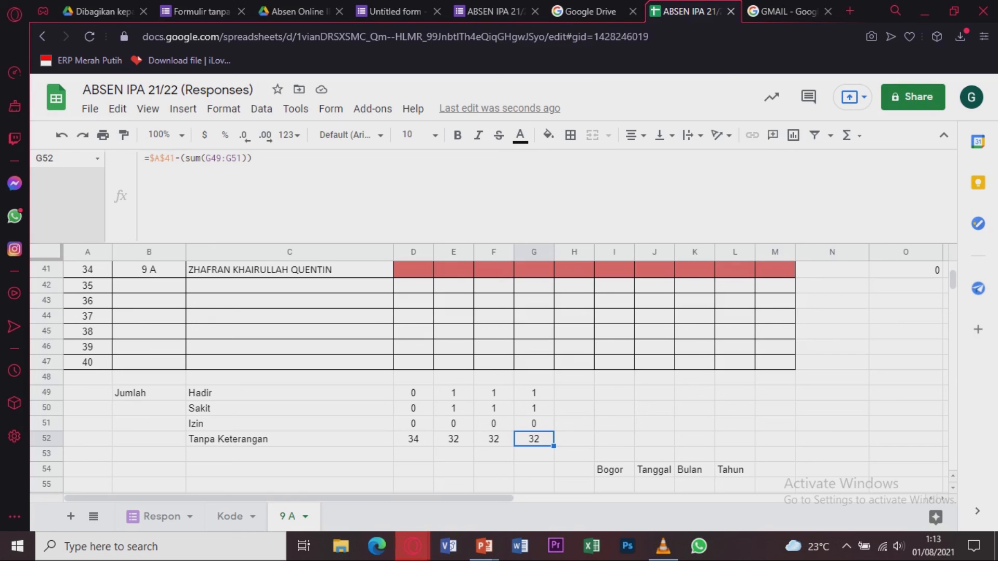
Examine the 1-Aug formulas for Hadir, Sakit and Izin in the Jumlah rows and match them with Tanpa Keterangan.
left_click(534, 393)
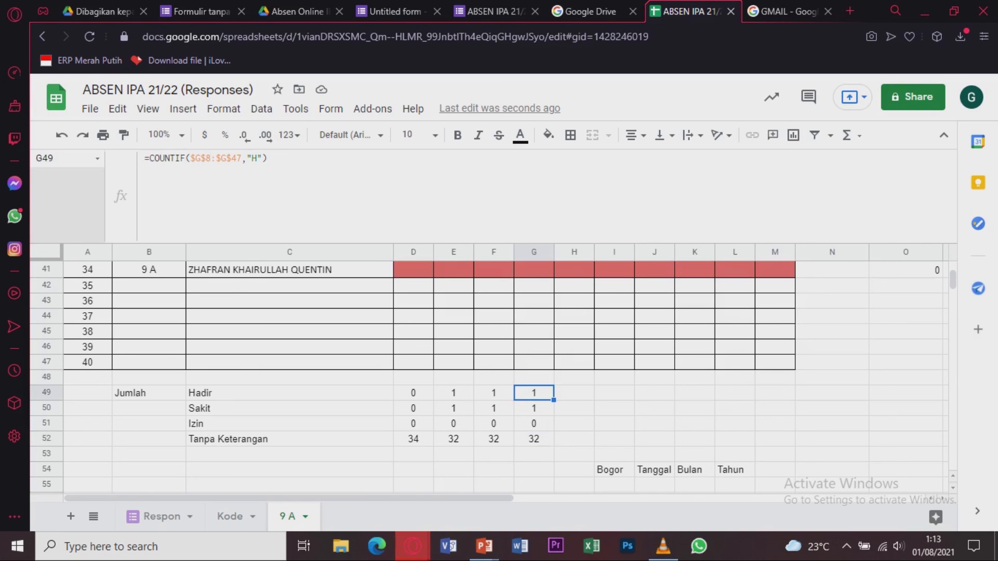
left_click(290, 393)
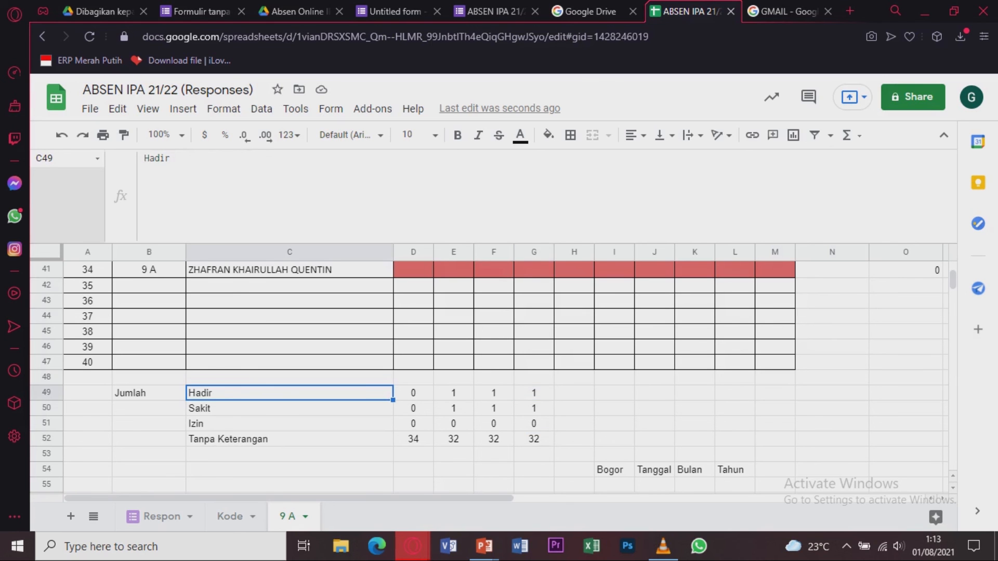
left_click(534, 393)
left_click(289, 409)
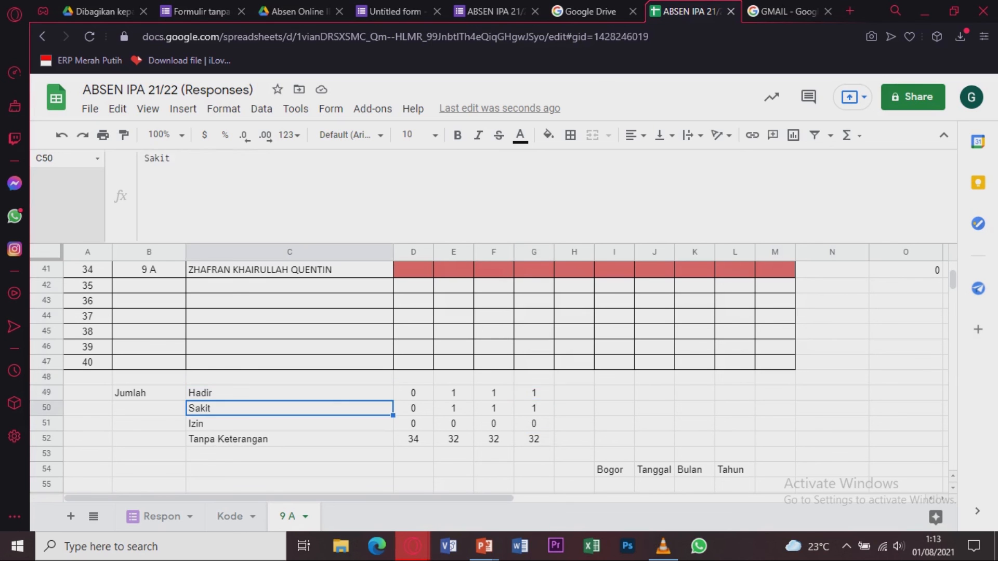
left_click(534, 409)
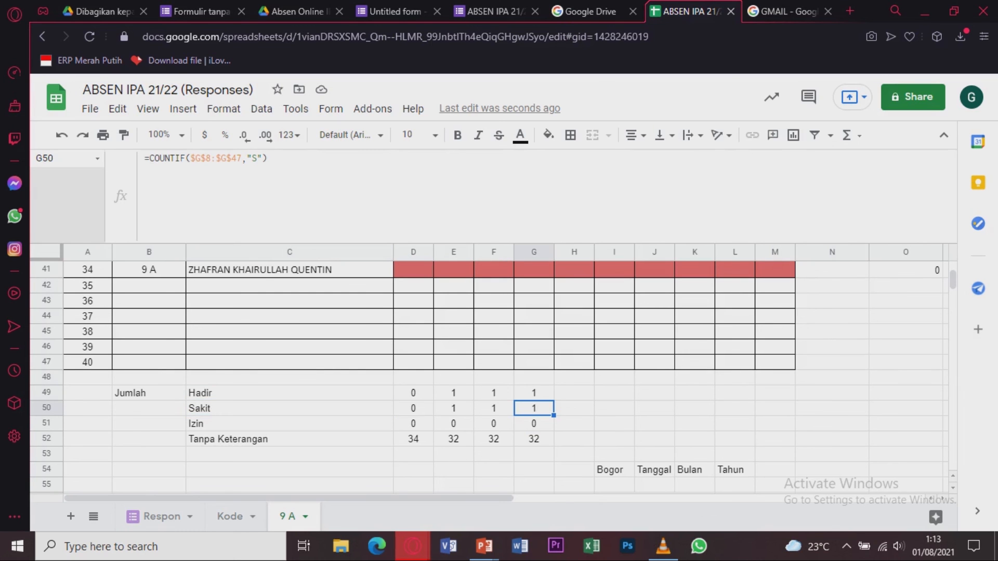
left_click(533, 423)
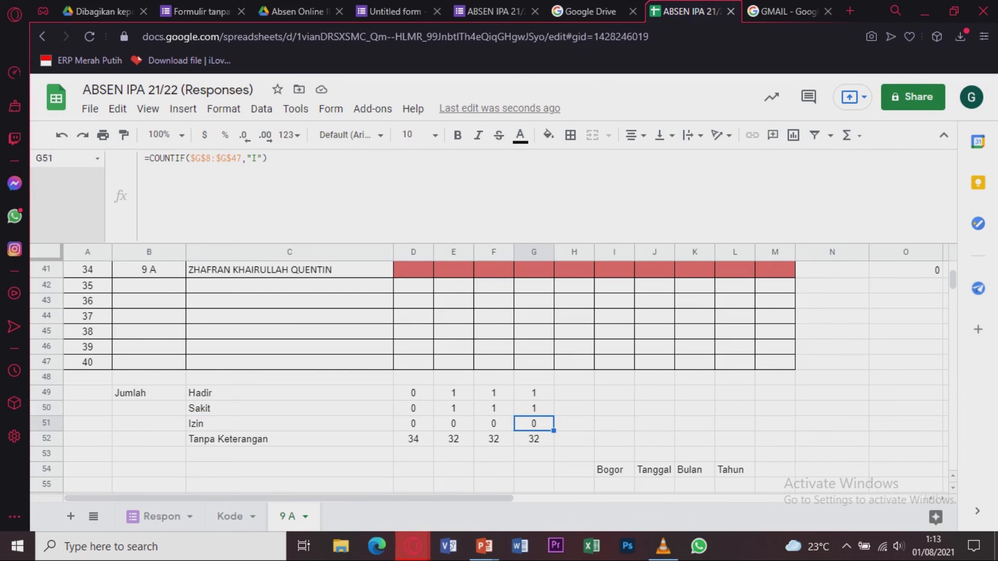
left_click(290, 439)
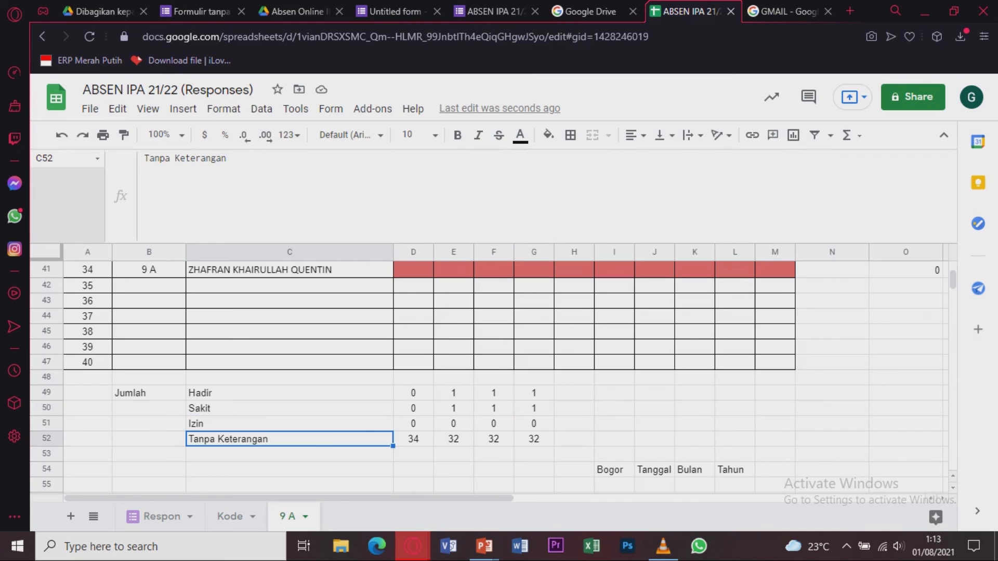
left_click(534, 439)
Return to the student rows and highlight the 1-Aug attendance cells of students 05 and 06.
scroll(534, 439, "up", 10)
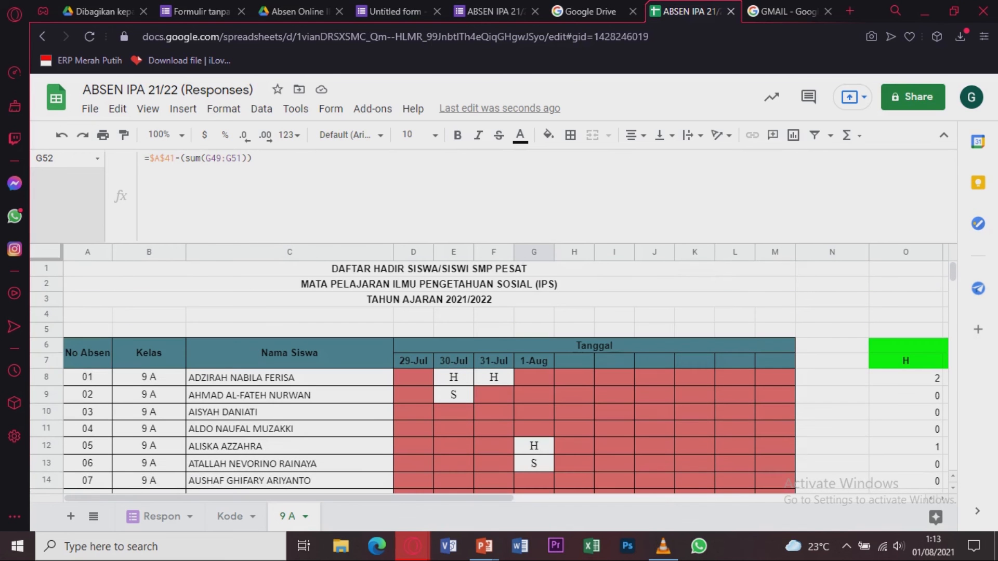
left_click(533, 446)
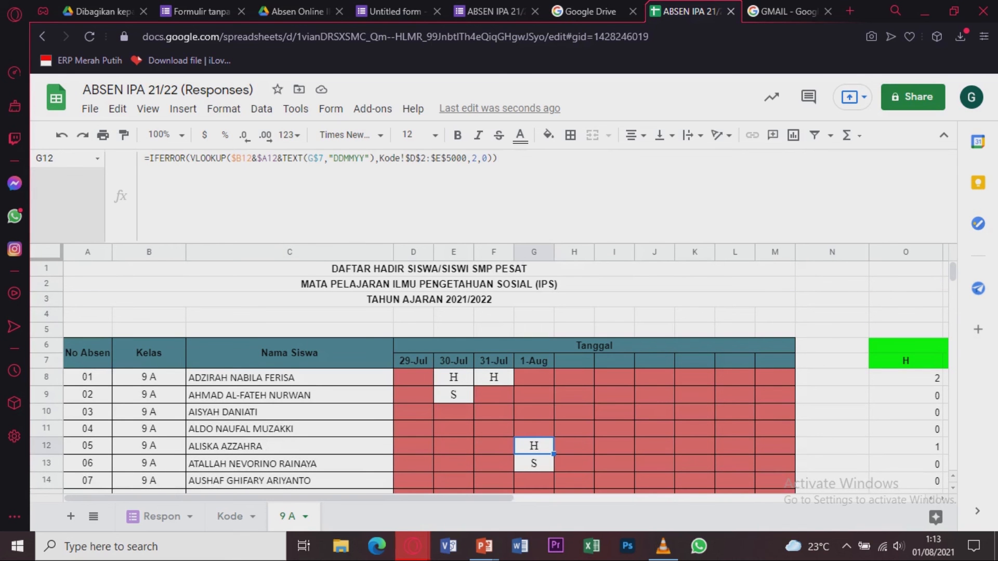
key("shift+Down")
scroll(534, 415, "down", 4)
scroll(533, 415, "up", 3)
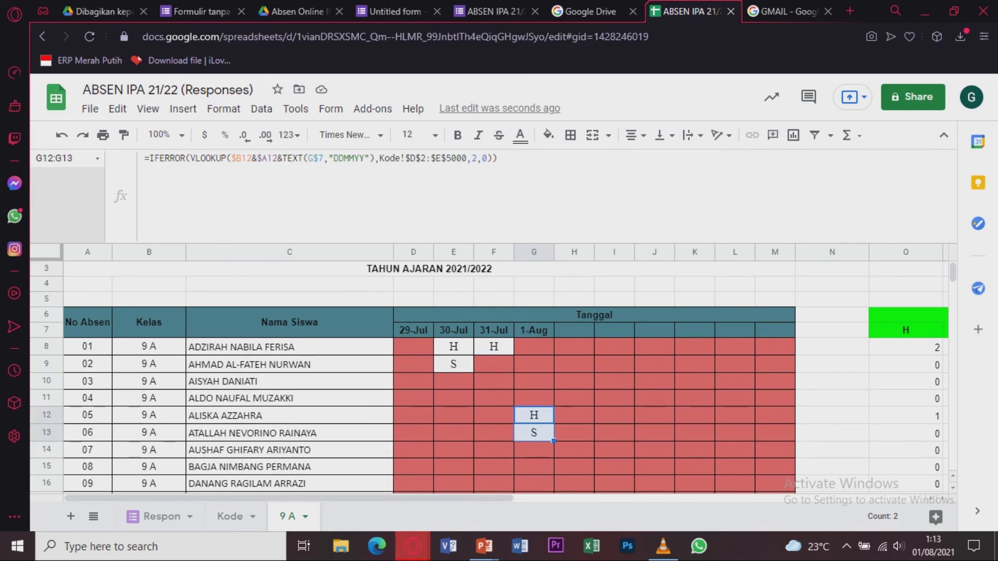
left_click(574, 363)
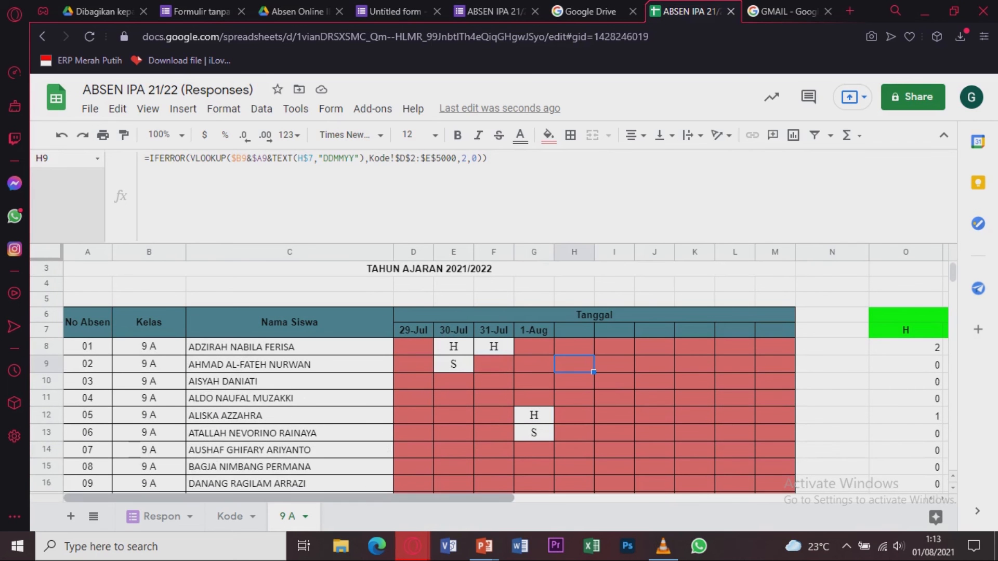
Inspect student 01's H and S formulas in the Rekap table and compare student 05's H recap with the 1-Aug cell.
left_click_drag(301, 498, 463, 498)
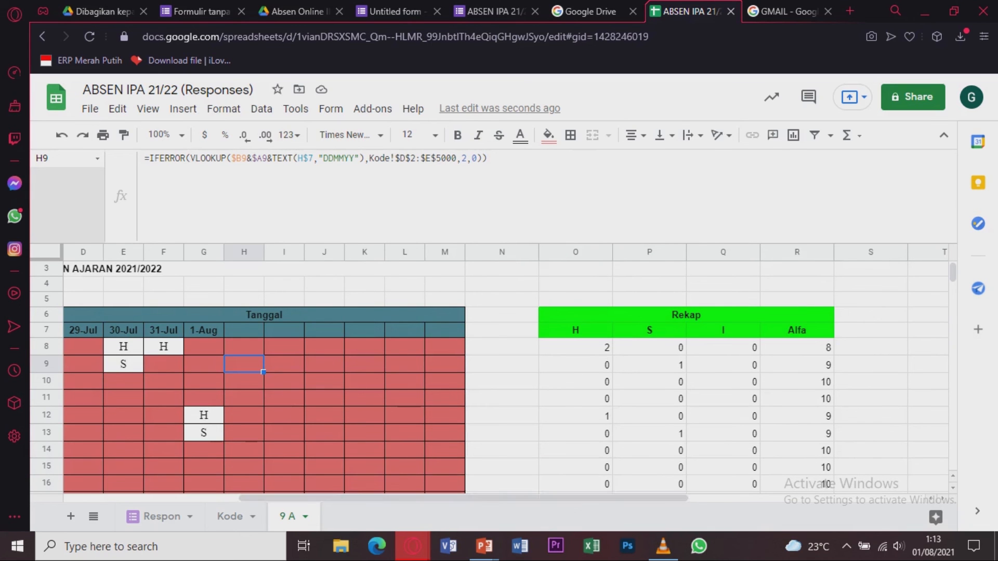
left_click(575, 348)
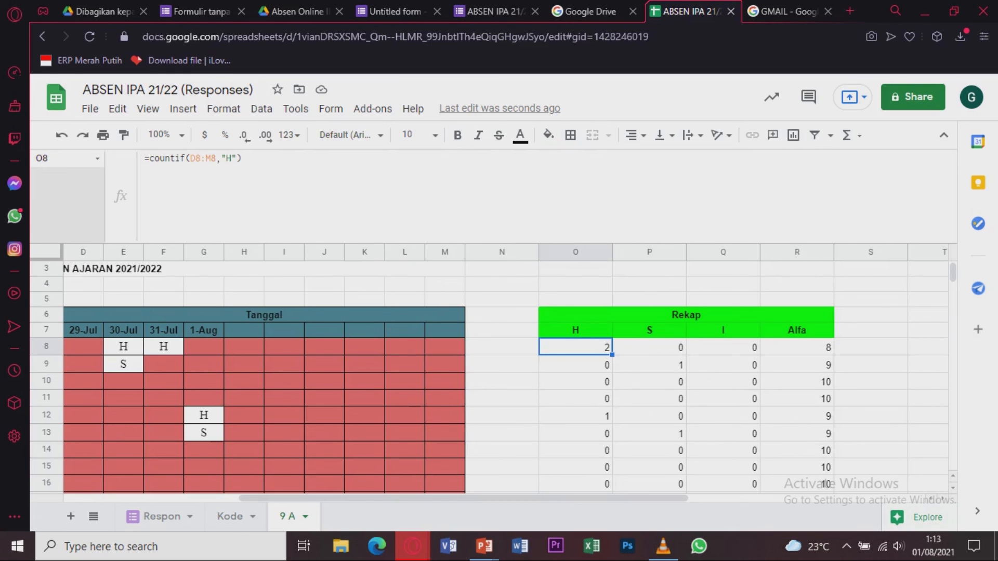
left_click(649, 347)
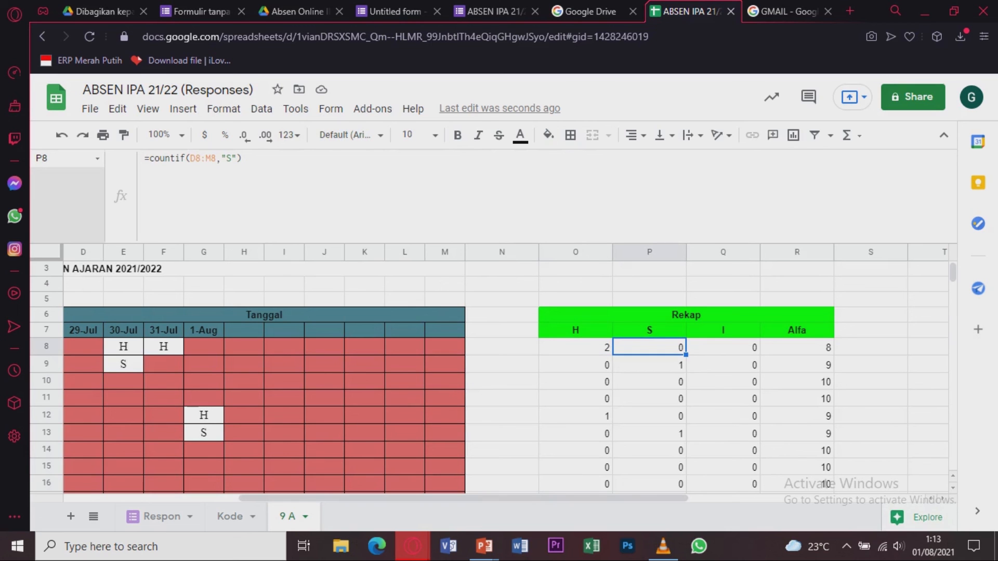
left_click(575, 416)
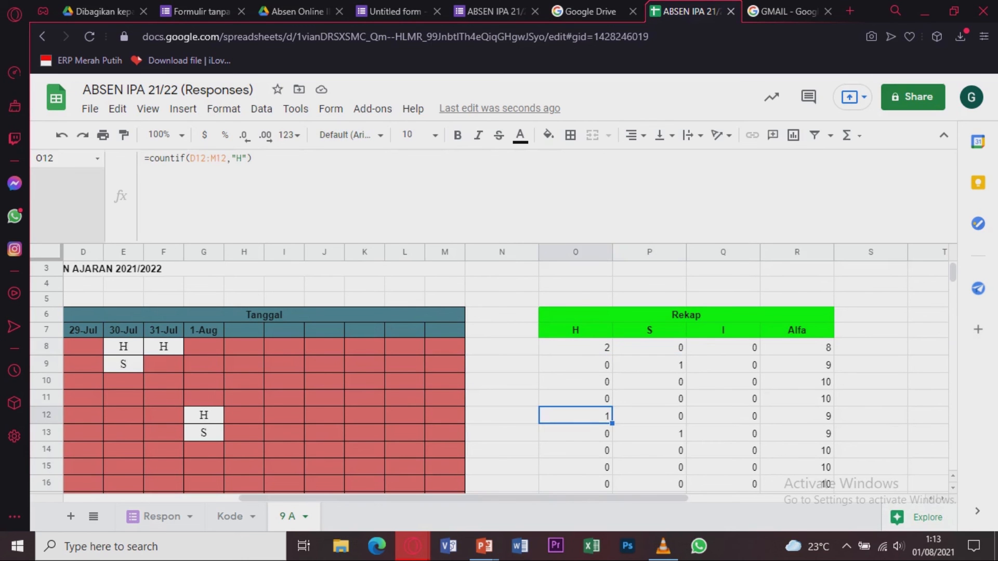
left_click(204, 416, "ctrl")
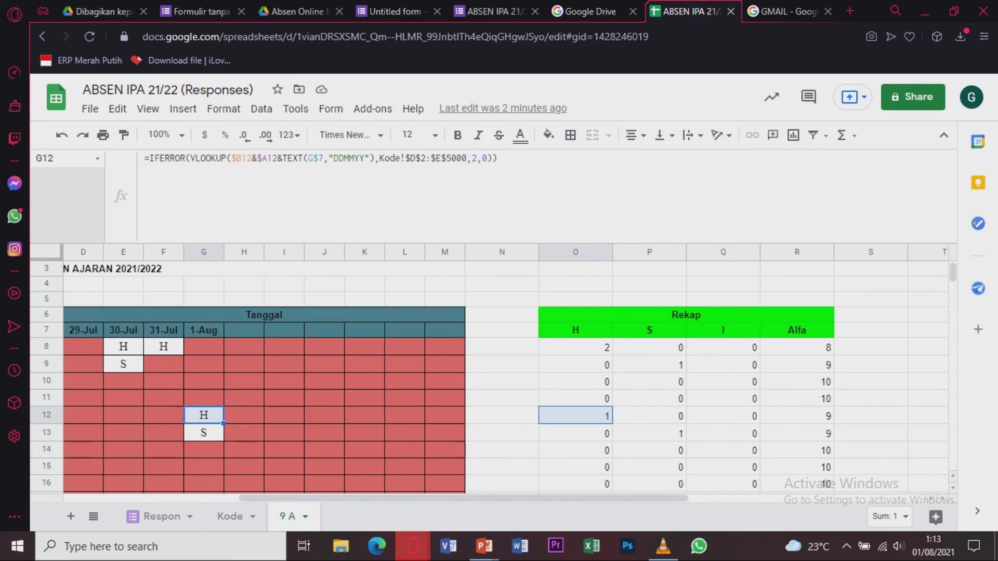
Compare student 01's 30-Jul and 31-Jul attendance with that student's H recap in the Rekap table.
left_click_drag(463, 498, 381, 498)
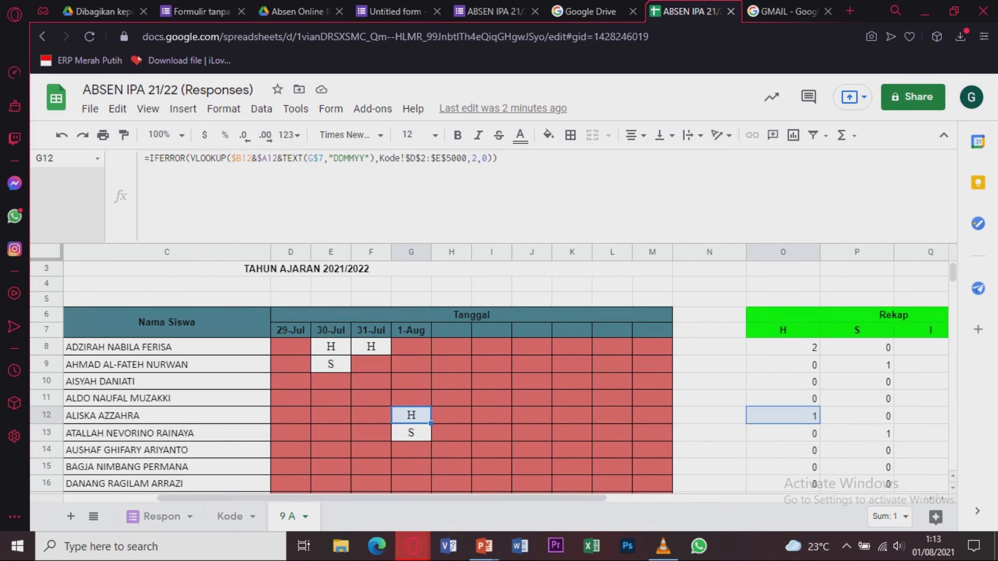
left_click(166, 347)
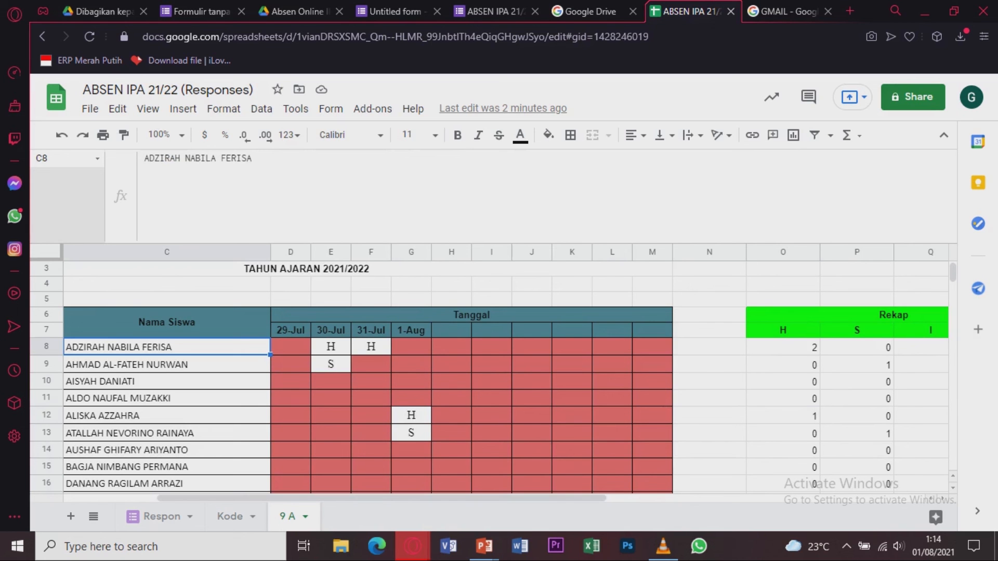
left_click(330, 347)
left_click(371, 347)
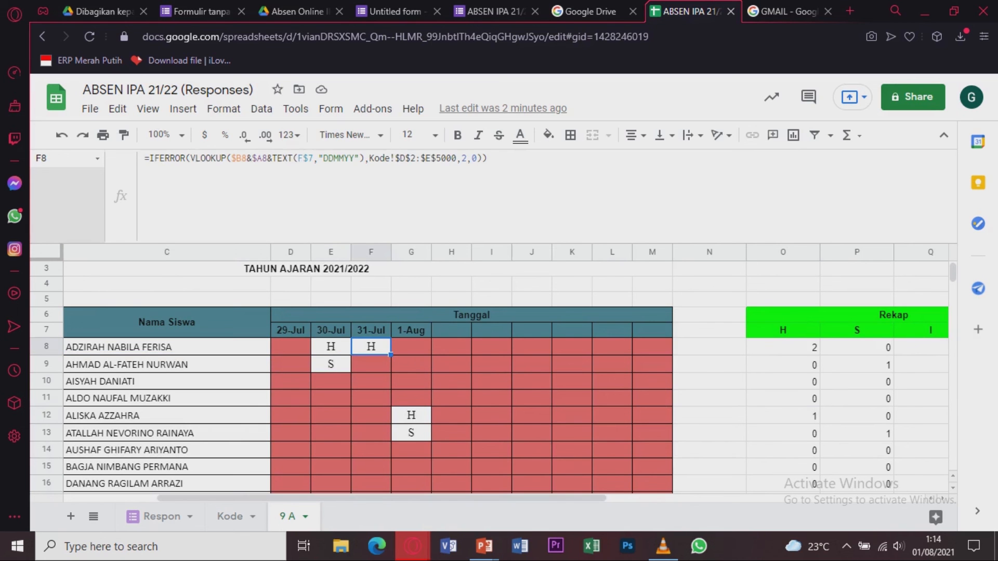
left_click_drag(385, 498, 447, 498)
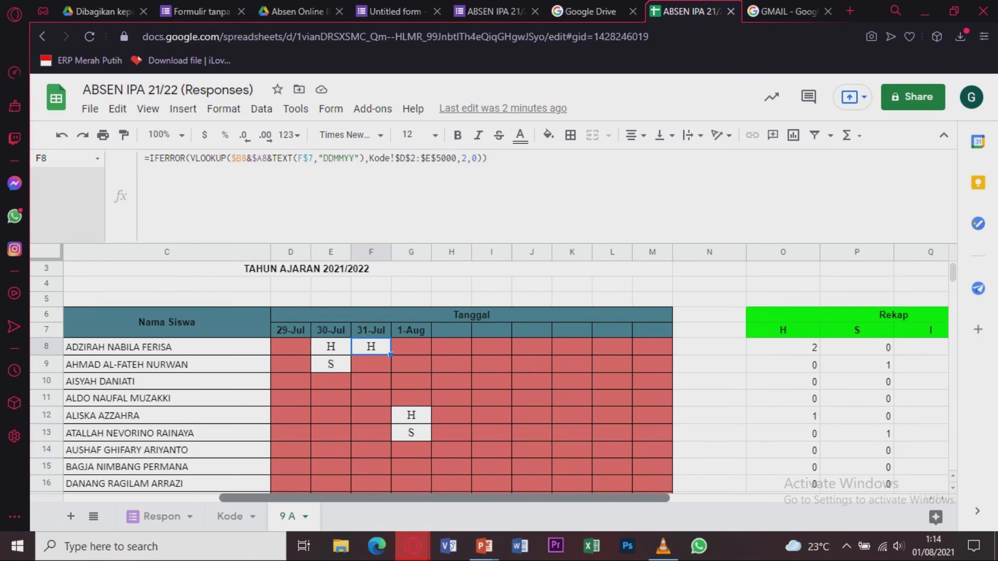
left_click(783, 347)
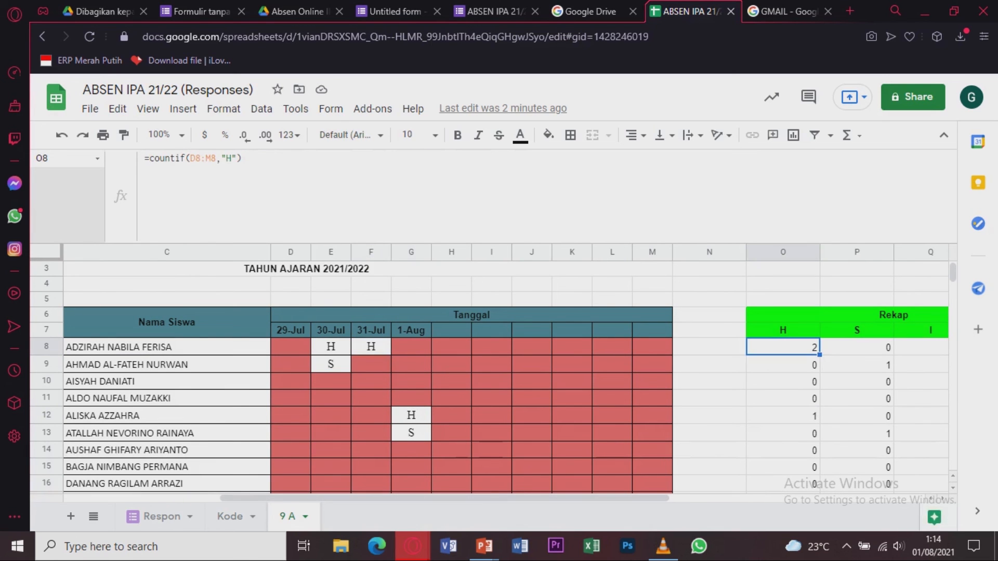
Inspect student 01's remaining Rekap formulas through Alfa without changing them, and return to the H recap cell.
left_click(856, 347)
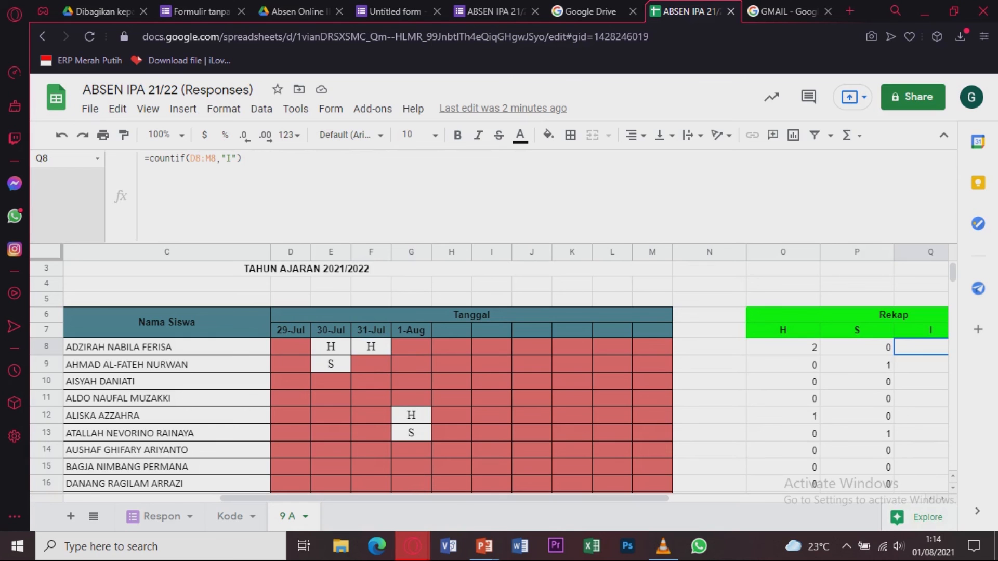
key("Right")
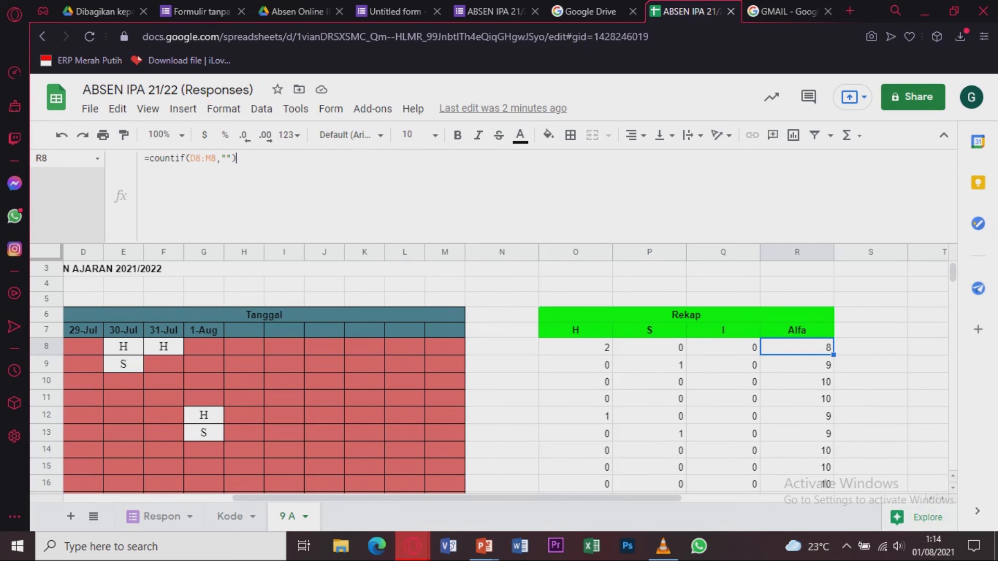
left_click(237, 159)
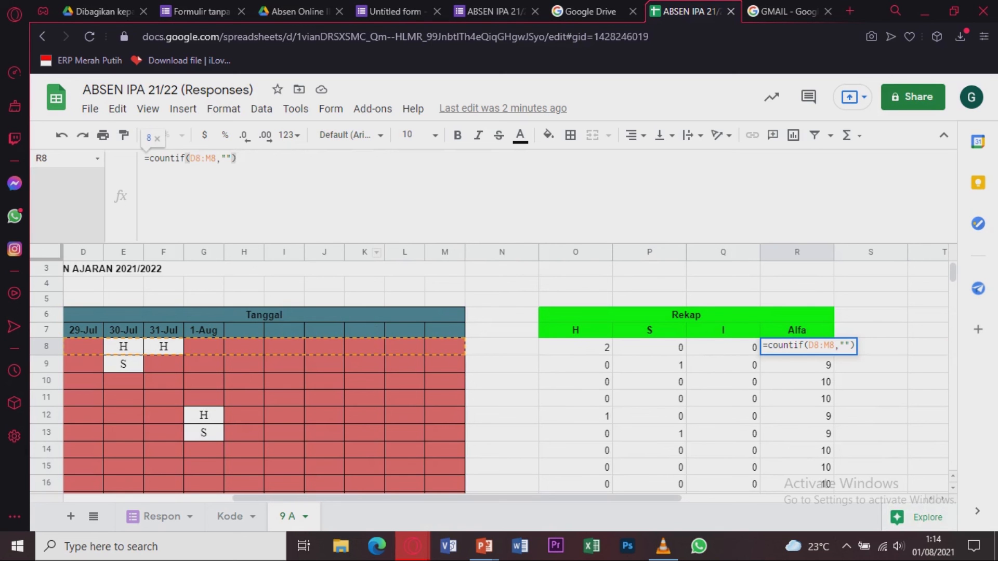
key("Escape")
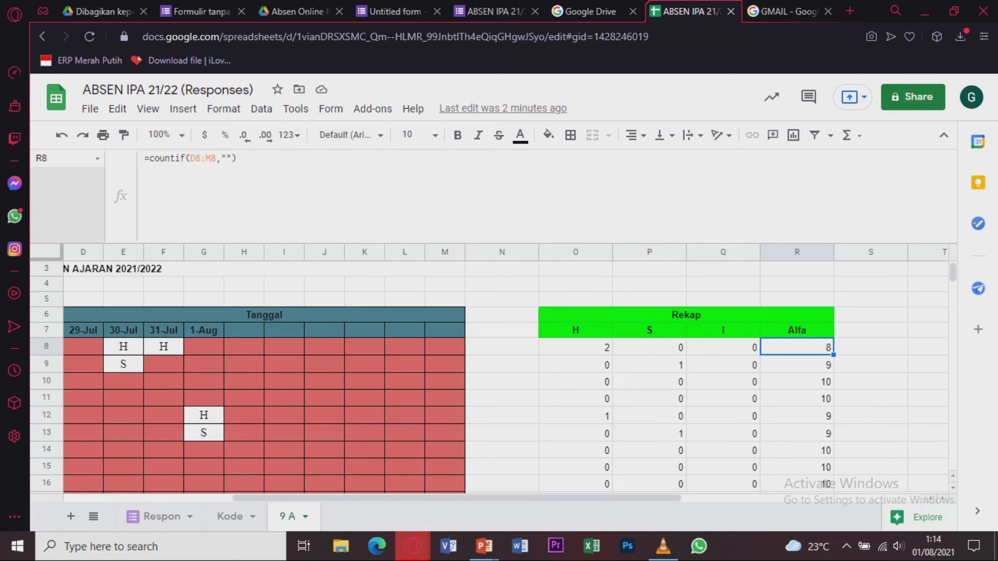
key("Left")
key("Left")
key("Left")
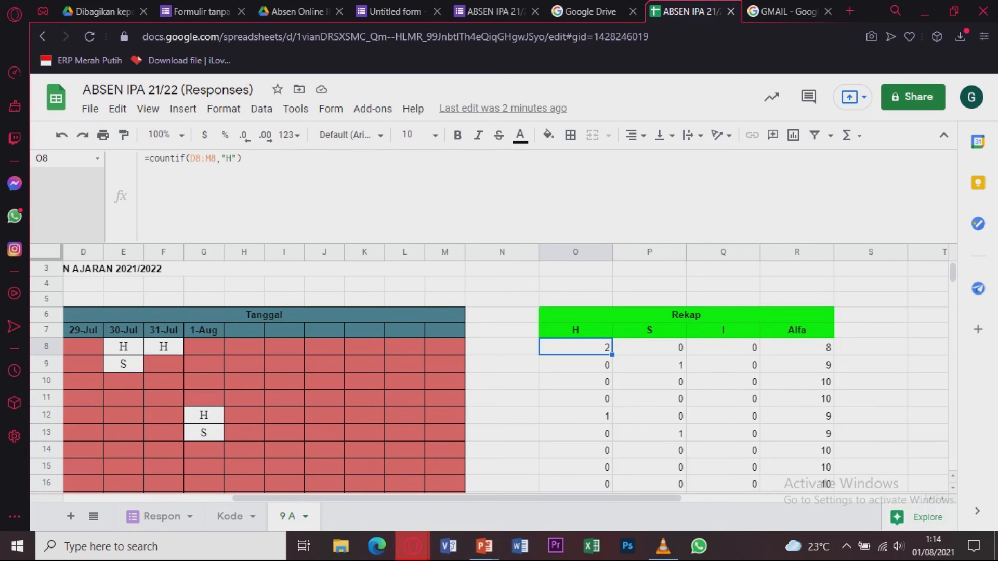
Review the whole 9 A sheet from the DAFTAR HADIR title and student list down to the Guru Mata Pelajaran signature block.
scroll(504, 374, "left", 5)
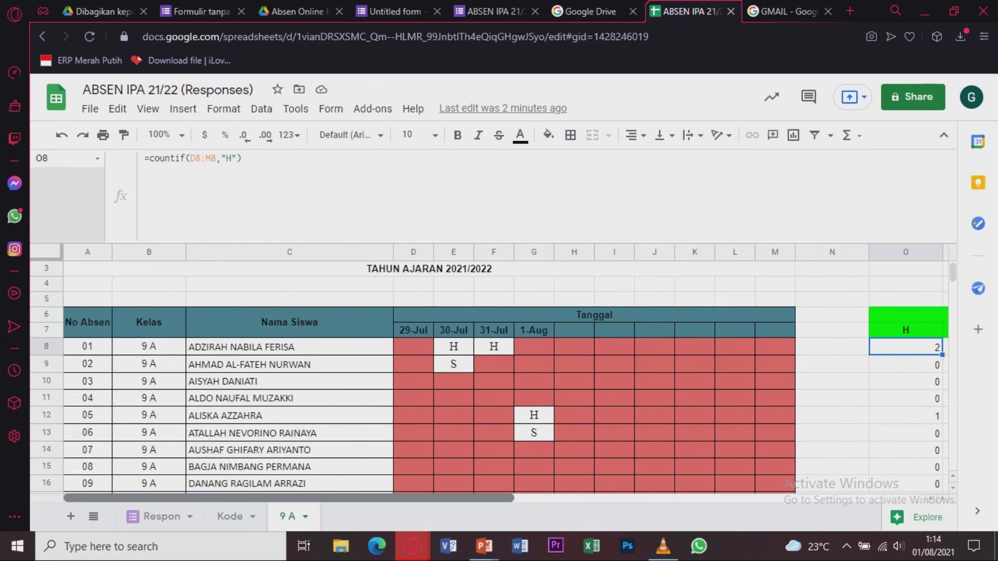
scroll(504, 374, "down", 6)
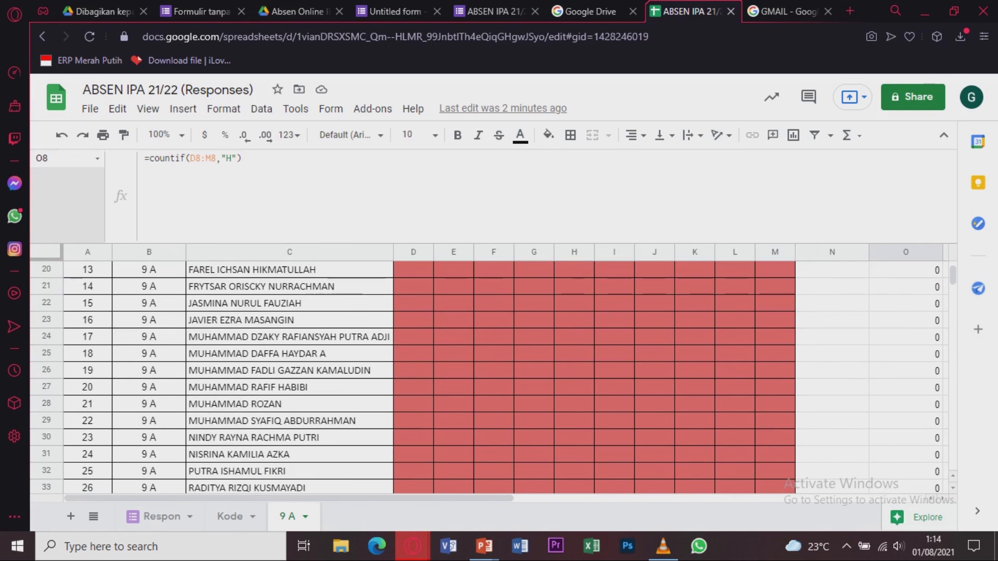
scroll(504, 374, "up", 6)
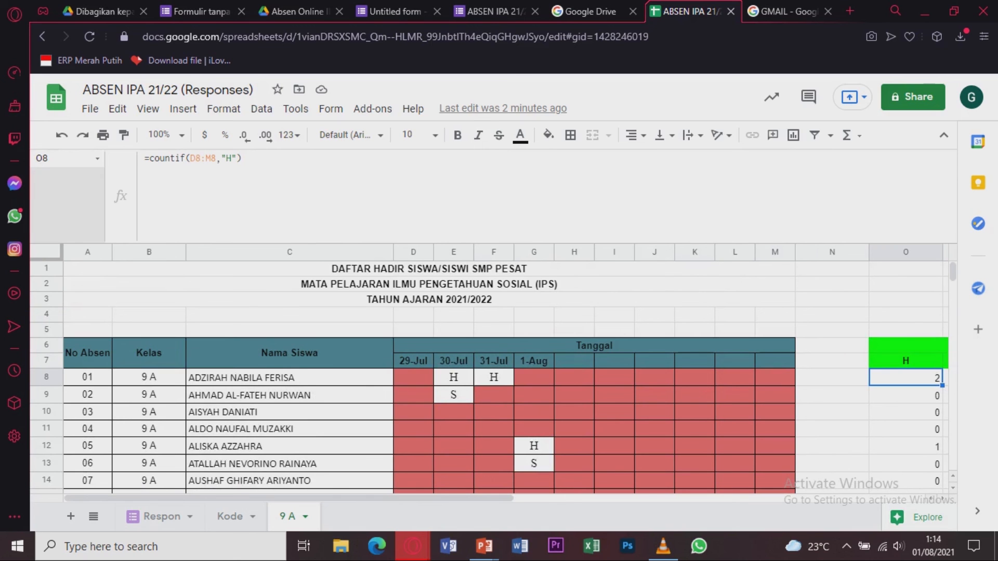
left_click(429, 268)
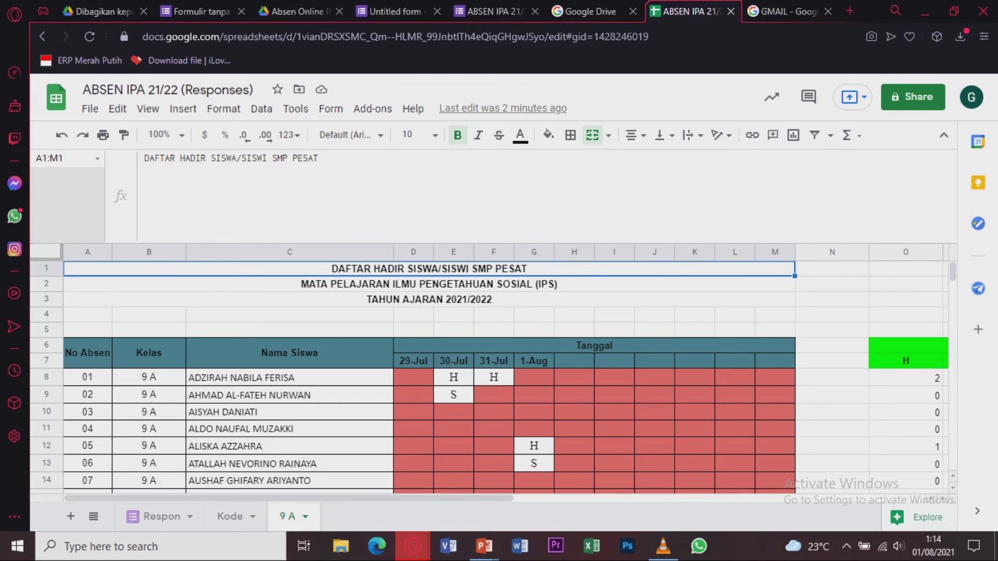
scroll(488, 377, "down", 12)
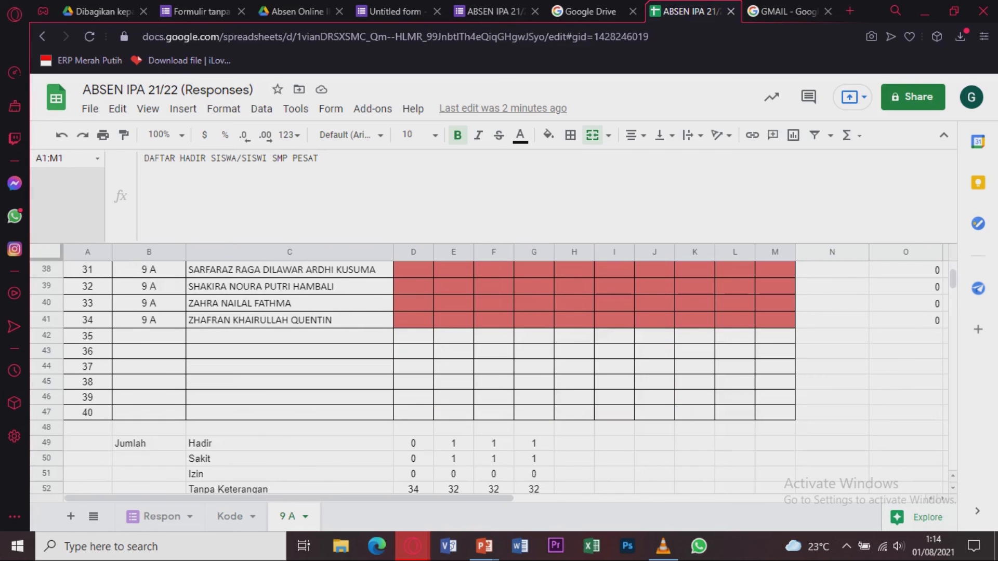
scroll(488, 377, "down", 2)
scroll(489, 377, "down", 3)
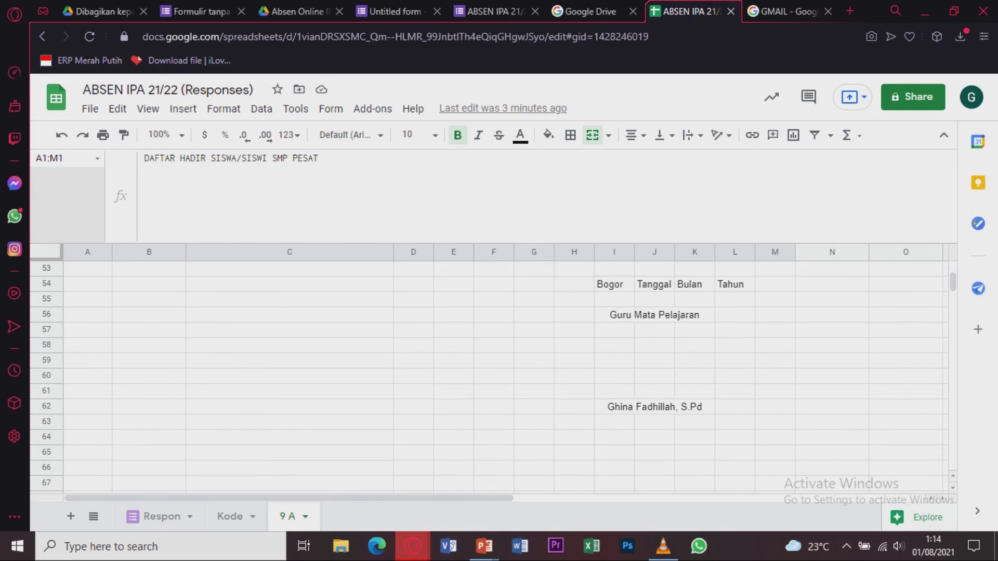
Select cells A1:M62 of the 9 A attendance list and set up a print preview limited to the selected cells.
left_click(774, 406, "shift")
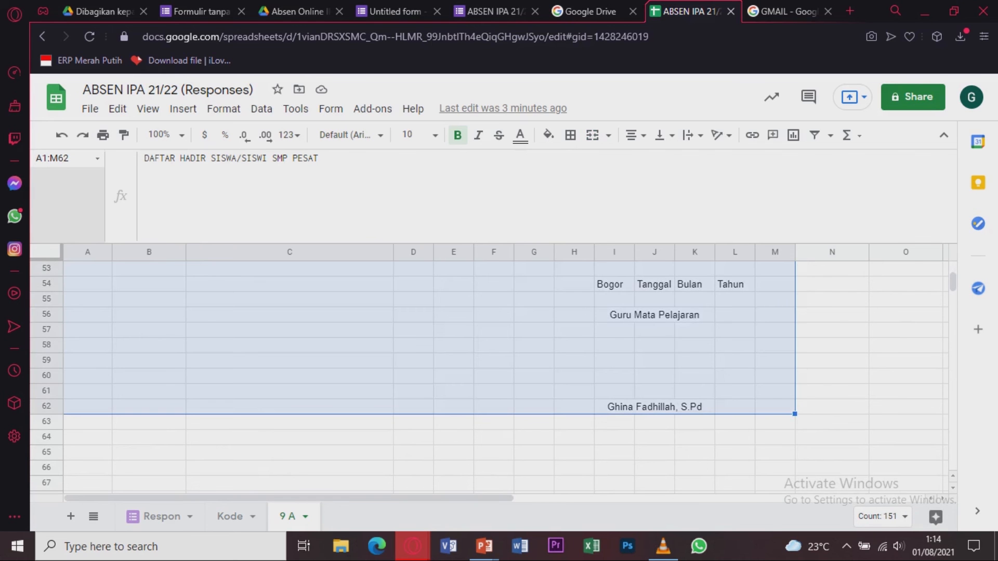
scroll(489, 377, "up", 17)
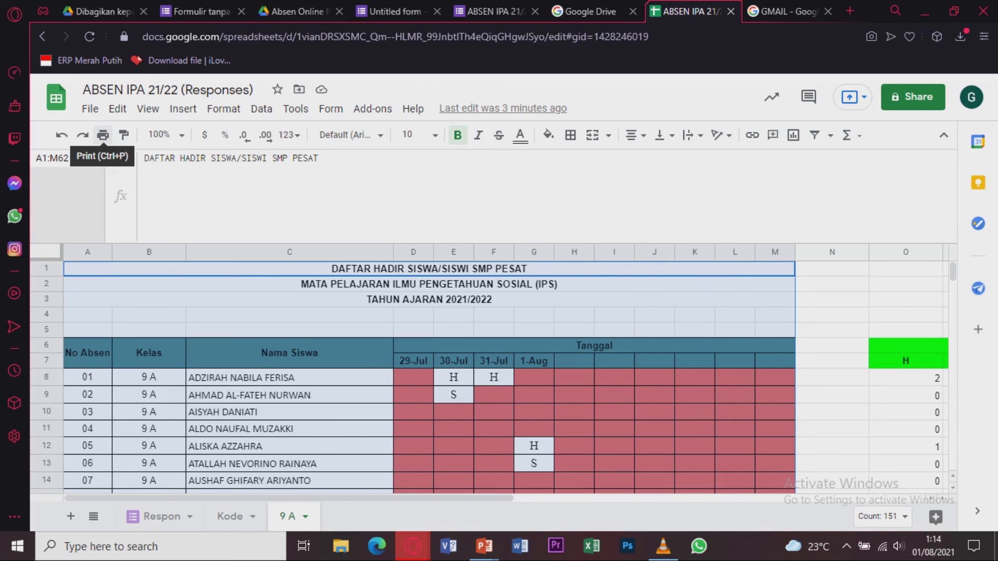
left_click(103, 135)
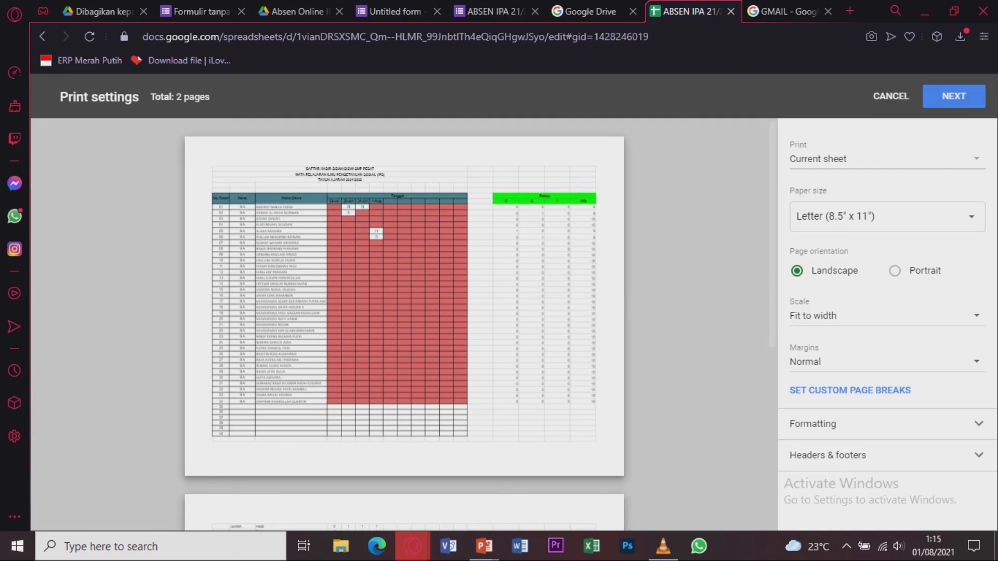
left_click(883, 159)
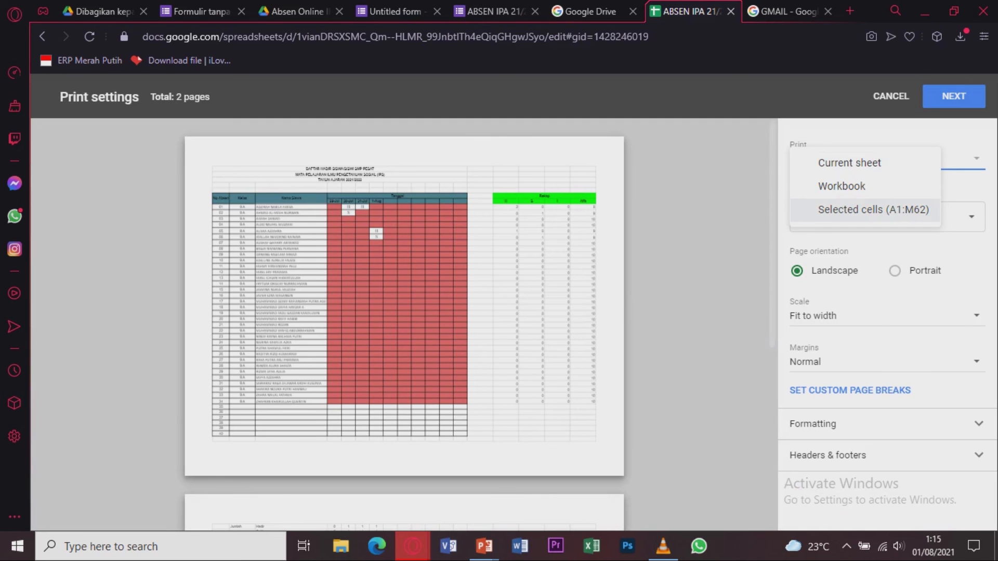
left_click(873, 210)
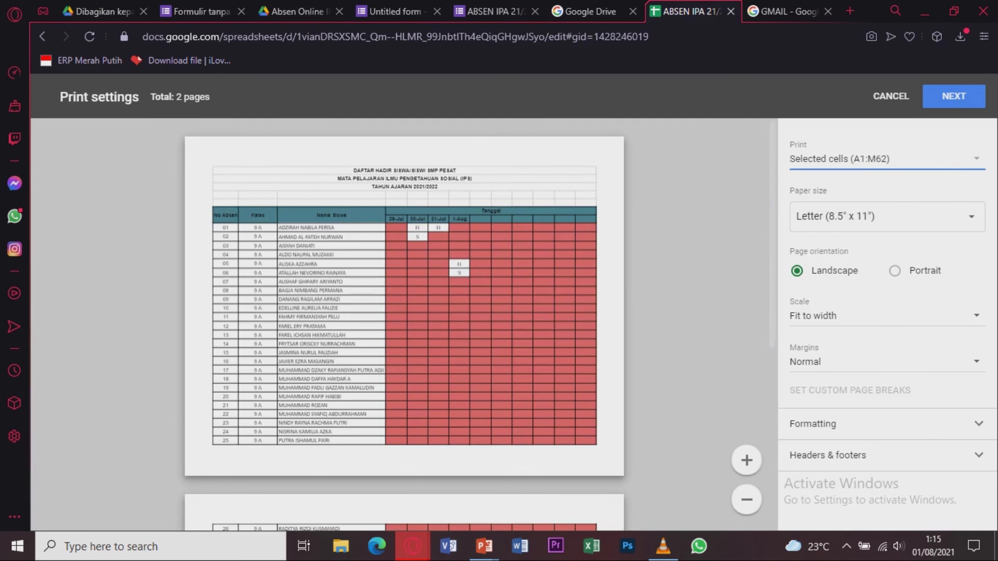
Review the attendance list's print preview from the title down to the signature block, and leave the print settings without printing.
scroll(404, 312, "down", 5)
scroll(404, 311, "down", 2)
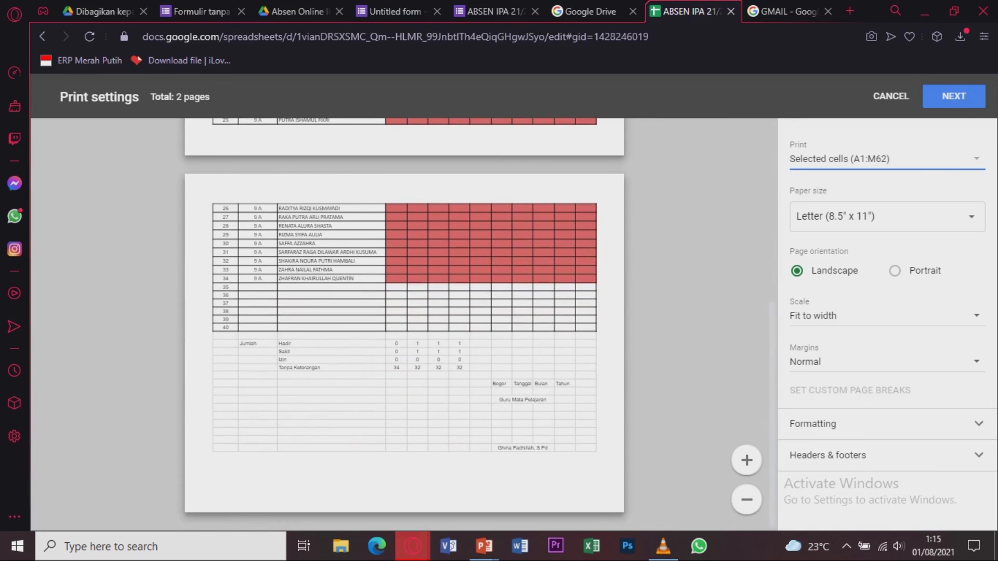
scroll(404, 312, "up", 6)
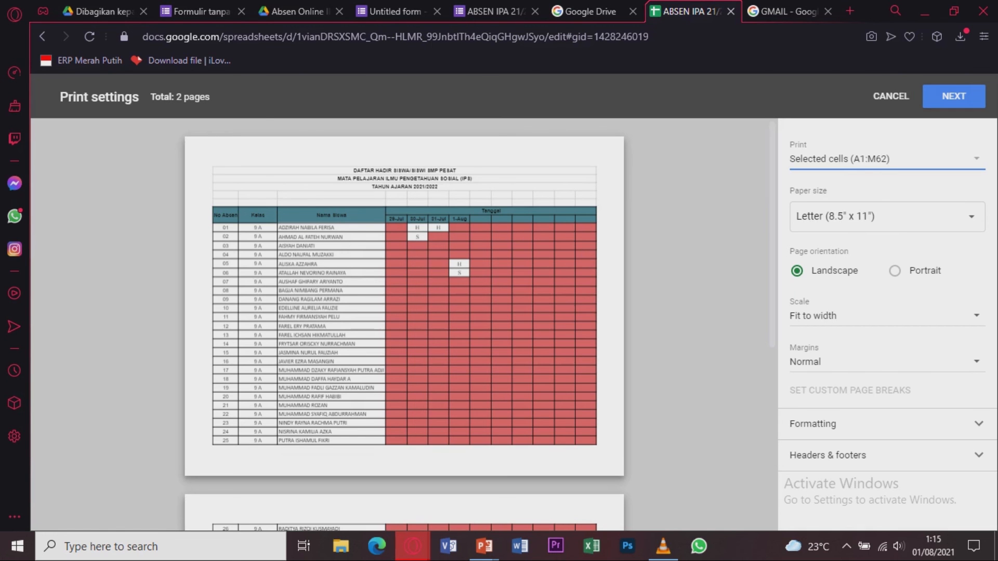
left_click(890, 96)
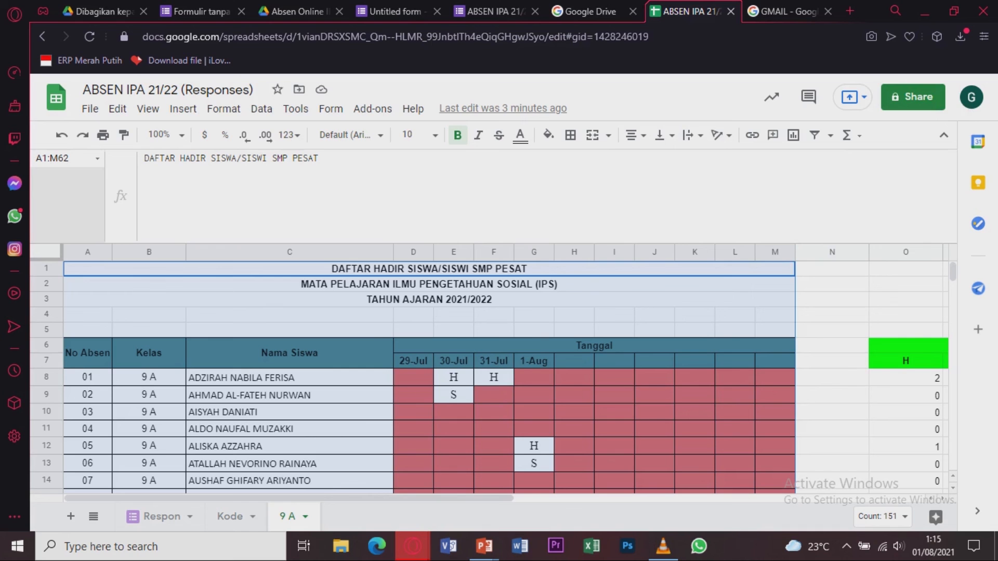
Switch to the PowerPoint slide show displaying the ASSALAMUALAIKUM slide for SMP PESAT.
key("alt+Tab")
key("alt+Tab")
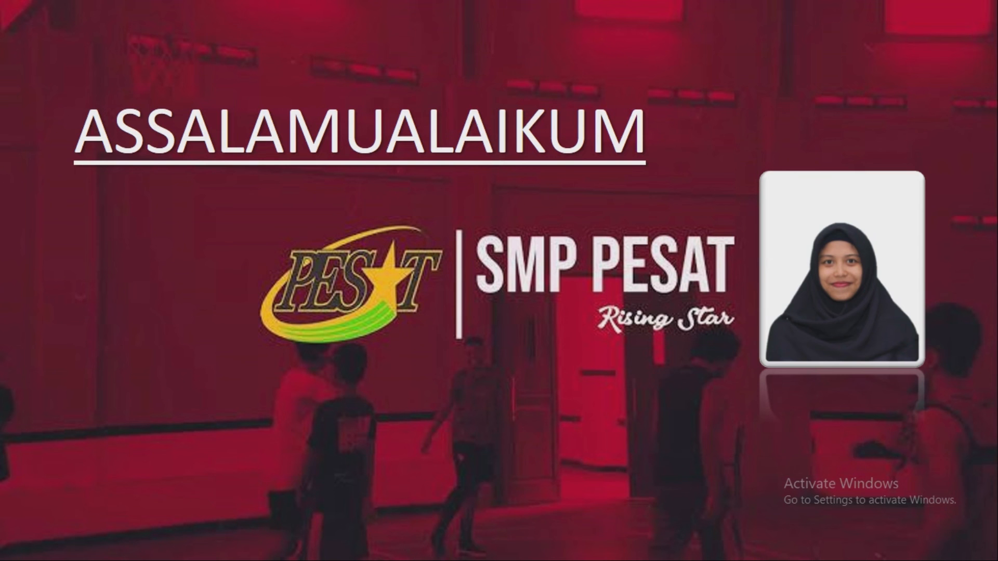